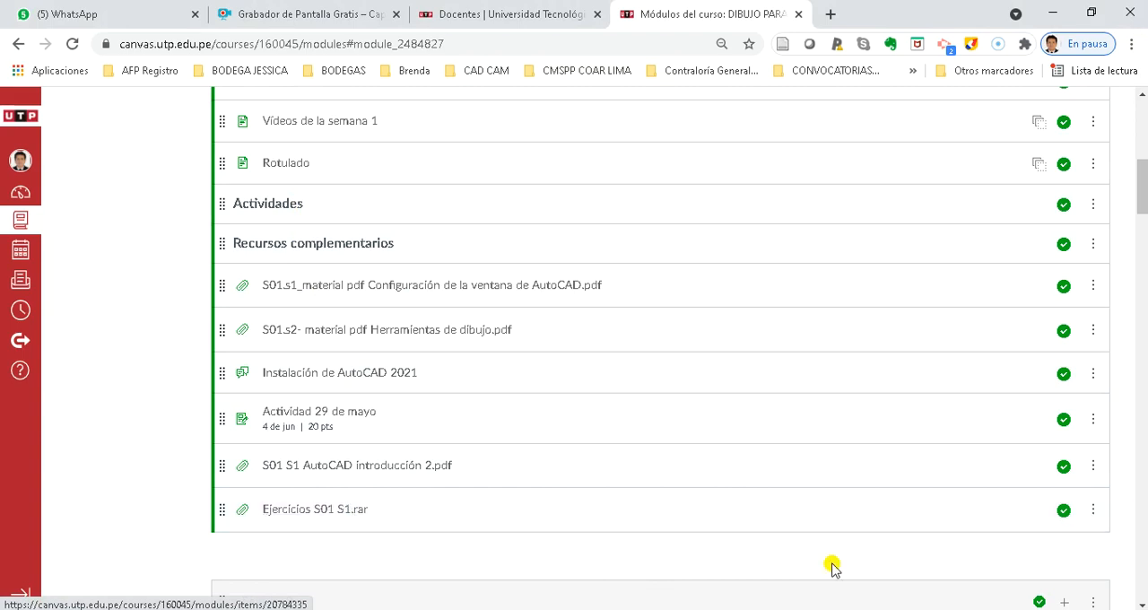
Switch to File Explorer and open the Ejercicios S01 S1 subfolder inside the Ejercicios folder of S01 S1
key("alt+Tab")
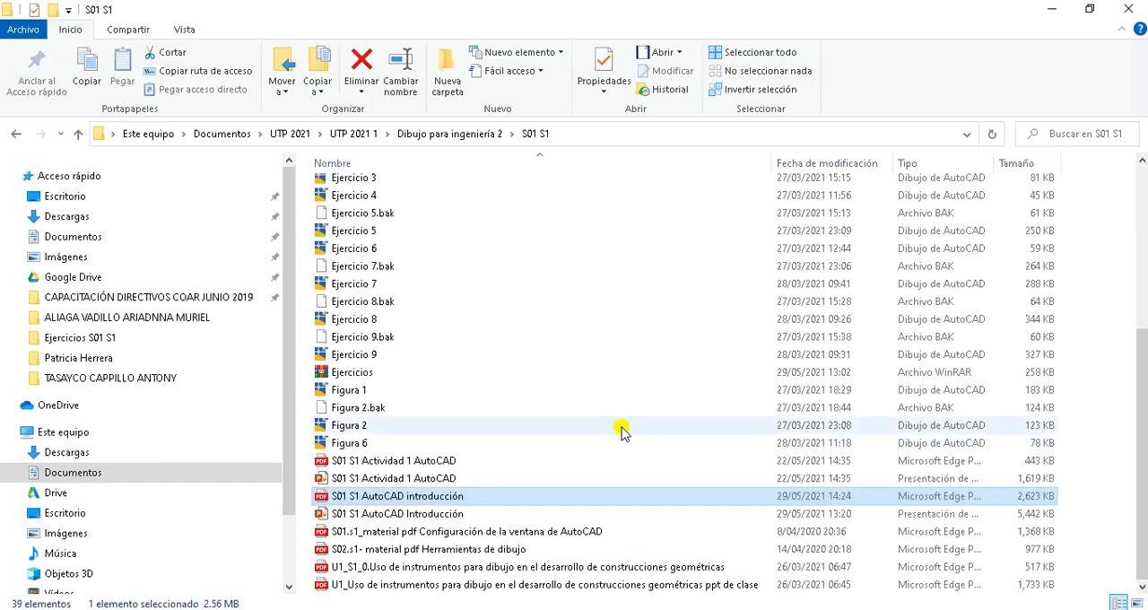
scroll(452, 270, "up", 4)
scroll(452, 270, "up", 2)
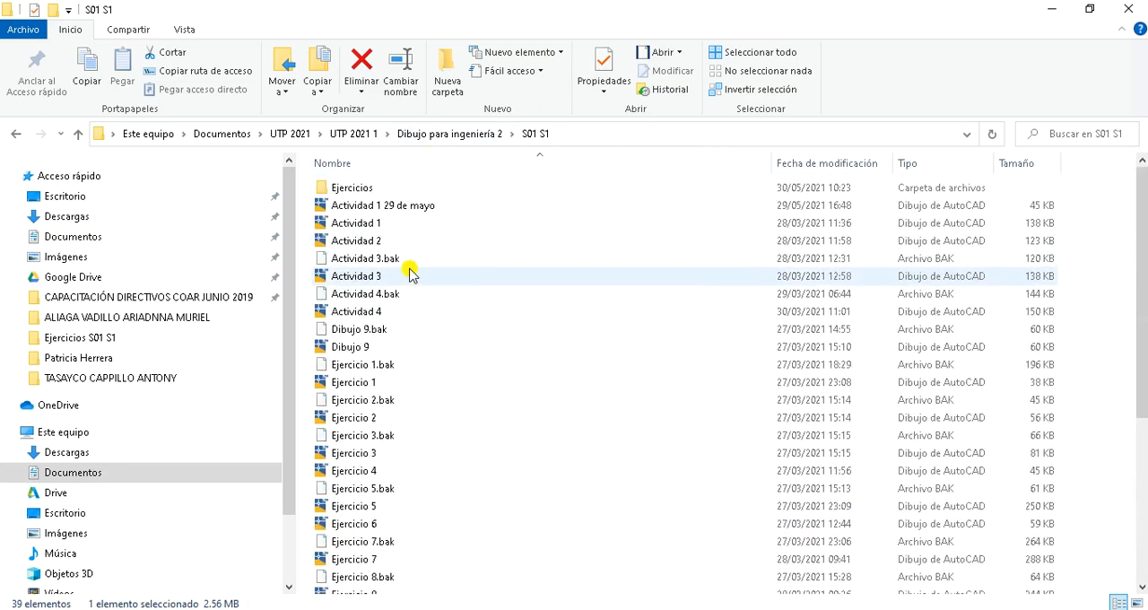
double_click(367, 188)
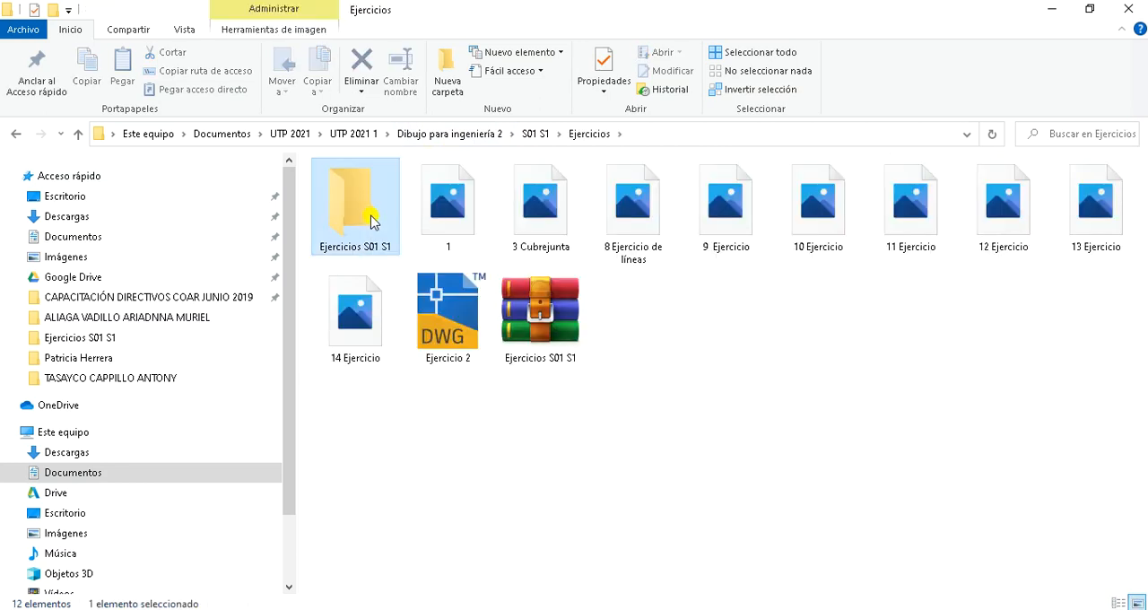
double_click(376, 221)
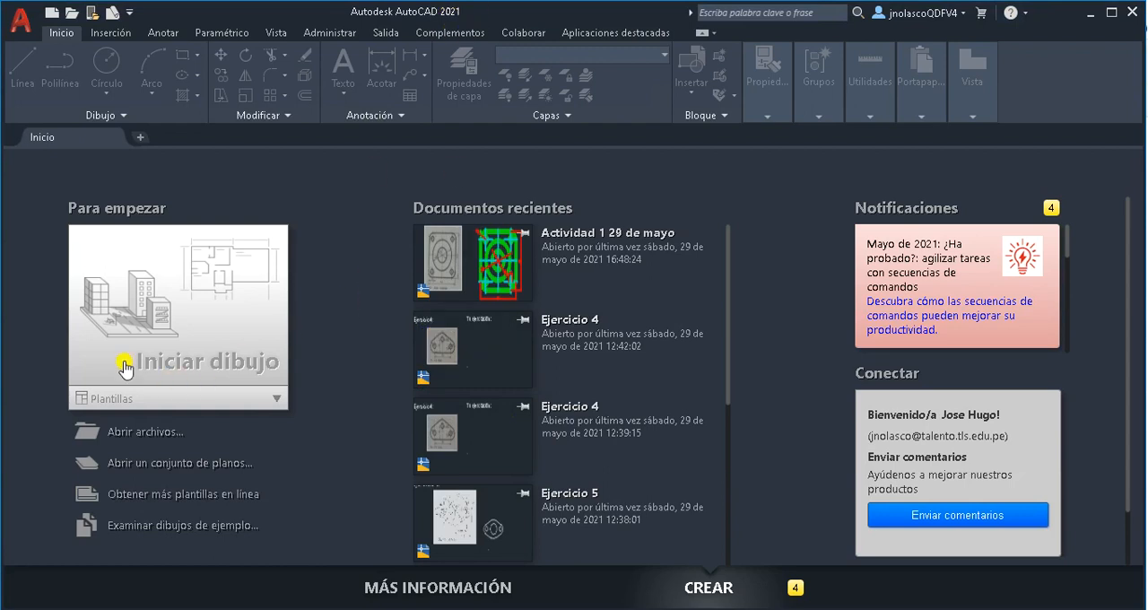
In AutoCAD, start a new drawing from the acadiso.dwt template
left_click(281, 397)
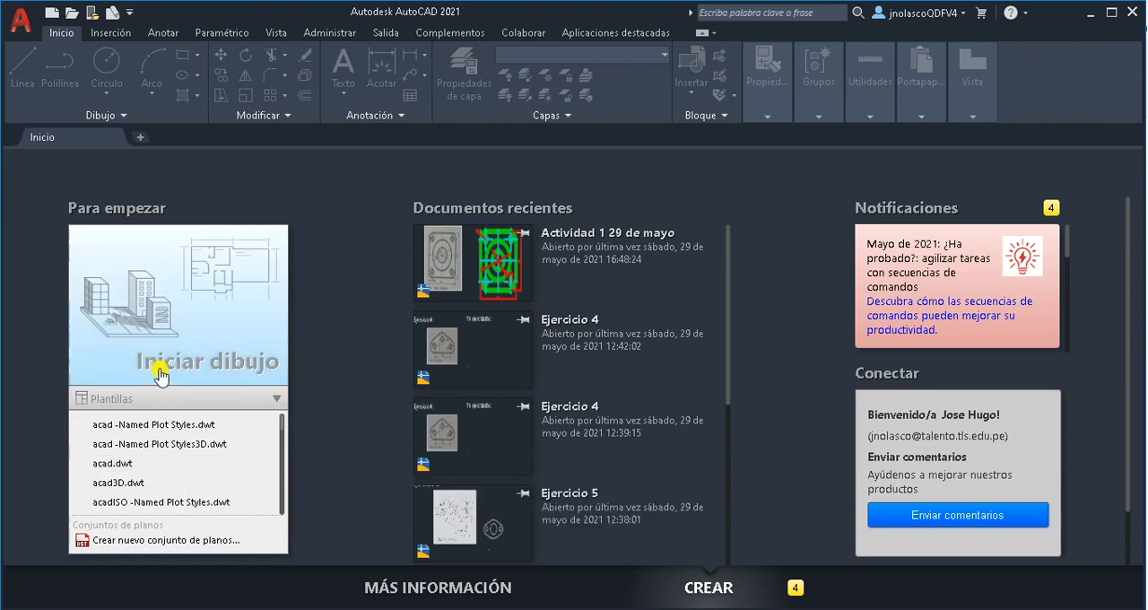
scroll(193, 471, "down", 3)
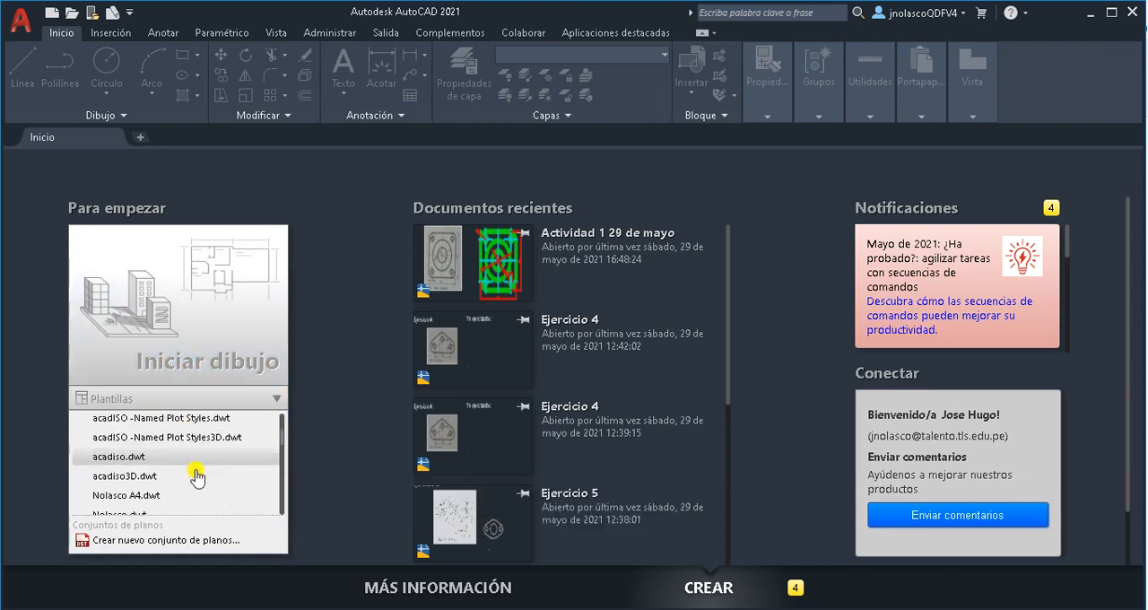
scroll(196, 476, "down", 2)
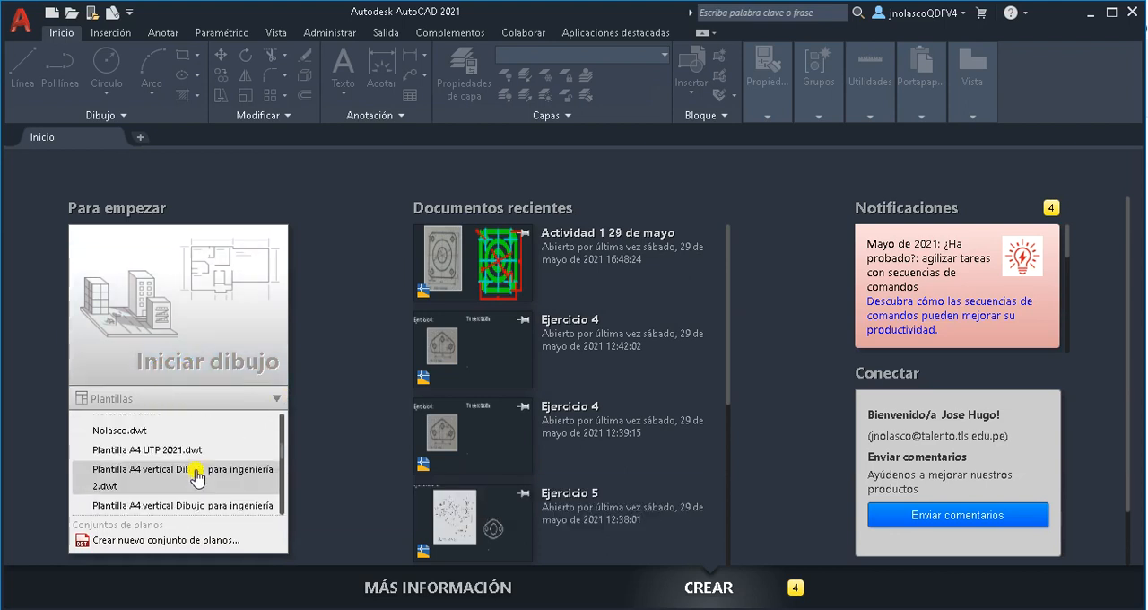
scroll(282, 458, "down", 1)
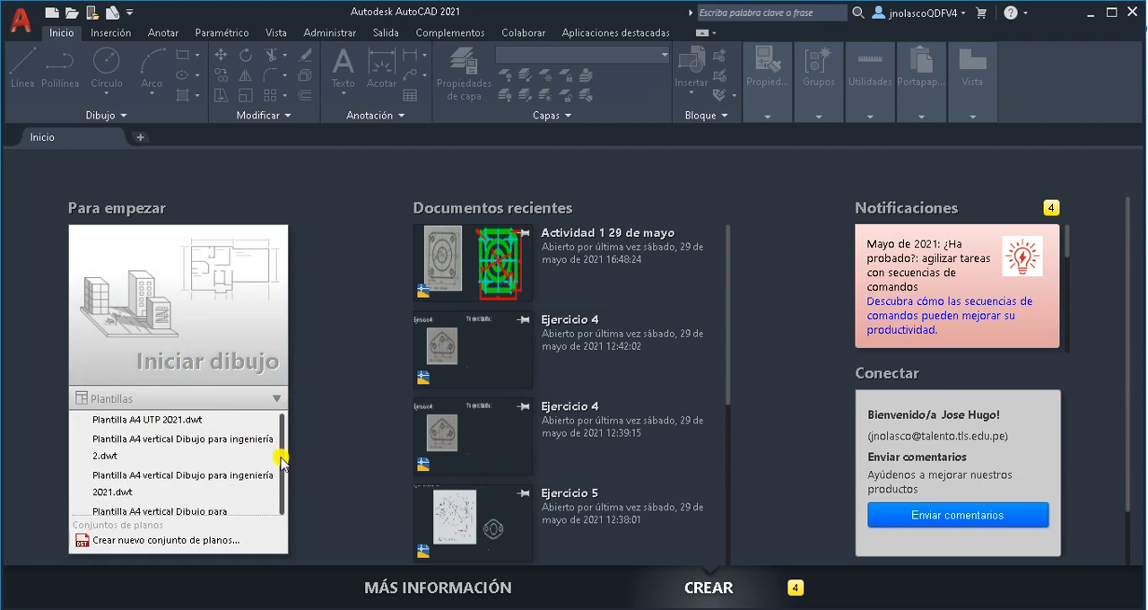
scroll(282, 453, "up", 5)
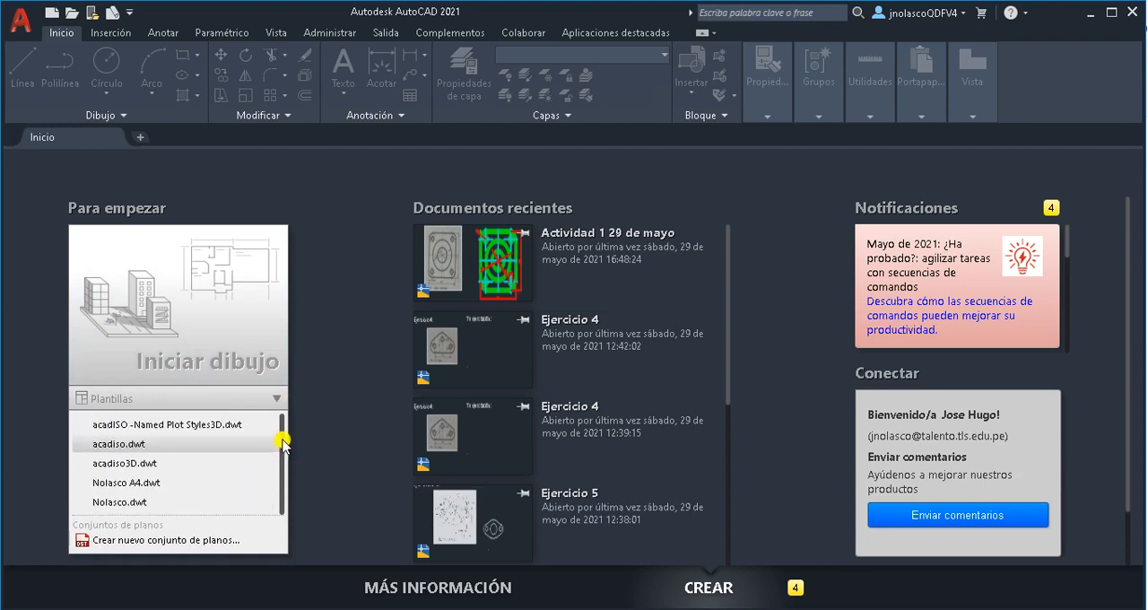
left_click(134, 444)
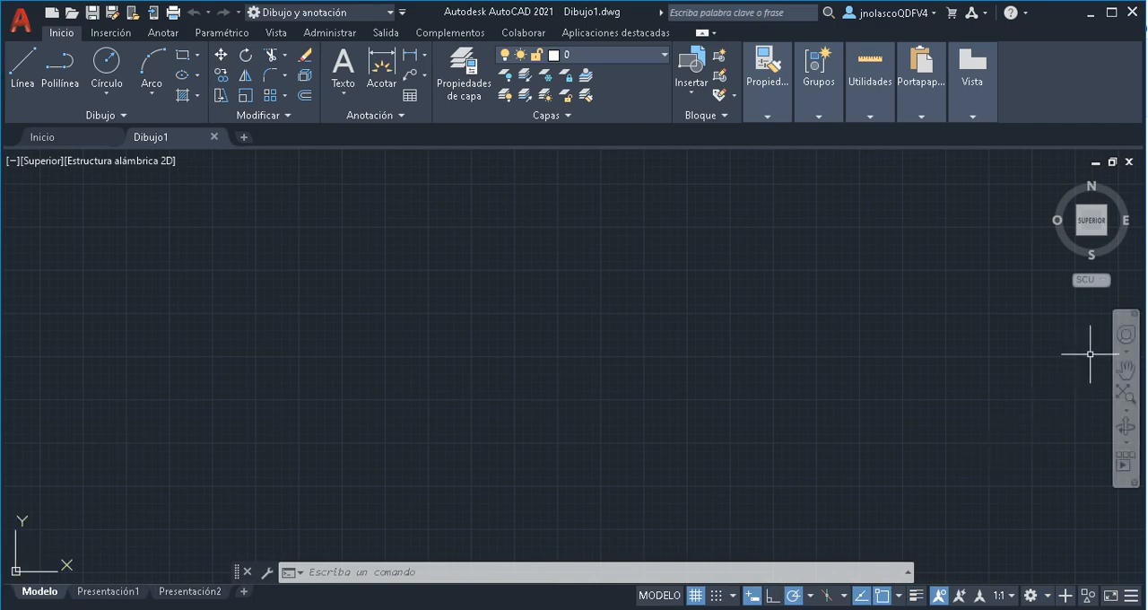
Pan the drawing so the coordinate origin sits near the middle of the view, using the Pan tool and leaving it
left_click(1125, 377)
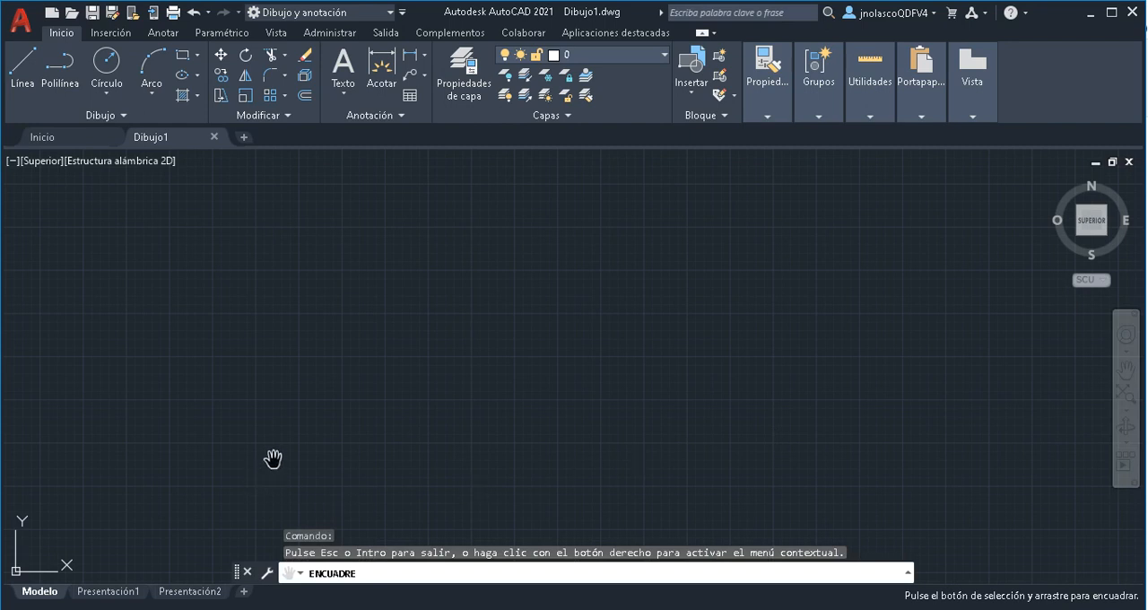
left_click_drag(274, 461, 809, 289)
left_click_drag(572, 445, 593, 406)
right_click(591, 408)
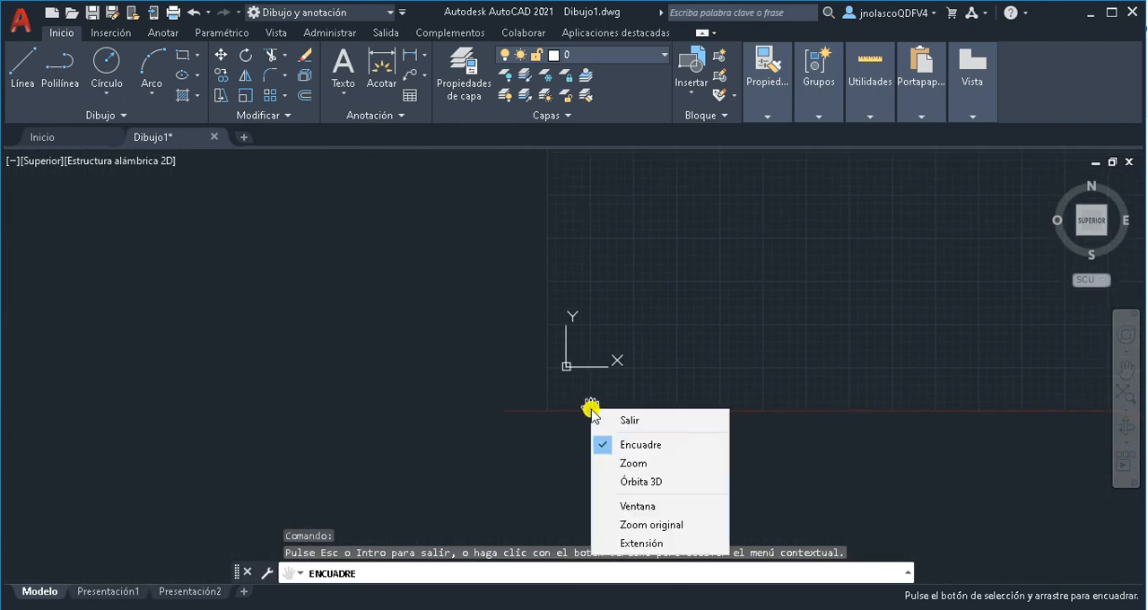
left_click(636, 420)
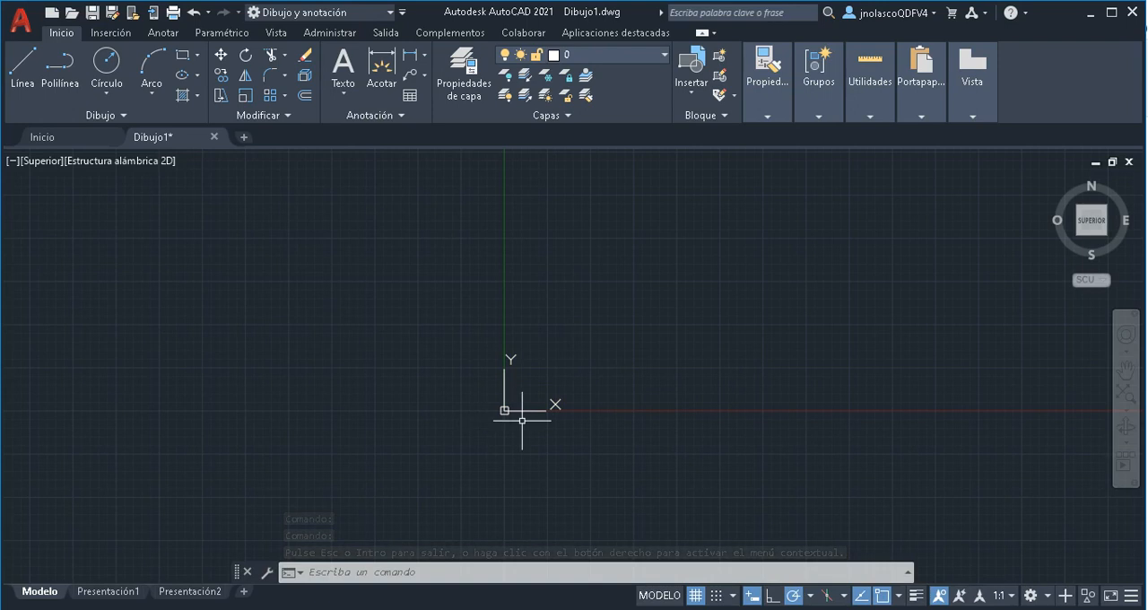
mouse_move(521, 421)
middle_mouse_down()
mouse_move(607, 359)
mouse_move(562, 361)
middle_mouse_up()
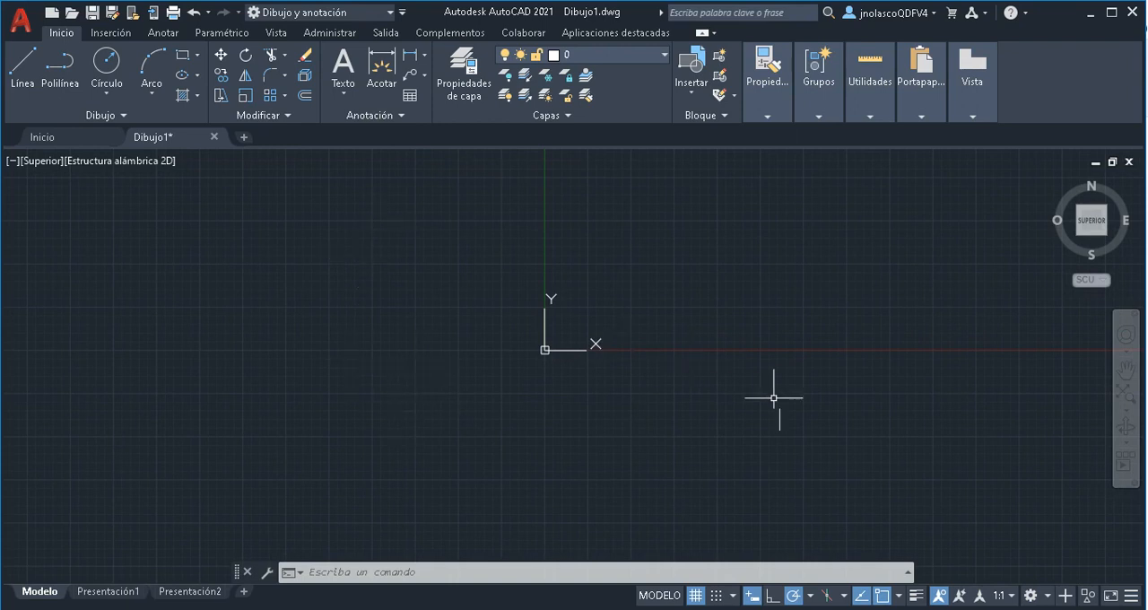
Switch to File Explorer and copy the image file 2 Brida triangular from the Ejercicios S01 S1 folder
left_click(628, 609)
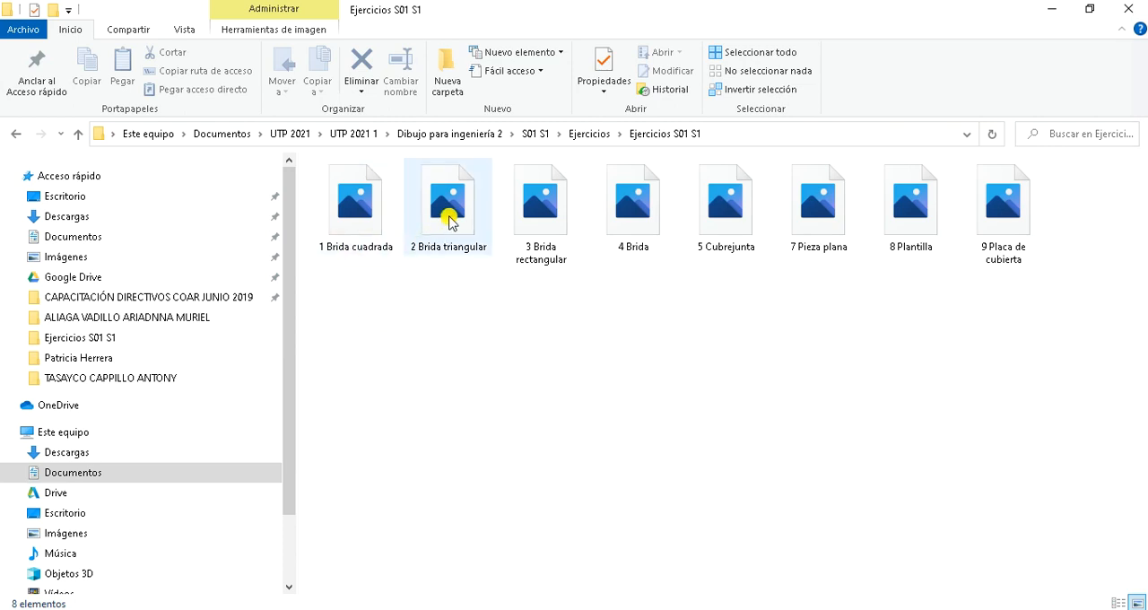
left_click(451, 222)
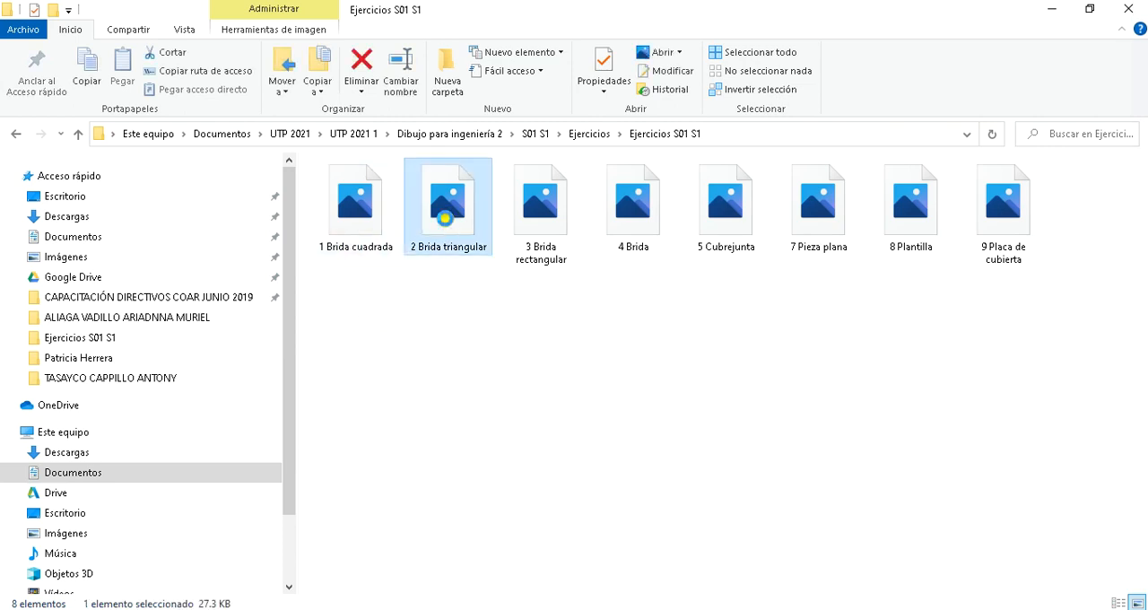
right_click(446, 224)
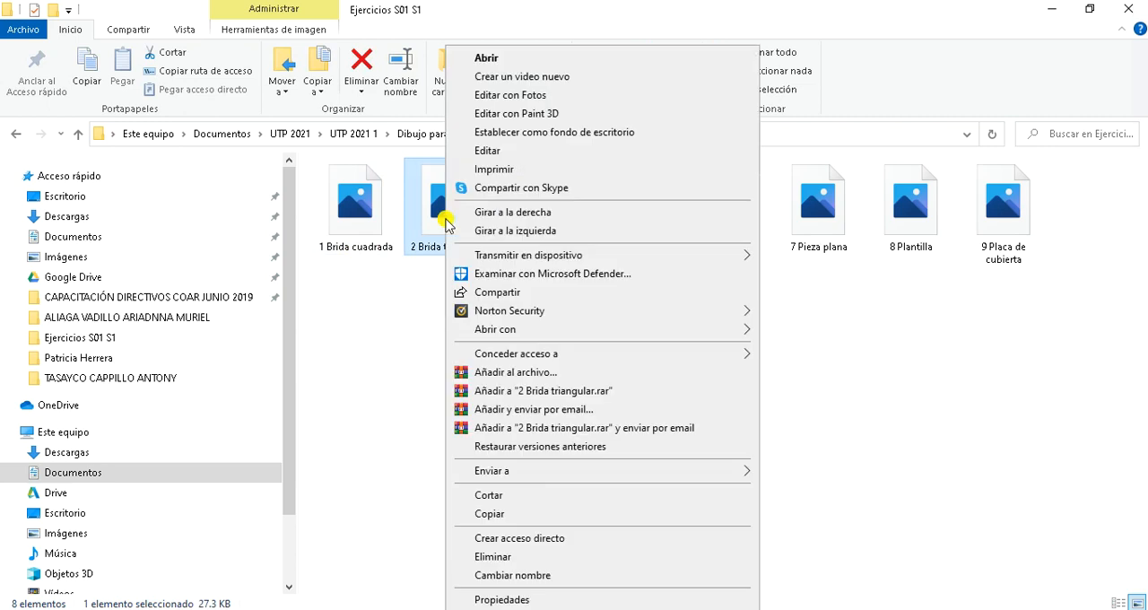
left_click(498, 517)
Return to AutoCAD and paste the copied image just left of the origin, at a scale factor of about 58.5 and the default 0° rotation
key("alt+Tab")
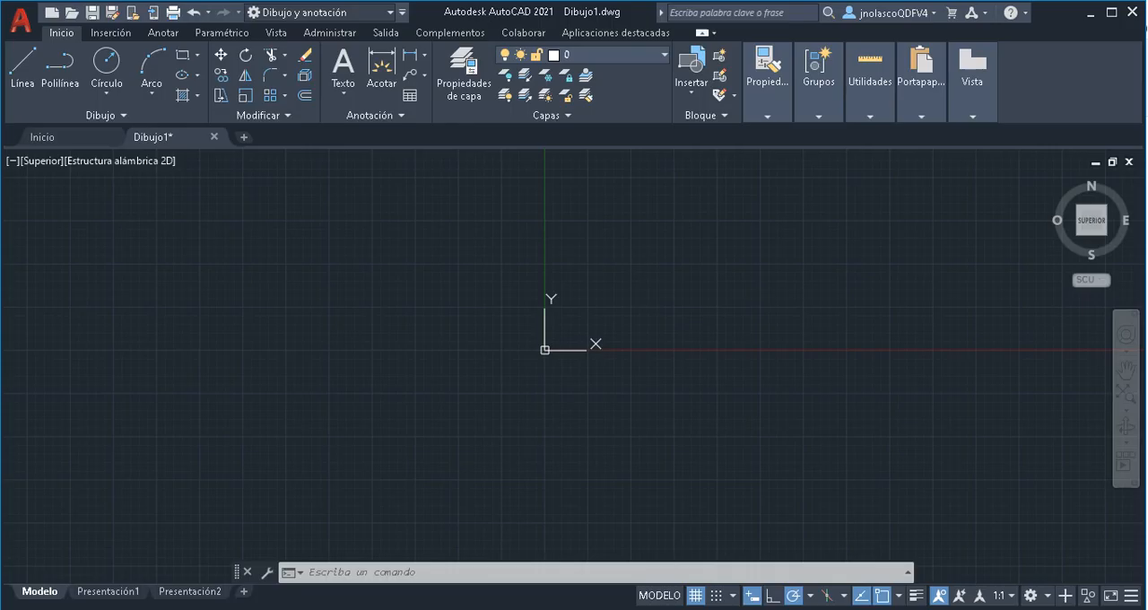
right_click(224, 226)
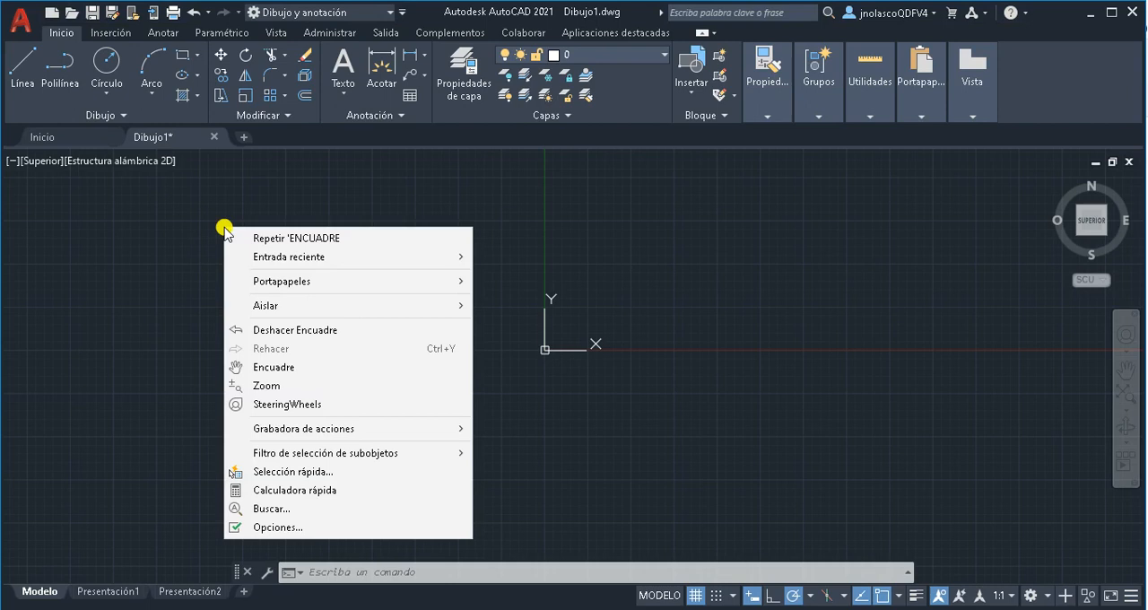
mouse_move(341, 283)
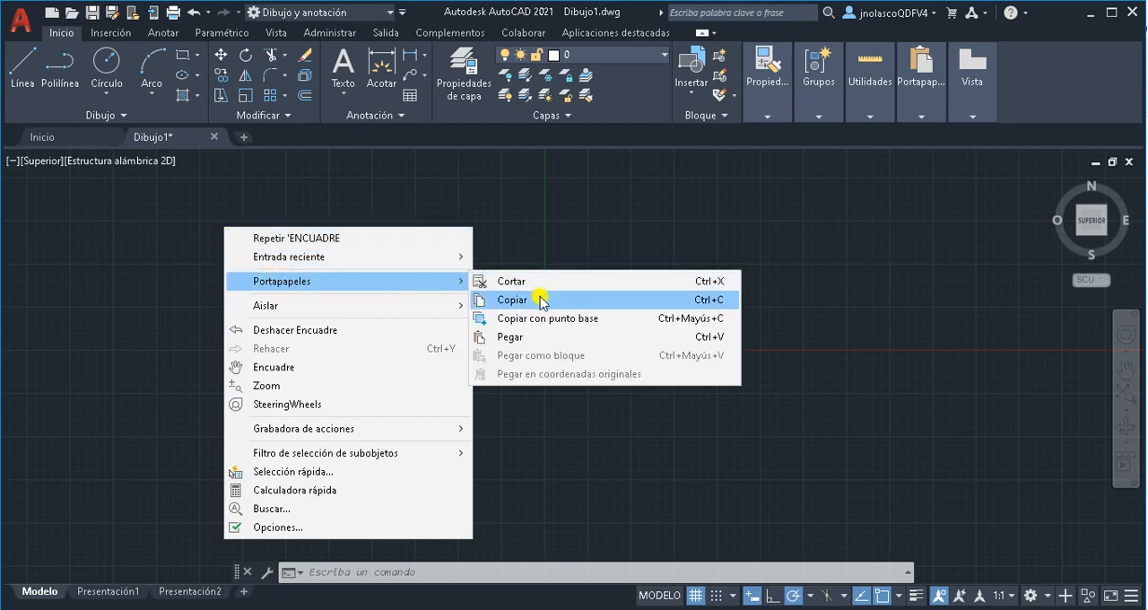
left_click(528, 339)
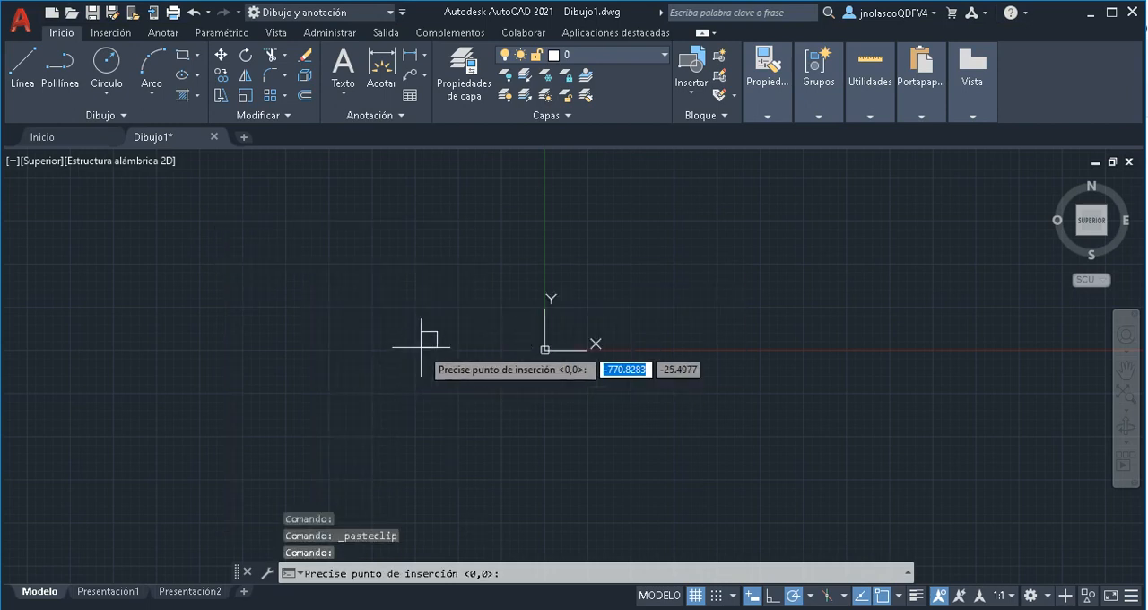
left_click(485, 349)
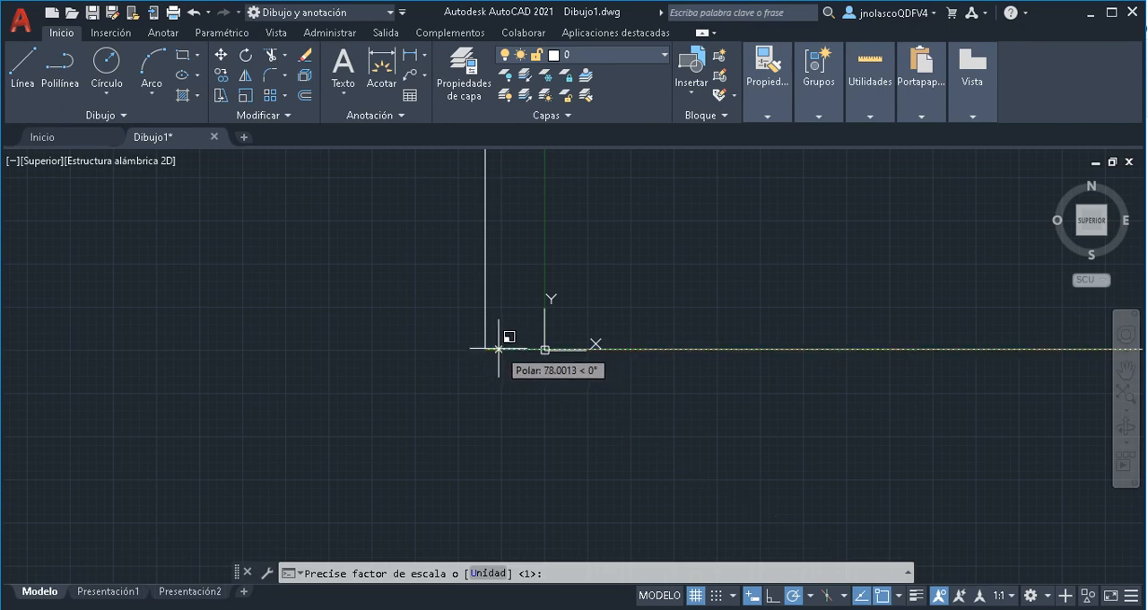
left_click(495, 349)
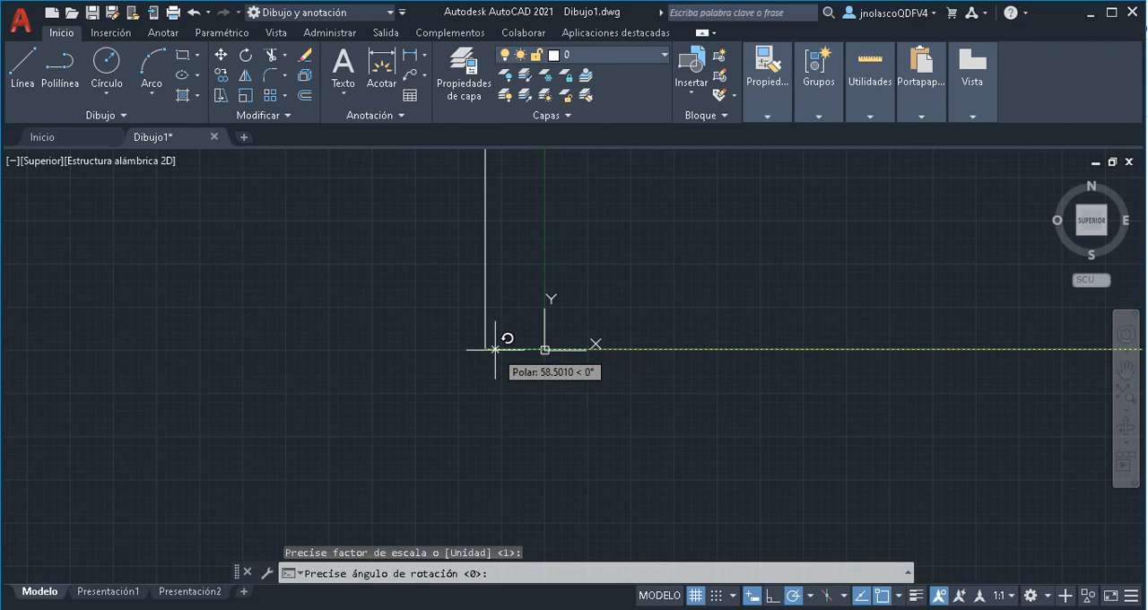
key("Return")
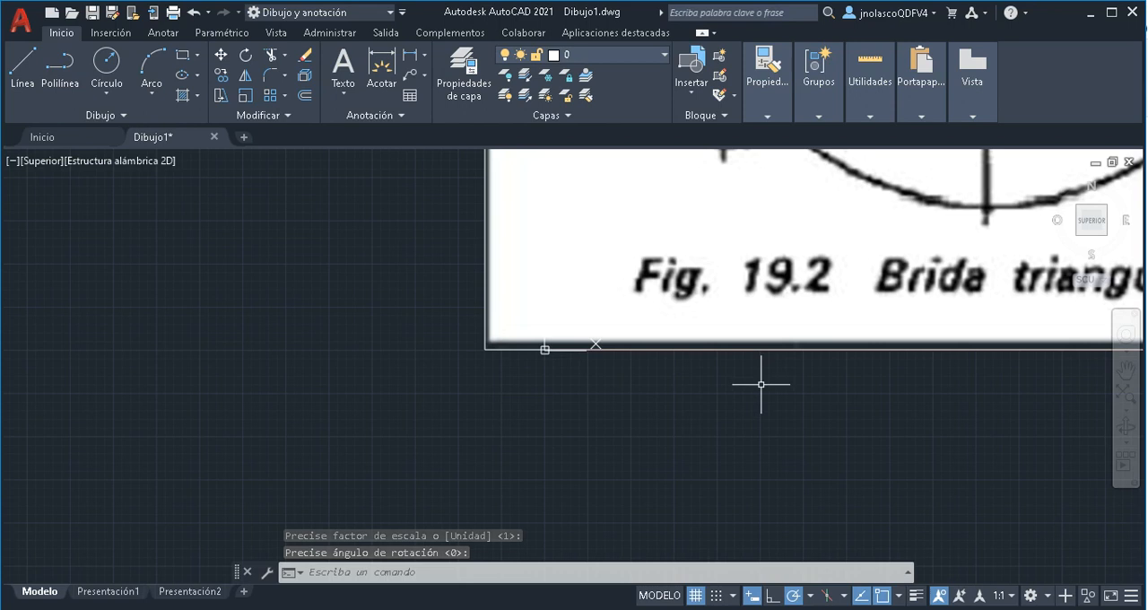
Scale the flange image by reference from a base point left of the thin circle, using that circle's horizontal width as reference and 62 as new length
scroll(761, 384, "up", 5)
scroll(761, 384, "down", 10)
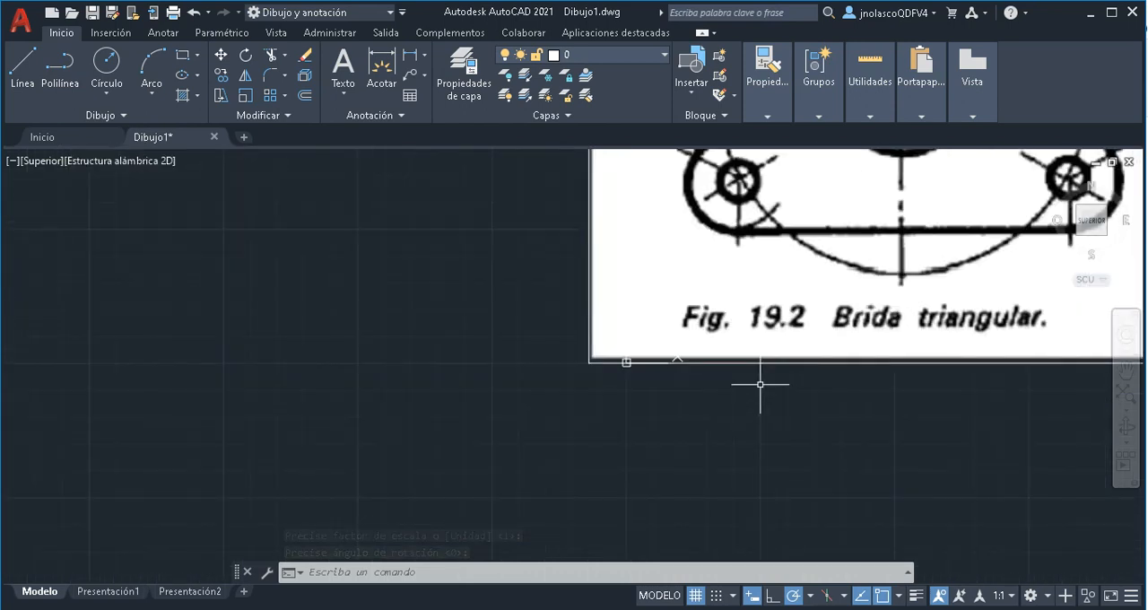
middle_click_drag(761, 384, 492, 457)
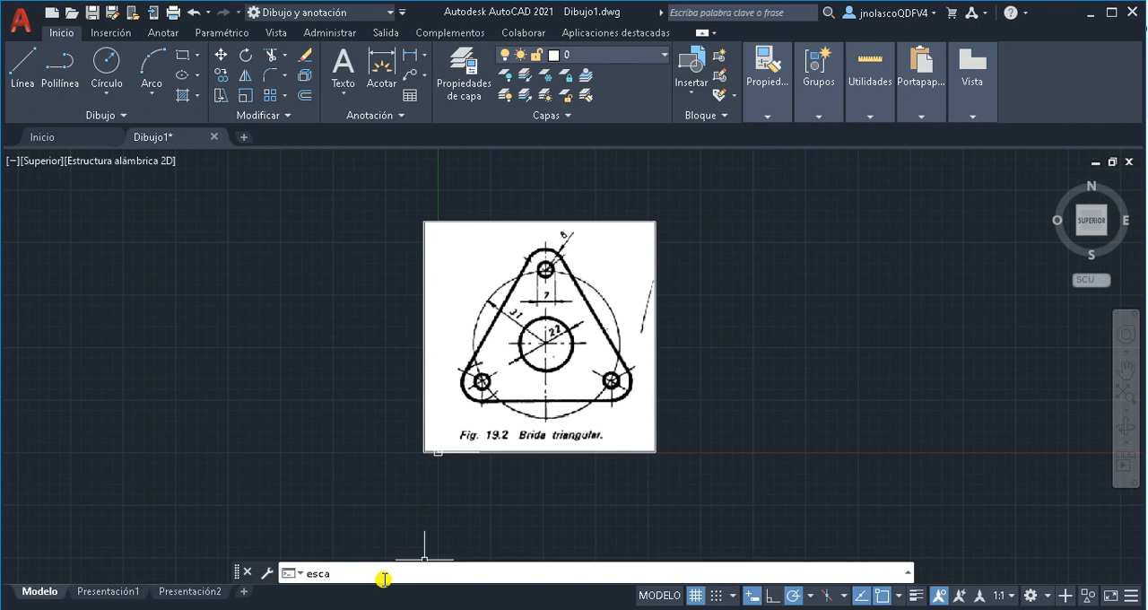
key("Up")
key("Up")
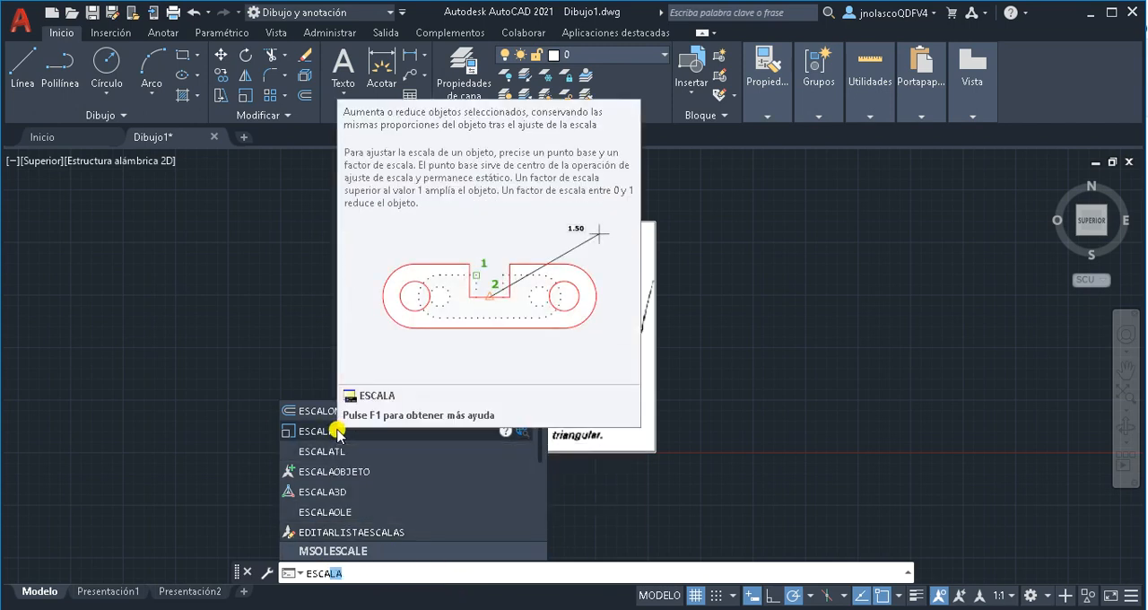
left_click(312, 433)
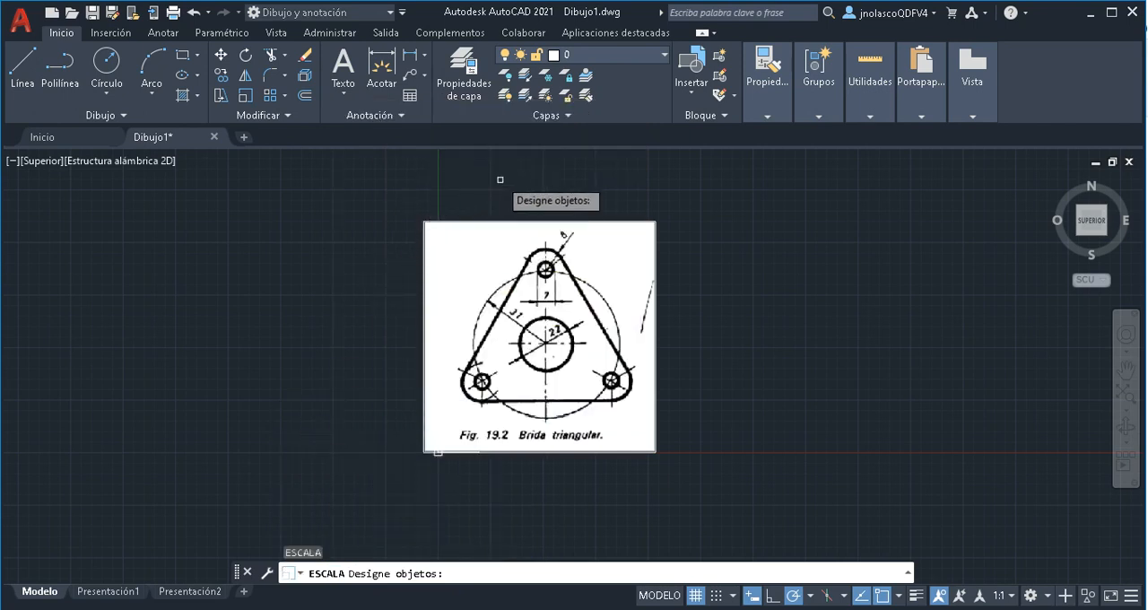
left_click(503, 220)
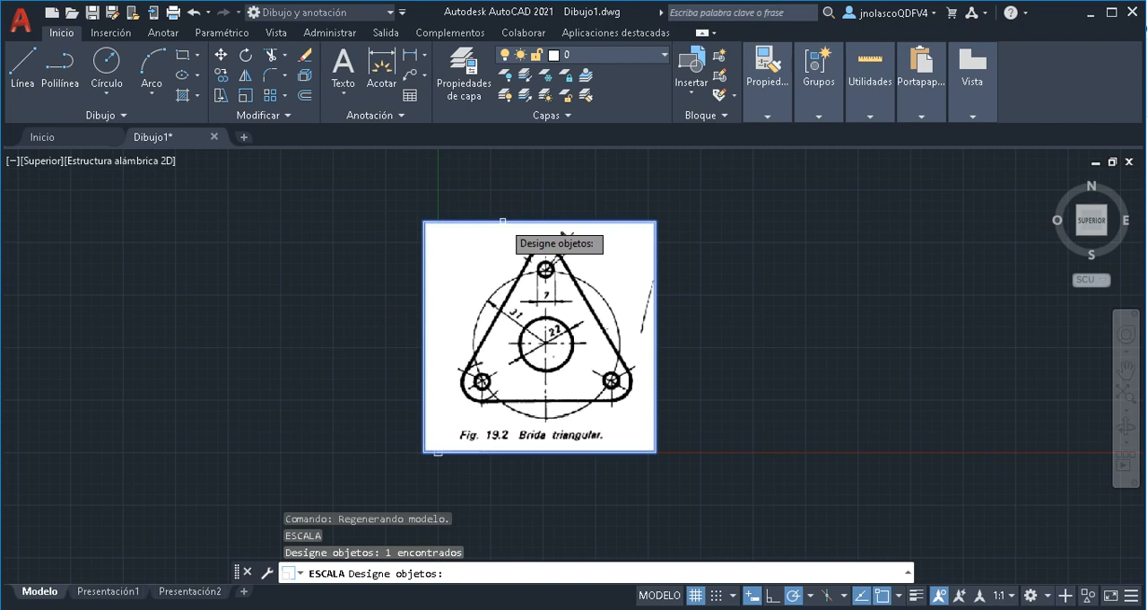
key("Return")
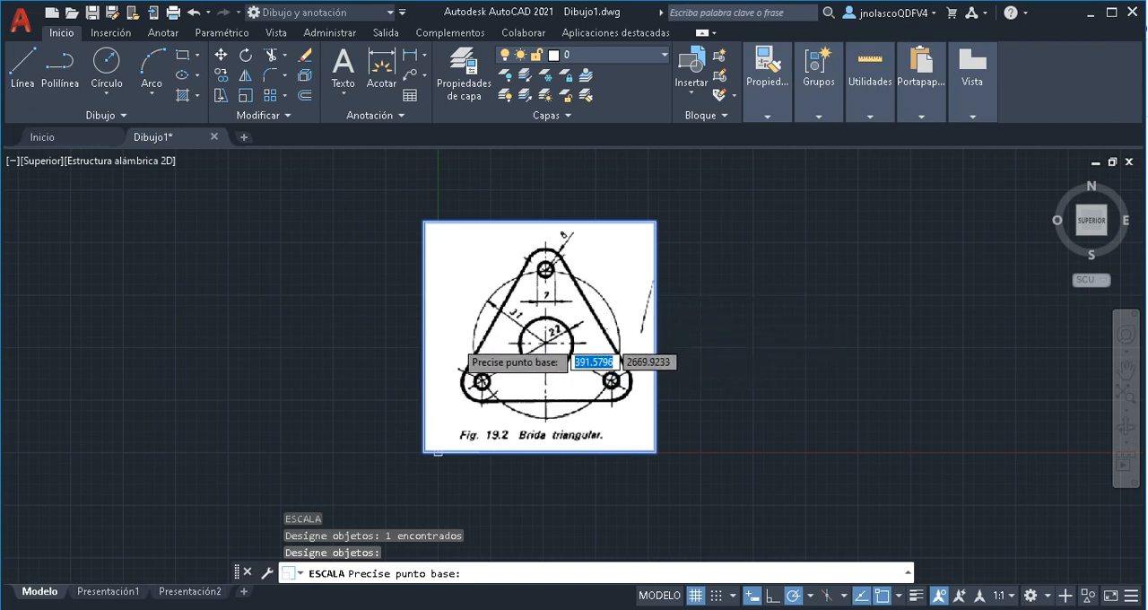
left_click(459, 348)
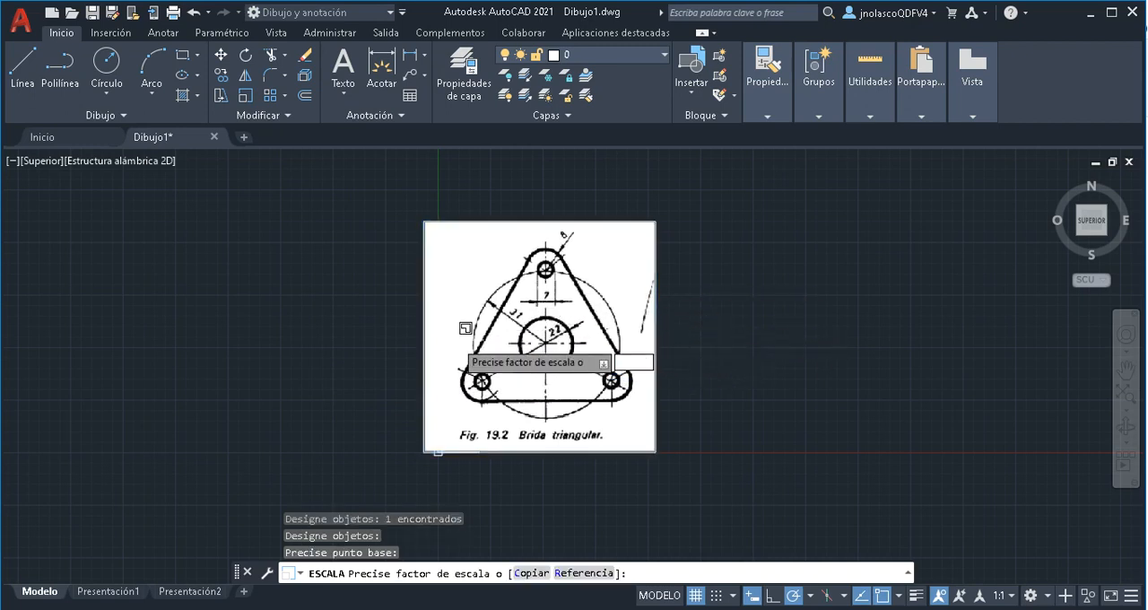
right_click(472, 339)
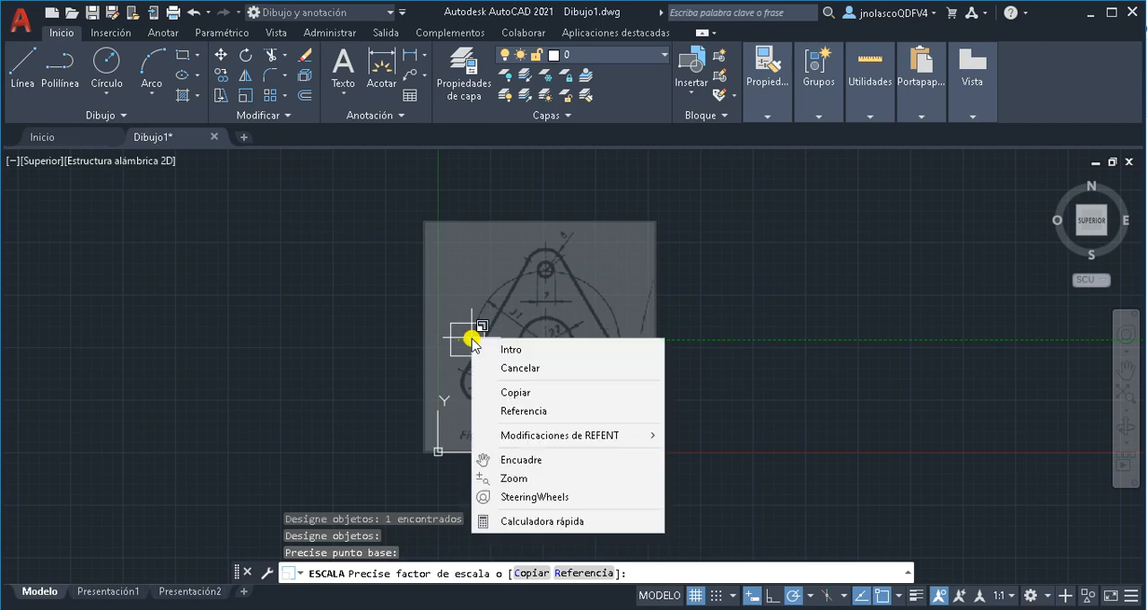
left_click(517, 411)
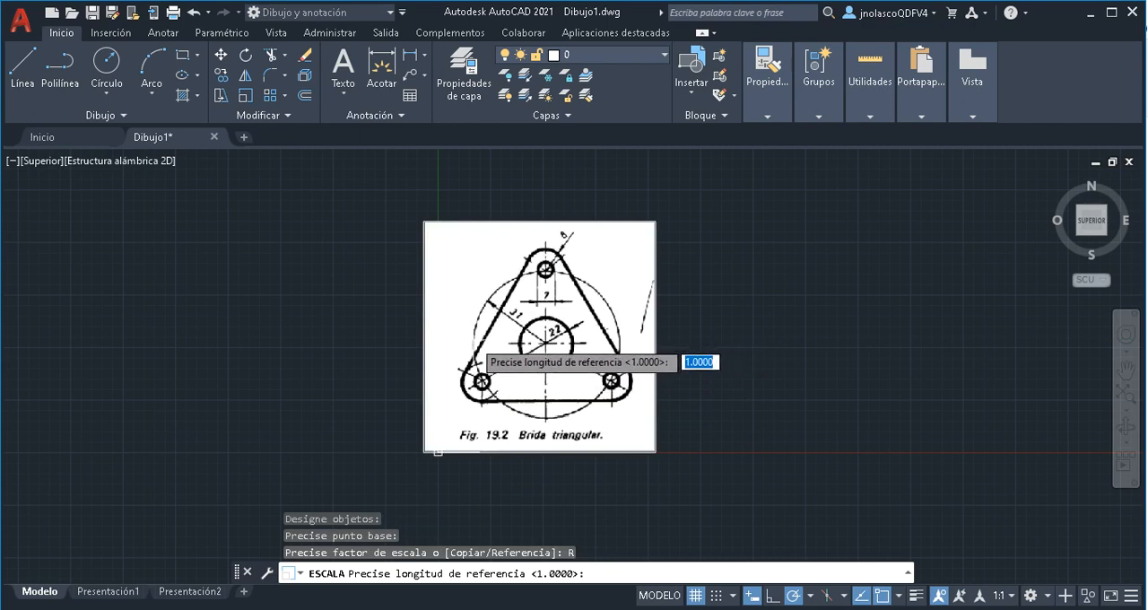
left_click(473, 339)
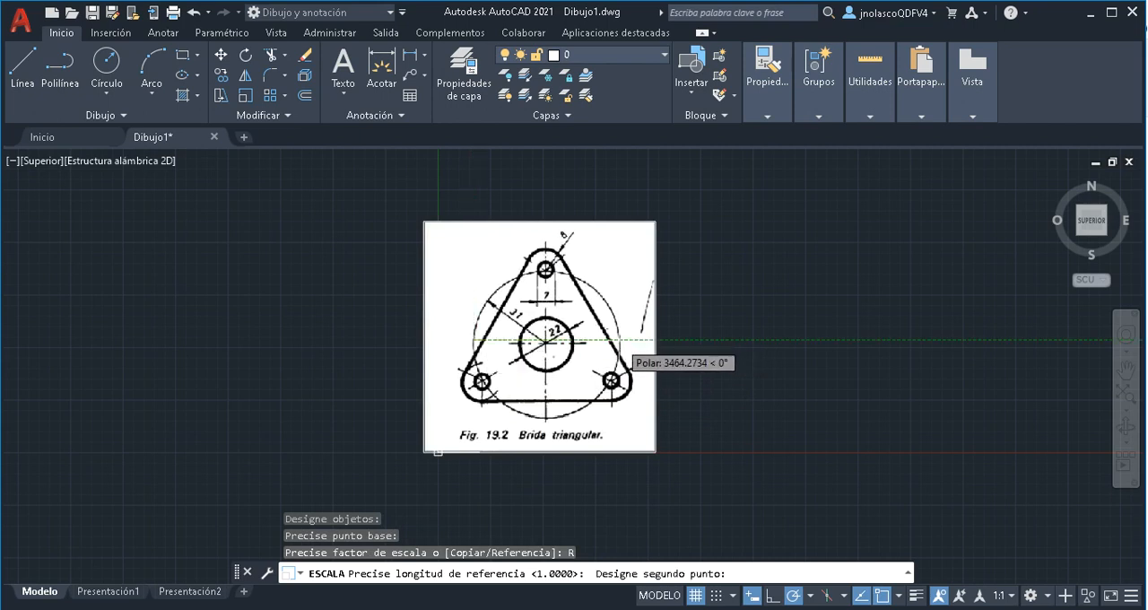
left_click(619, 340)
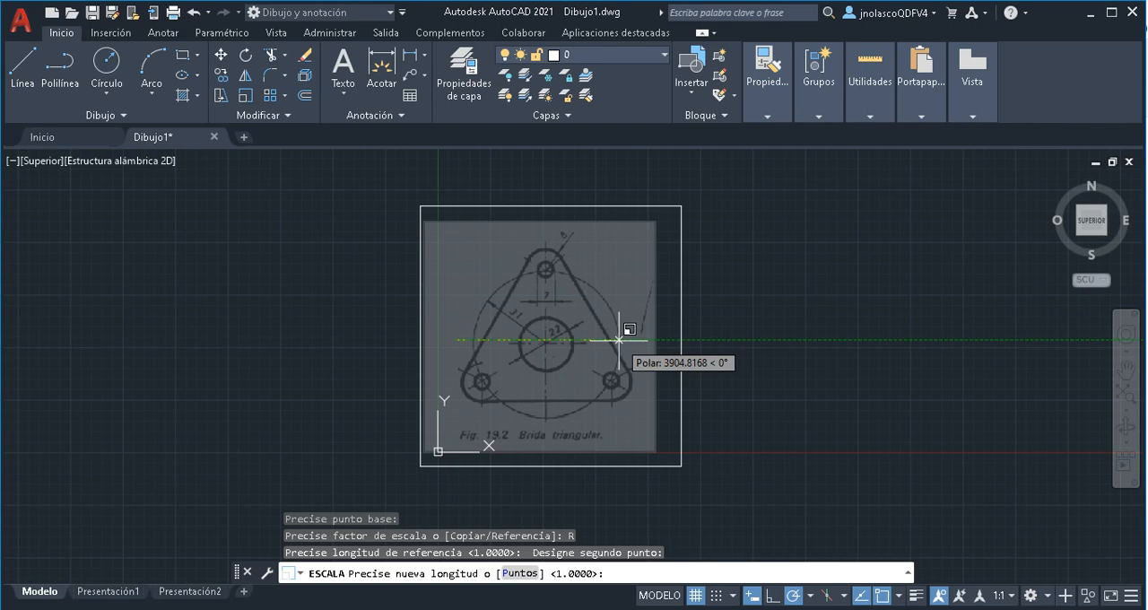
type("62")
key("Return")
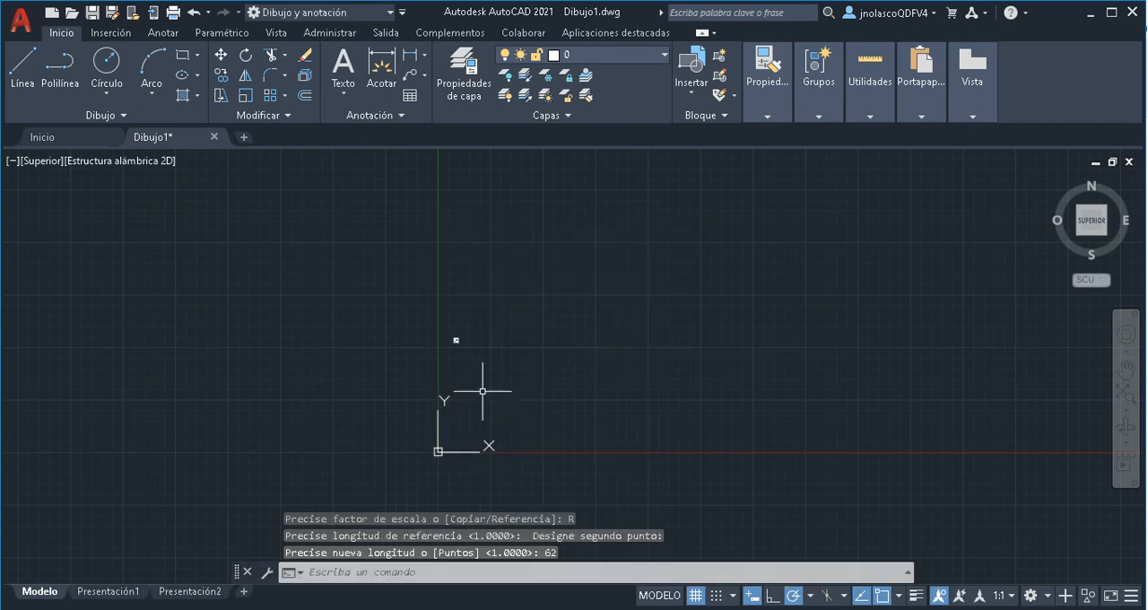
Move the scaled-down flange image from its place above the origin to just left of the coordinate origin
scroll(480, 363, "down", 2)
scroll(481, 358, "up", 3)
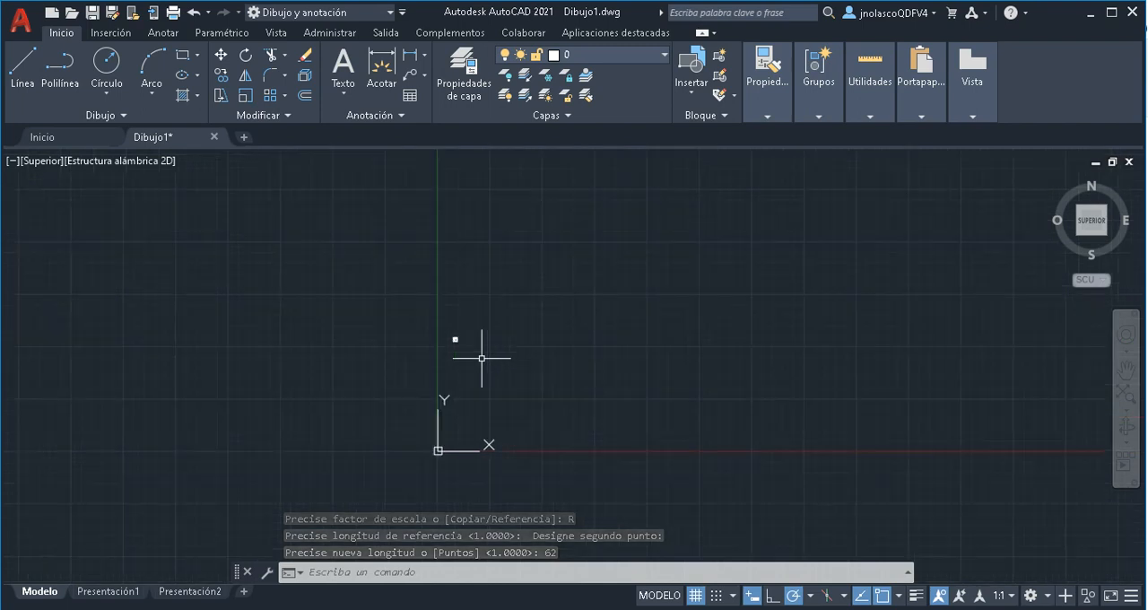
middle_click_drag(482, 361, 687, 307)
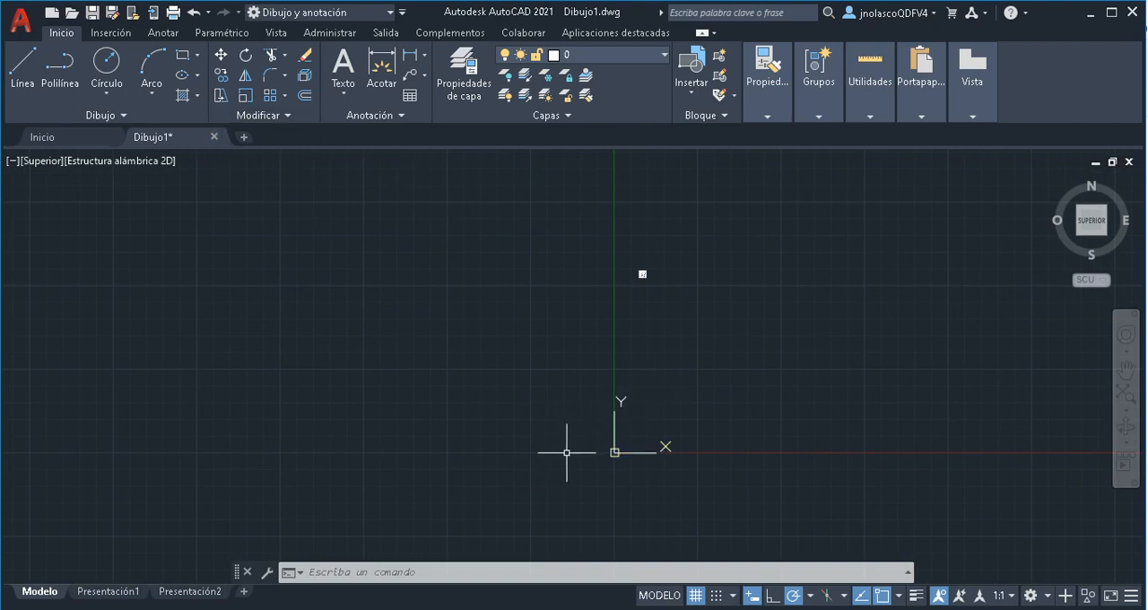
left_click(221, 56)
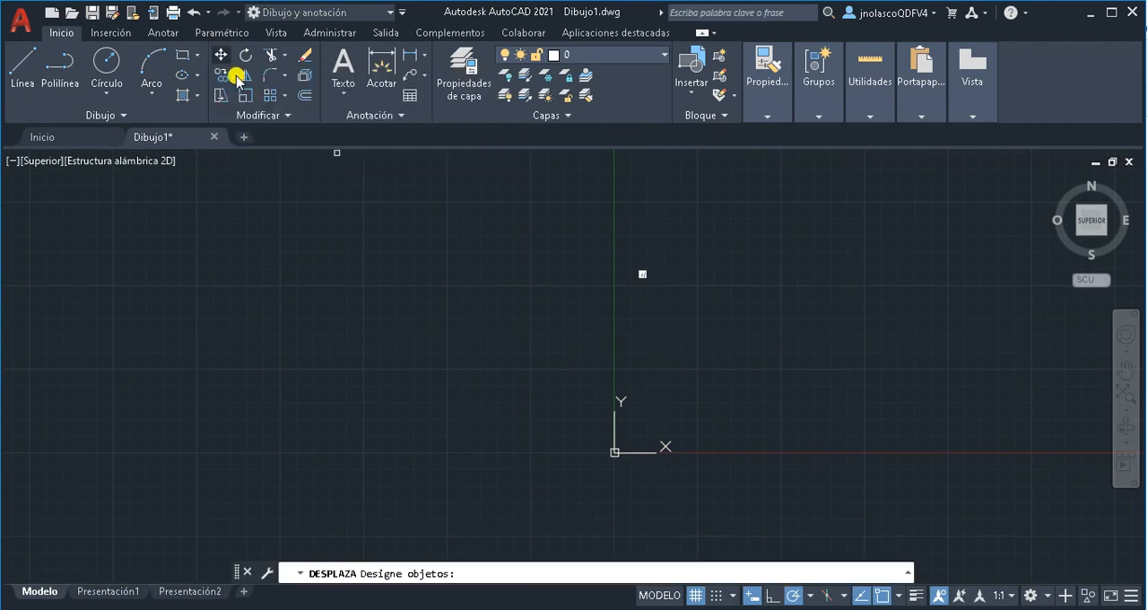
left_click(643, 274)
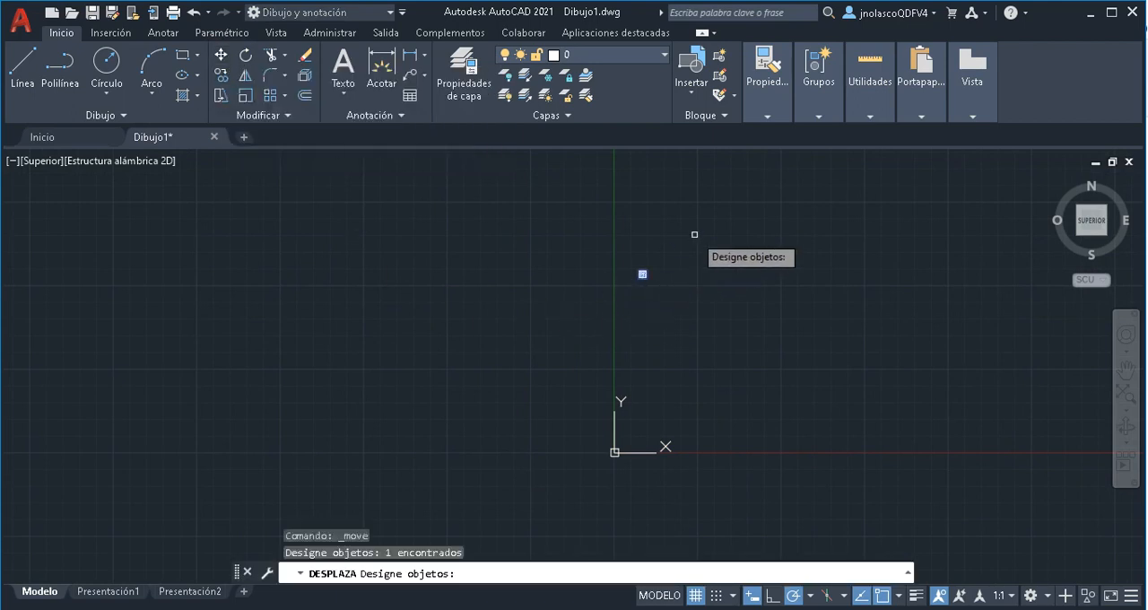
key("Return")
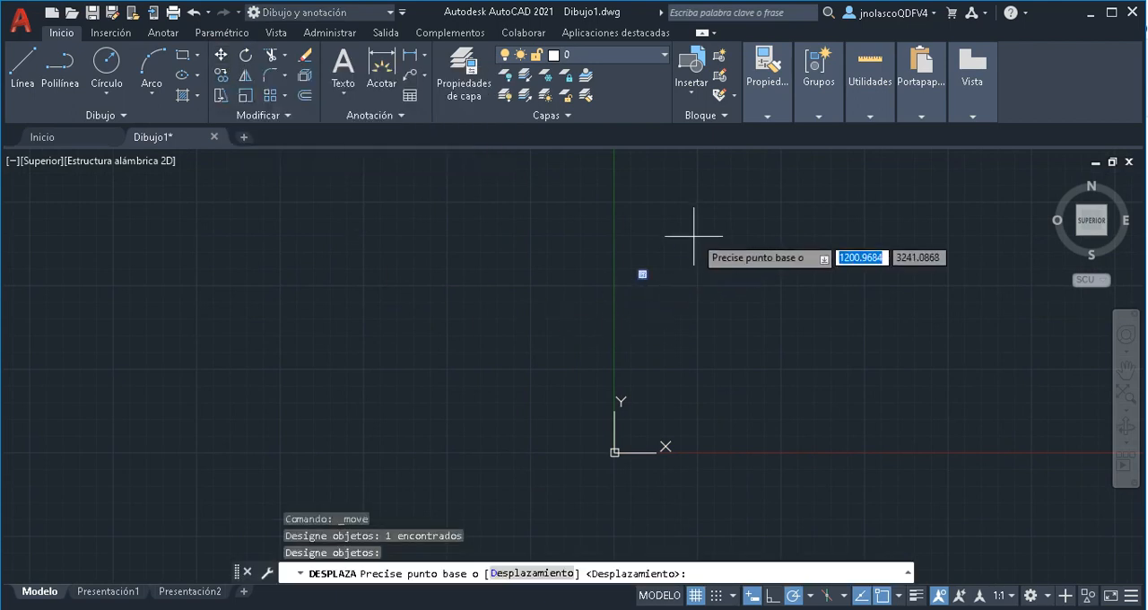
left_click(641, 271)
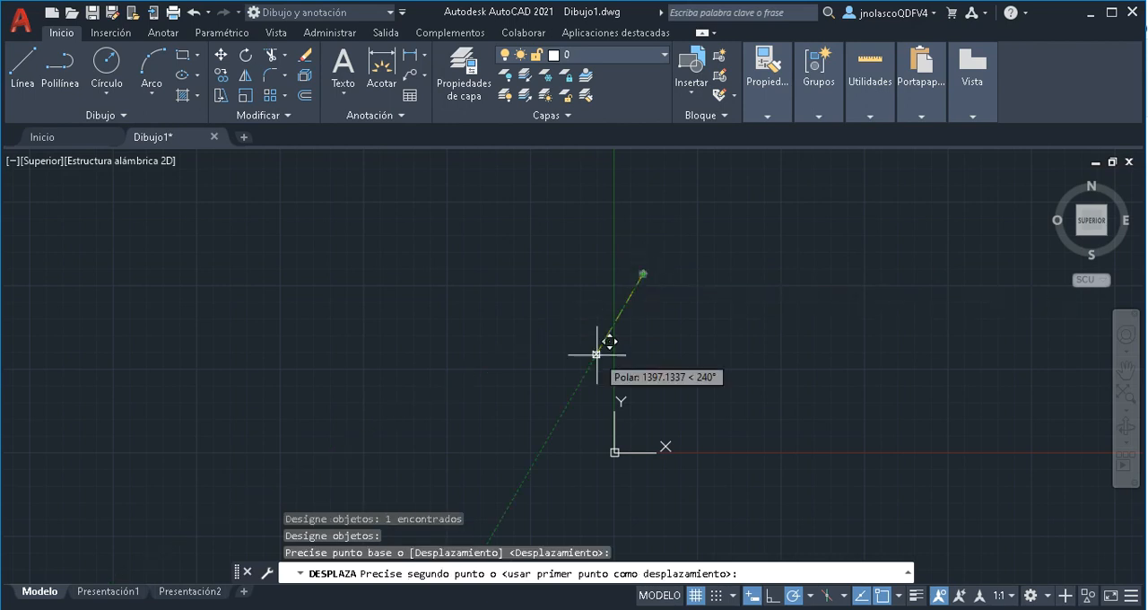
left_click(593, 453)
Move the flange image from its central hole about 262 units at 10°, closer to the left side of the Y axis
scroll(593, 449, "up", 12)
middle_click_drag(607, 439, 402, 250)
left_click(221, 60)
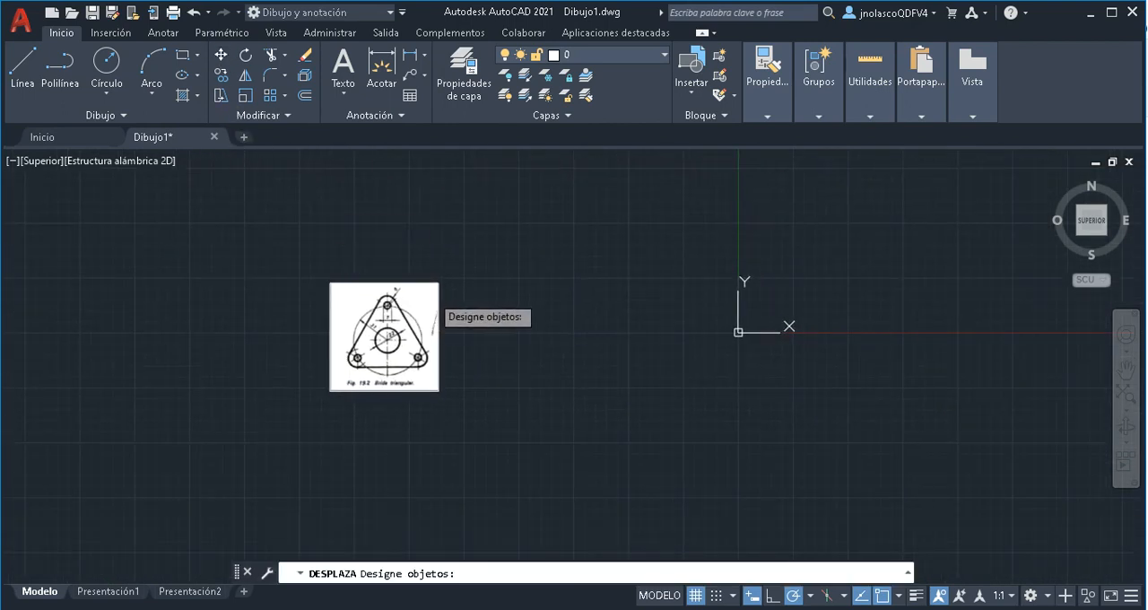
left_click(408, 284)
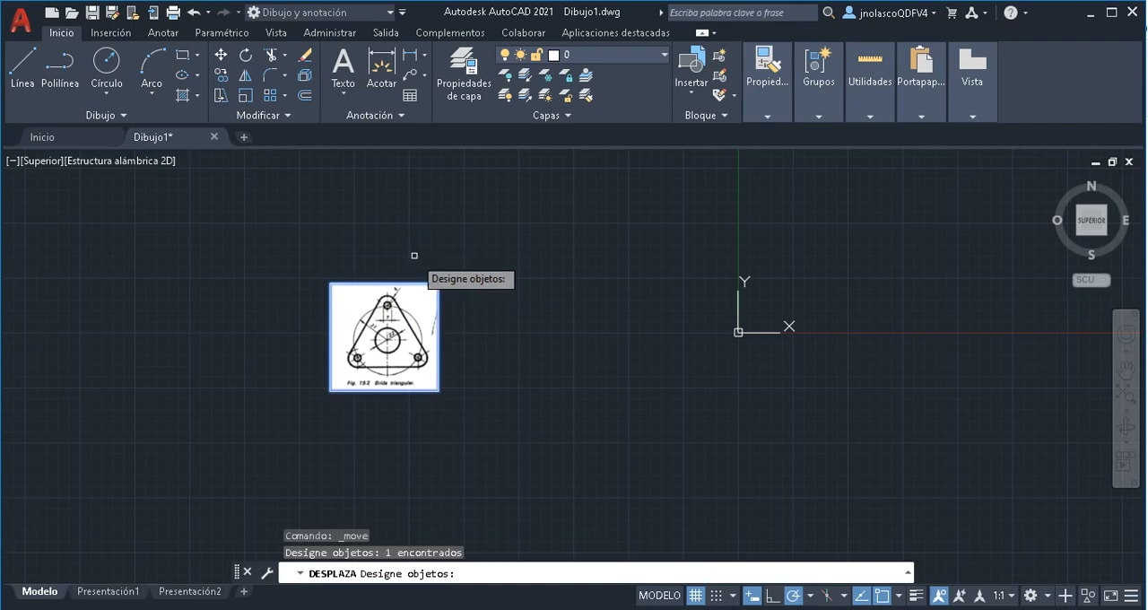
key("Return")
left_click(389, 341)
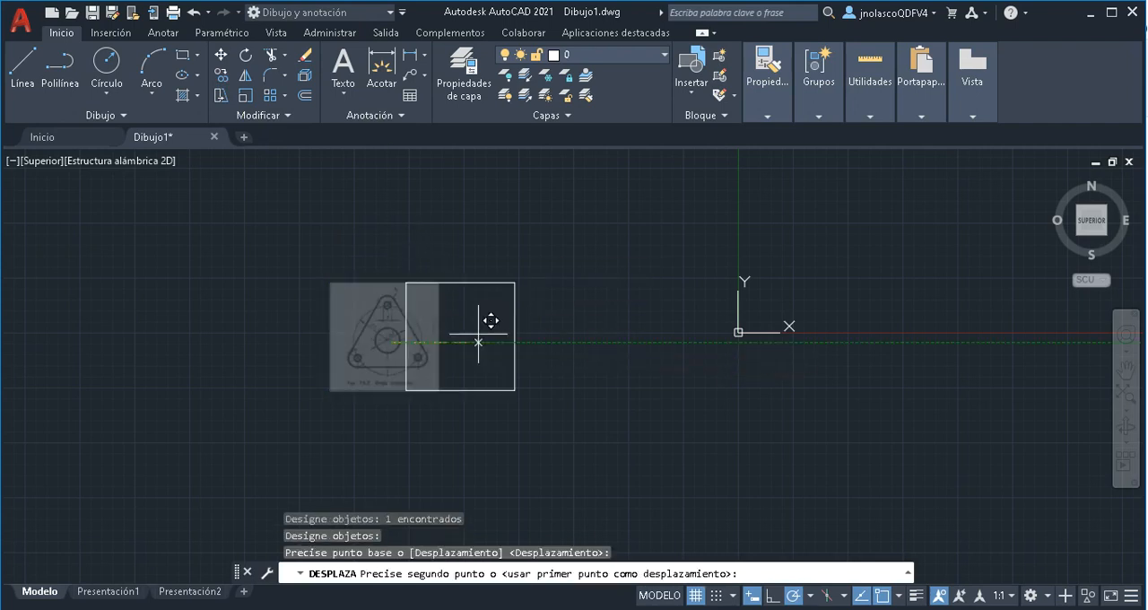
left_click(673, 290)
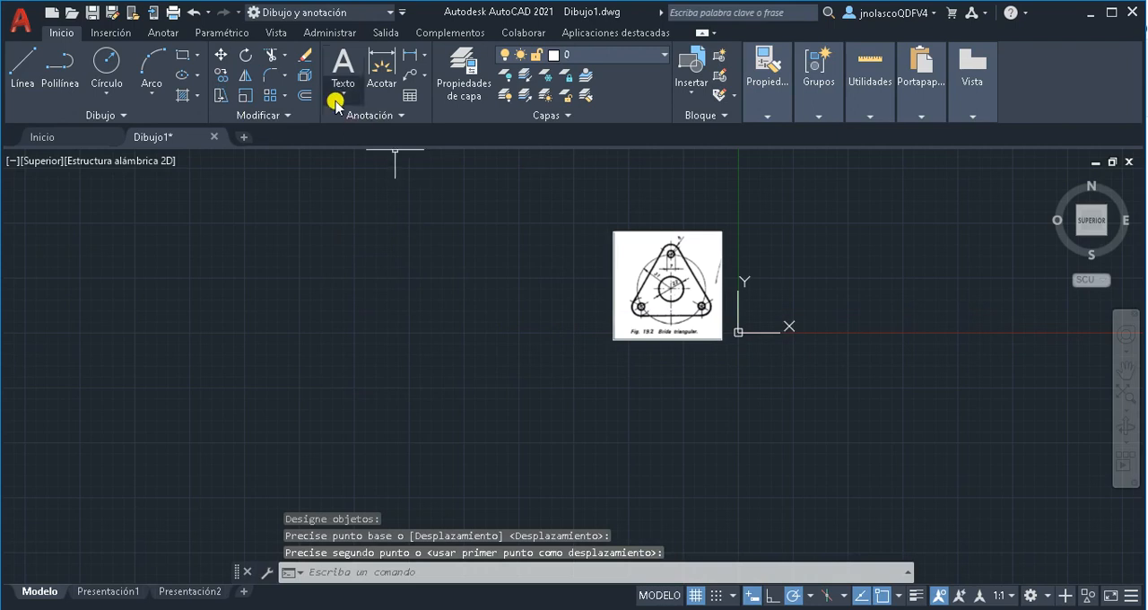
Move the flange image about 33 units horizontally at 180° to leave space between it and the Y axis
left_click(220, 55)
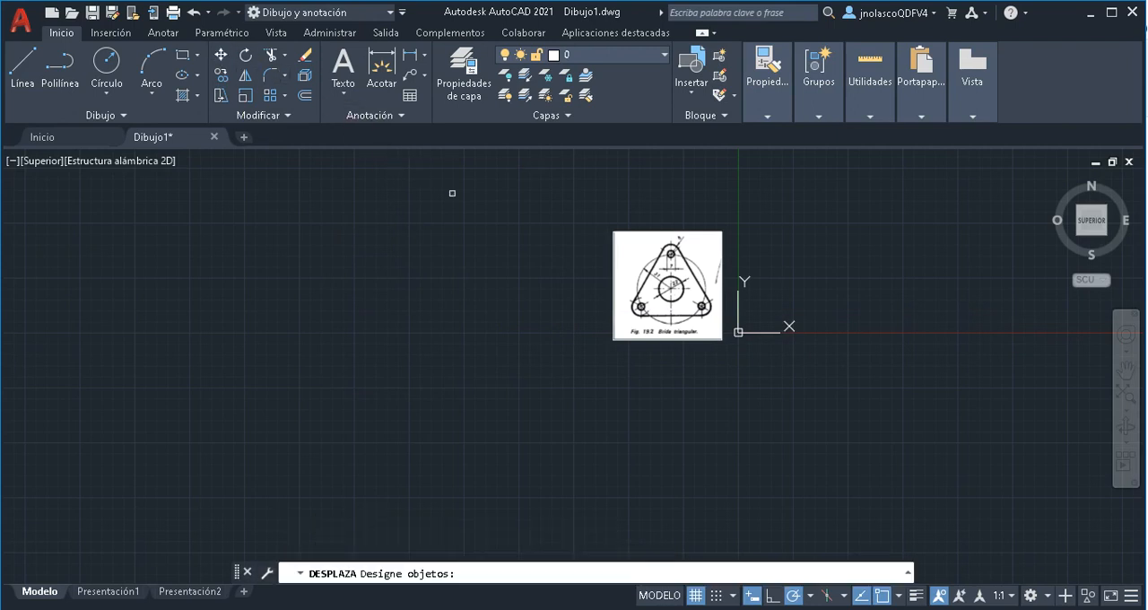
left_click(661, 233)
key("Return")
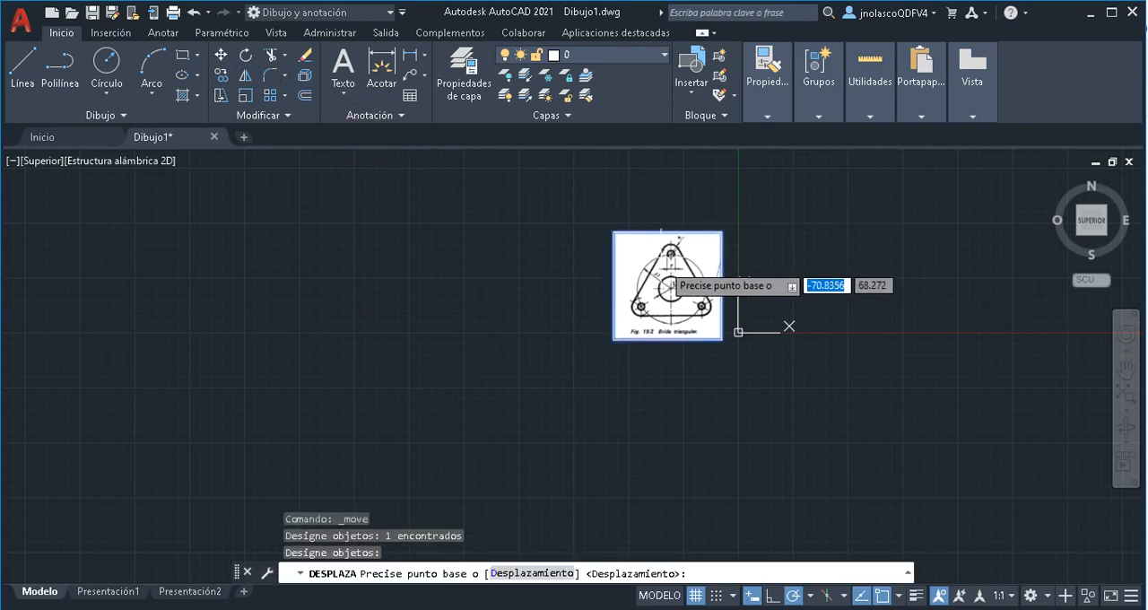
left_click(664, 276)
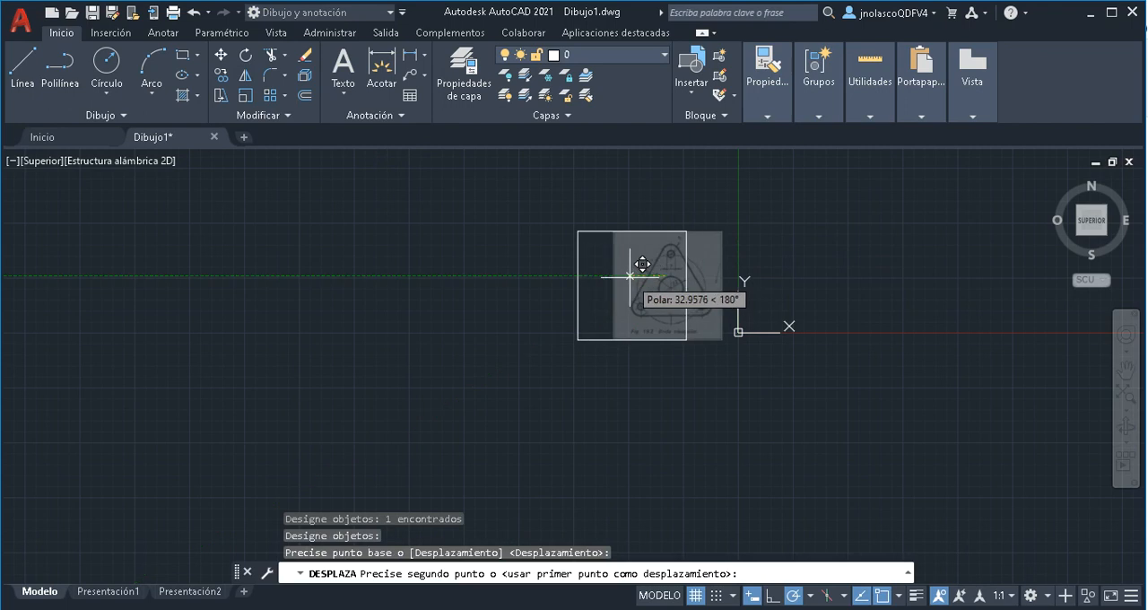
left_click(631, 276)
scroll(714, 368, "up", 4)
middle_click_drag(714, 369, 625, 476)
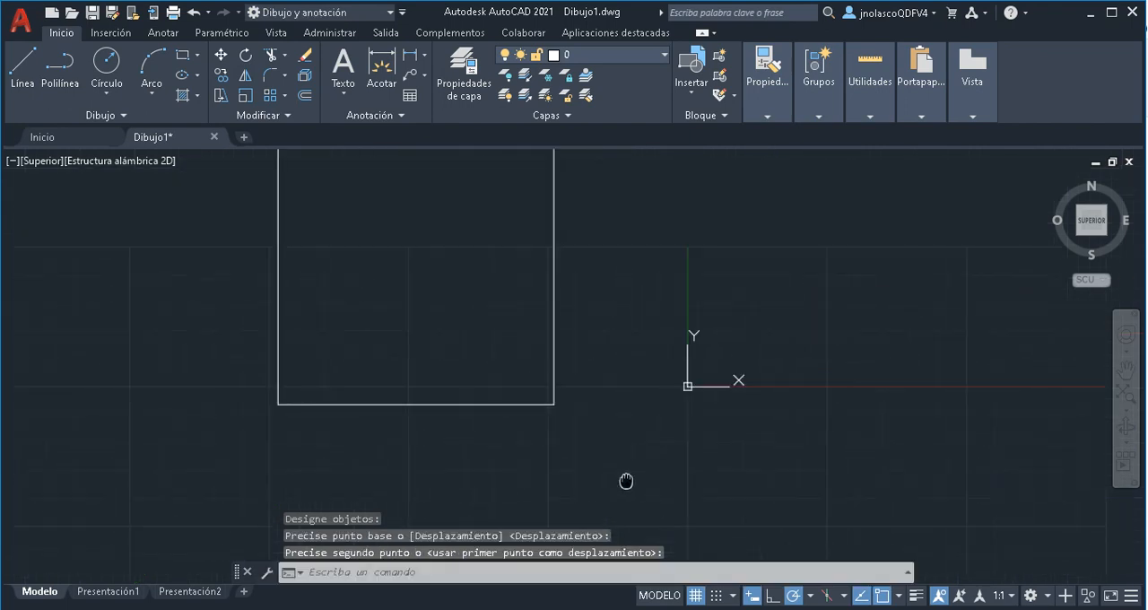
middle_click_drag(634, 381, 613, 429)
middle_click_drag(782, 403, 717, 410)
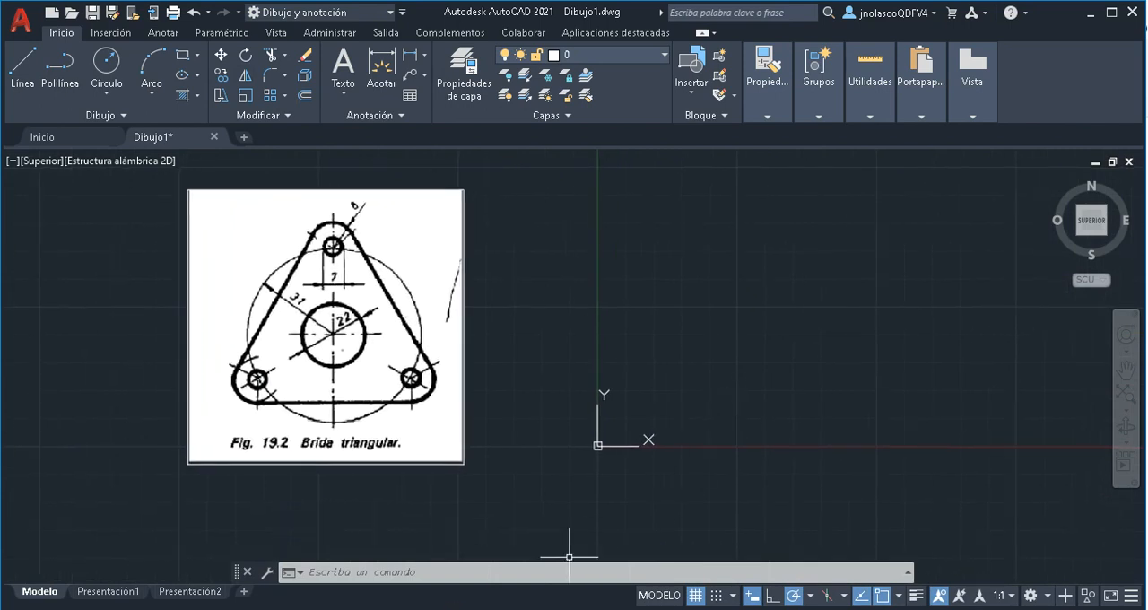
Switch to the course PDF in the browser and examine the Tipos de líneas table on page 13
left_click(440, 609)
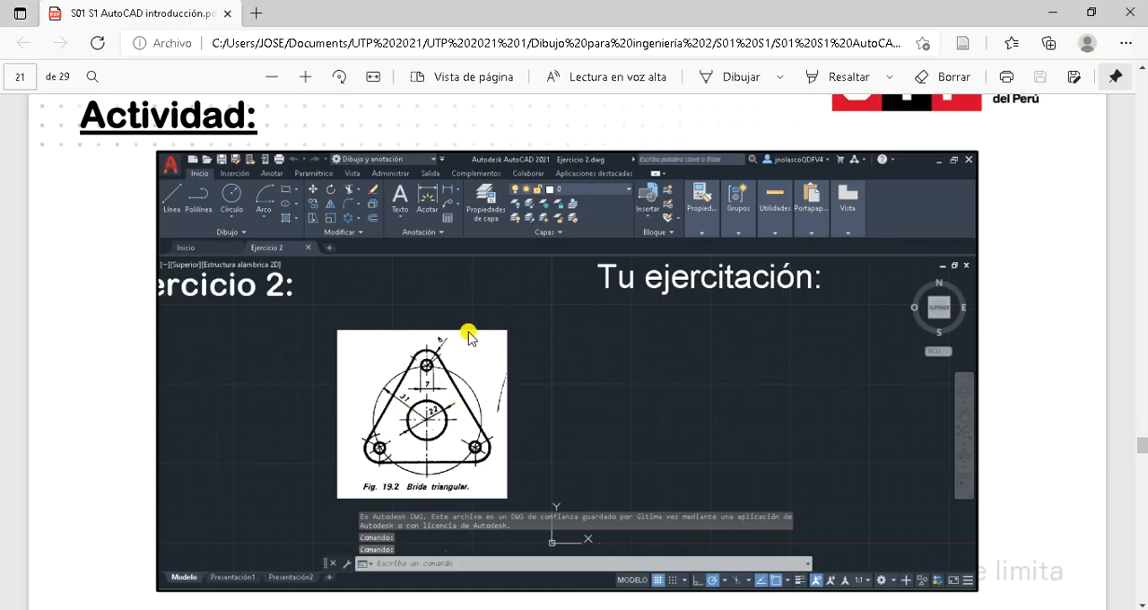
scroll(445, 302, "up", 15)
scroll(439, 302, "up", 20)
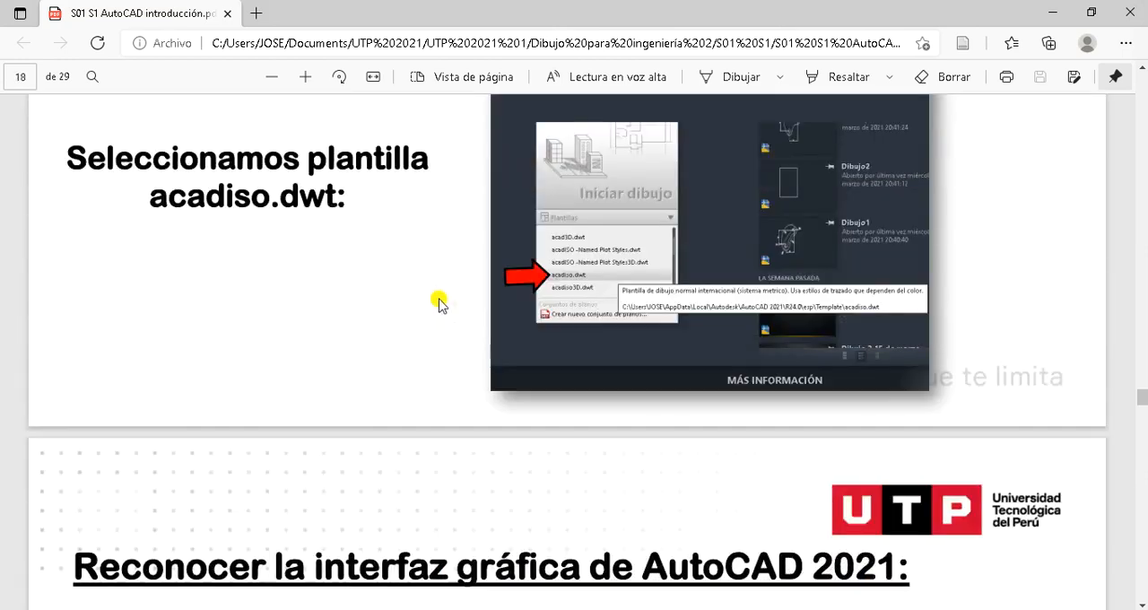
scroll(432, 297, "up", 12)
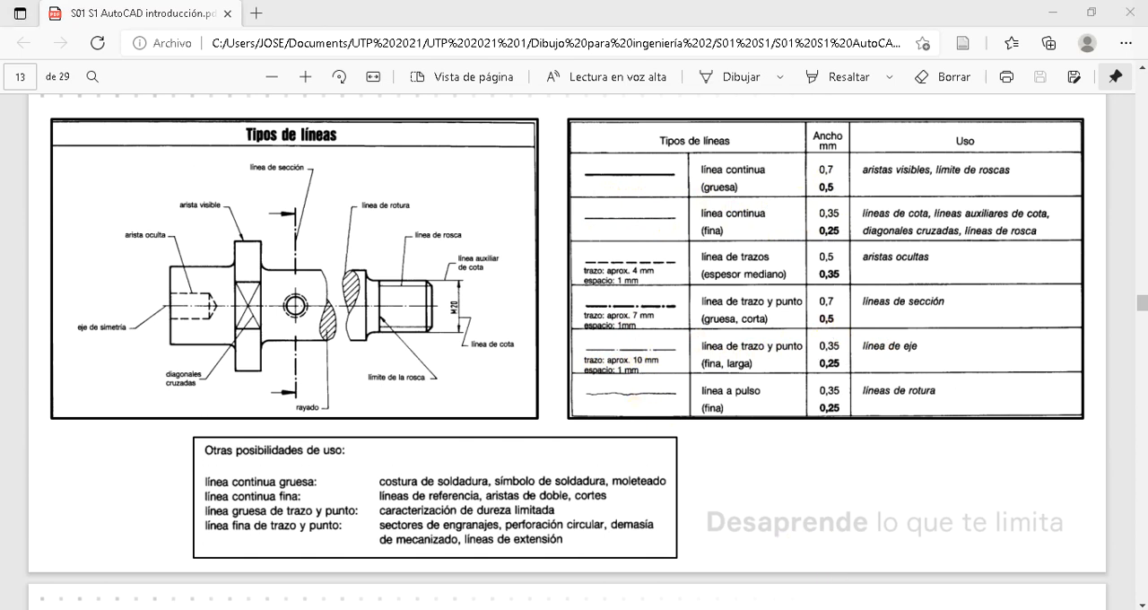
Return to AutoCAD and create a new layer named Línea continua gruesa in the layer properties
key("alt+Tab")
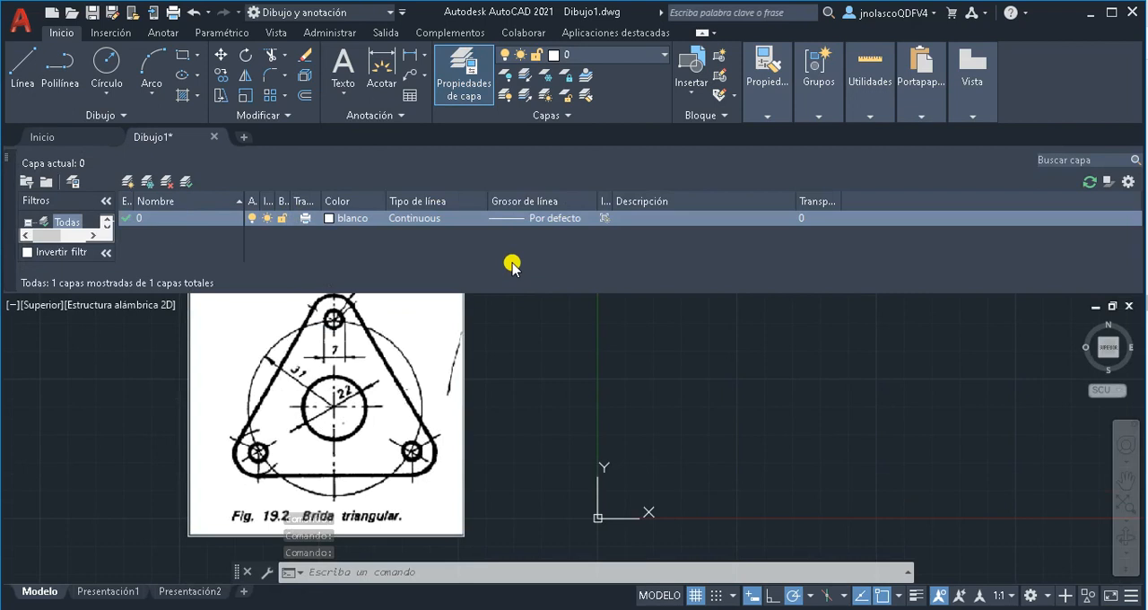
left_click(131, 183)
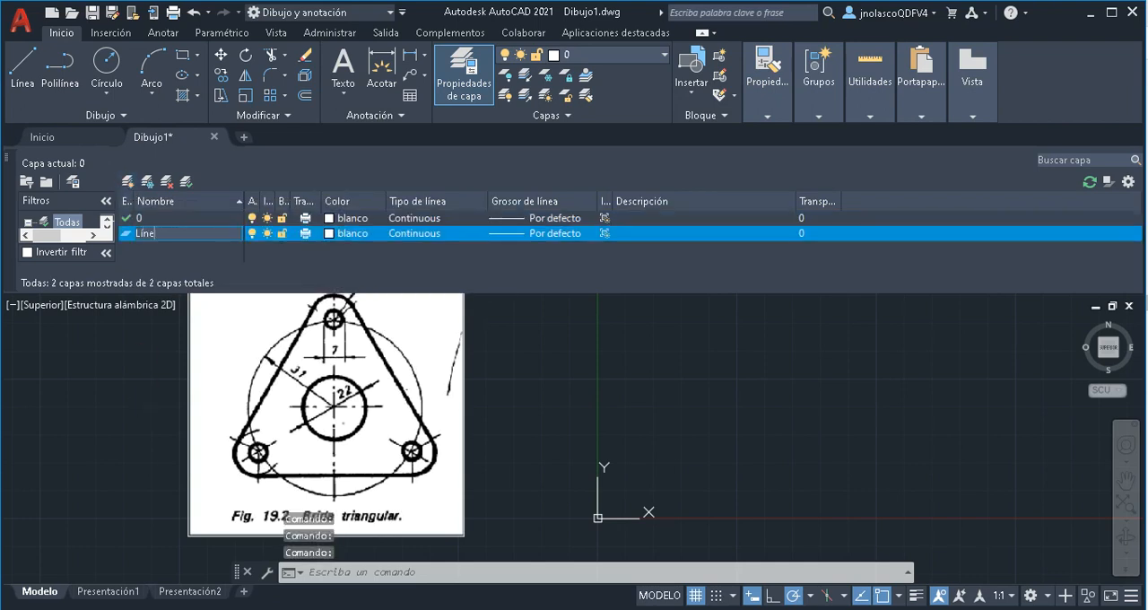
type("Línea continua grues")
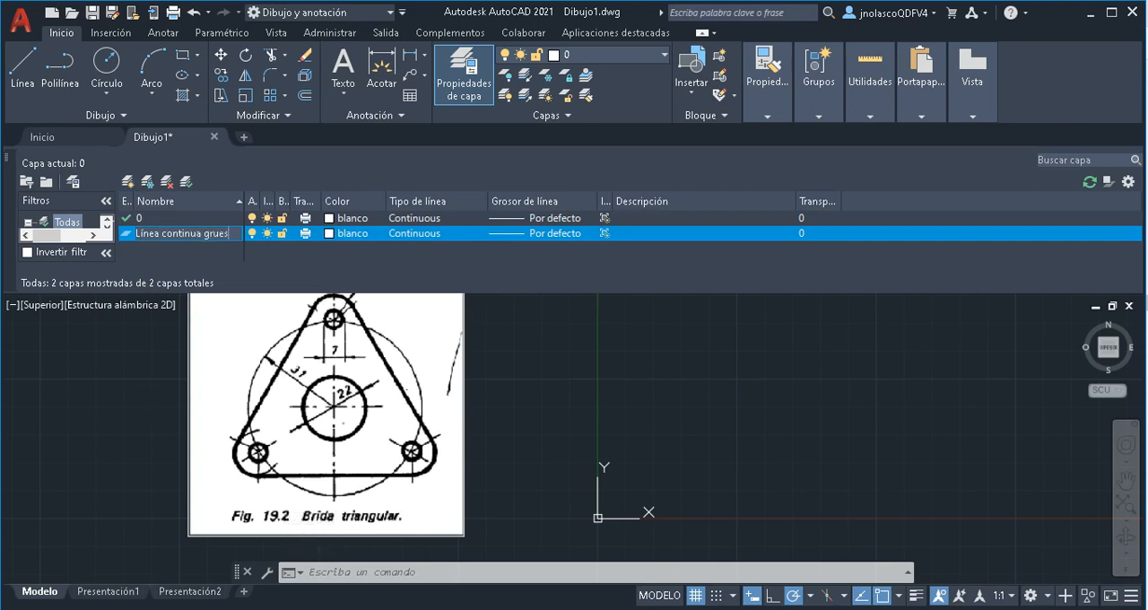
type("a")
Set the colour of the Línea continua gruesa layer to green, index colour 3
left_click(343, 233)
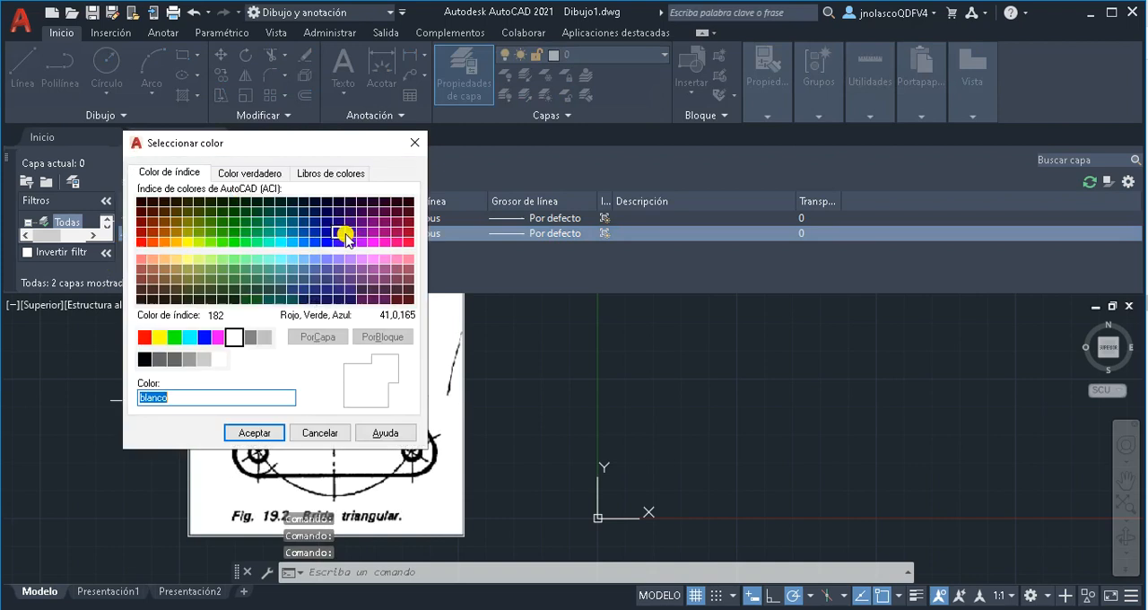
left_click(174, 336)
left_click(255, 433)
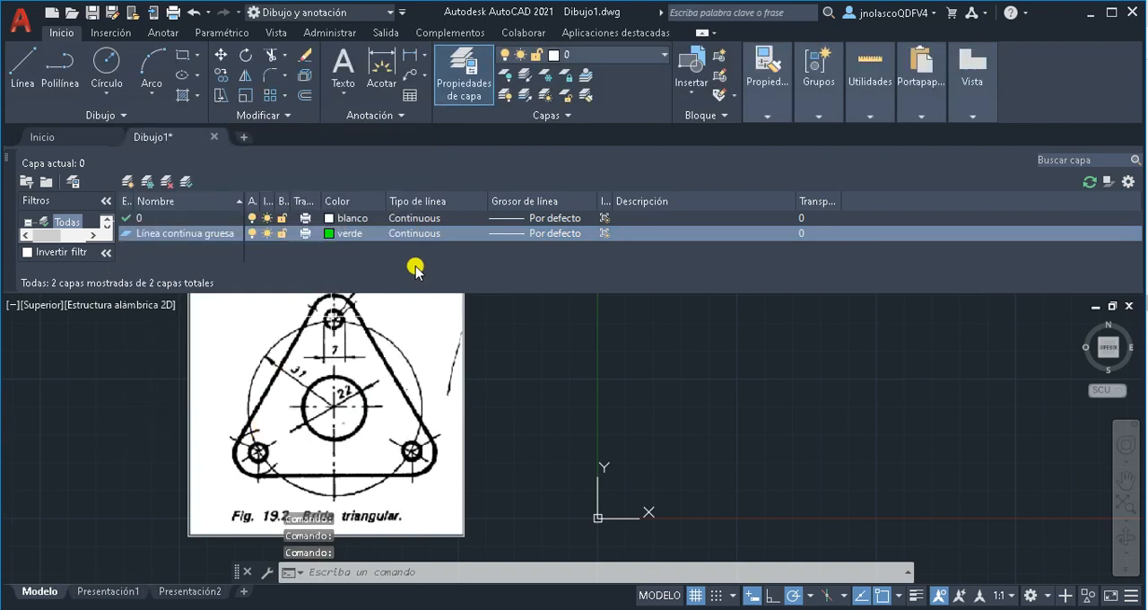
Set the lineweight of the Línea continua gruesa layer to 0.70 mm
left_click(505, 234)
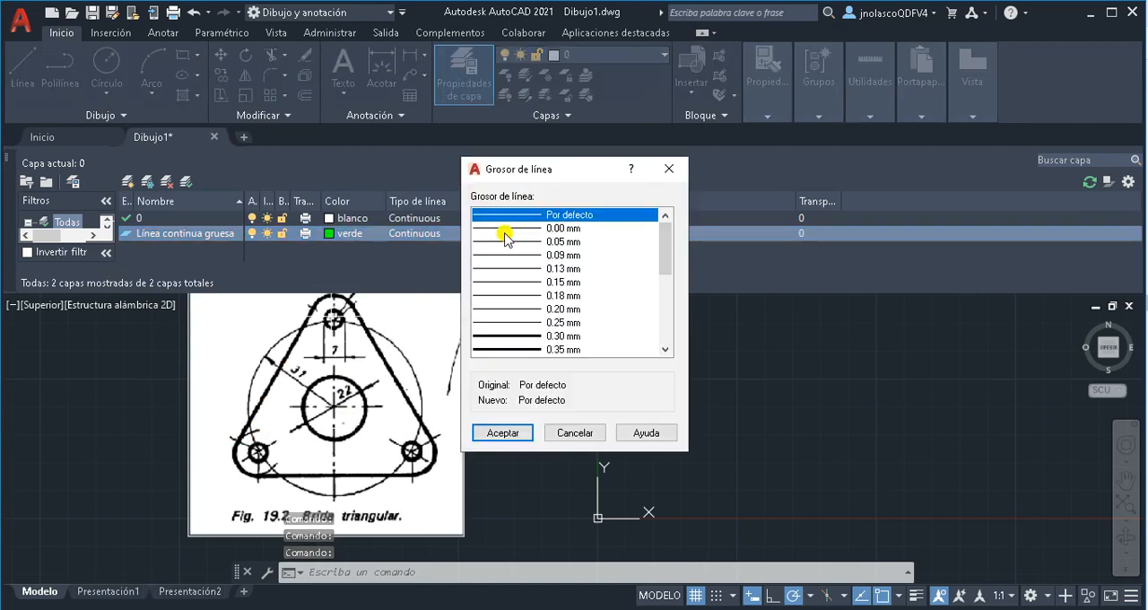
scroll(670, 263, "down", 2)
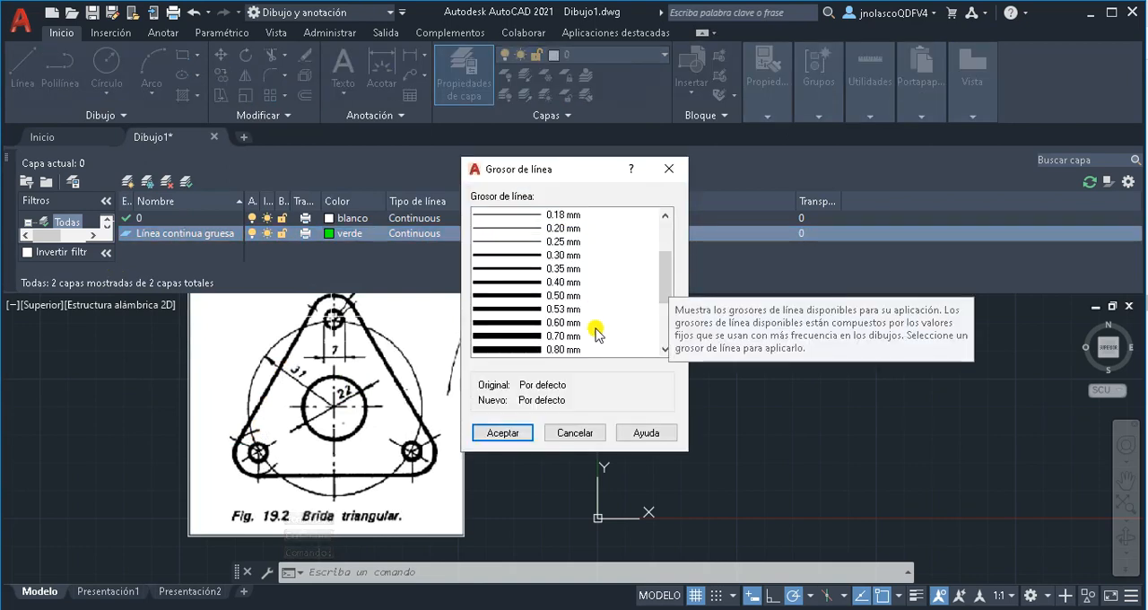
left_click(571, 337)
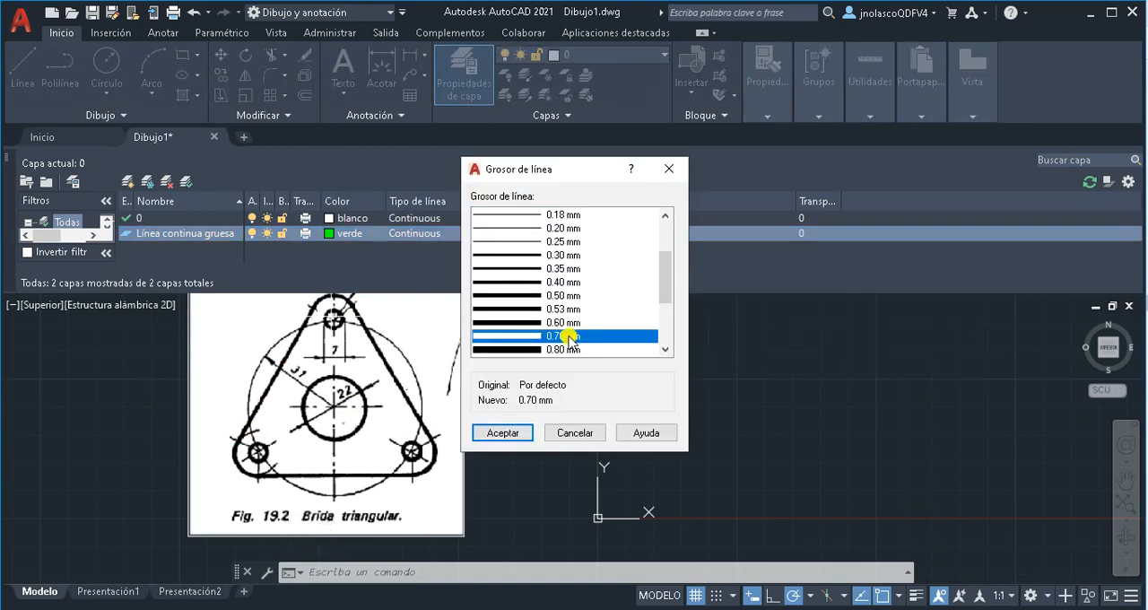
left_click(502, 433)
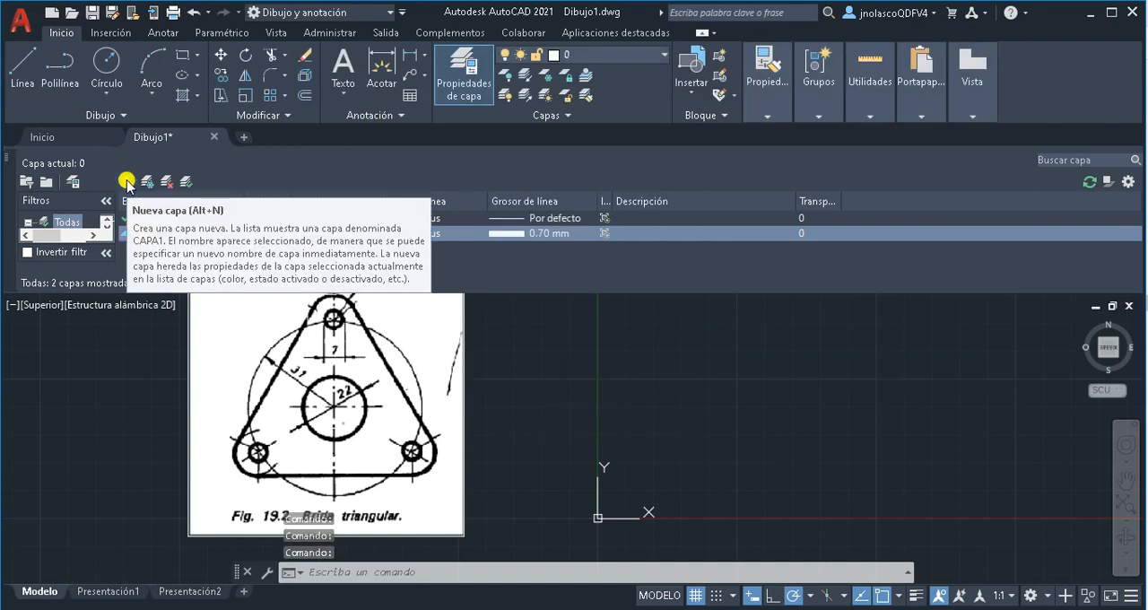
Create a new layer named Línea continua fina and set its colour to yellow, index colour 2
left_click(127, 183)
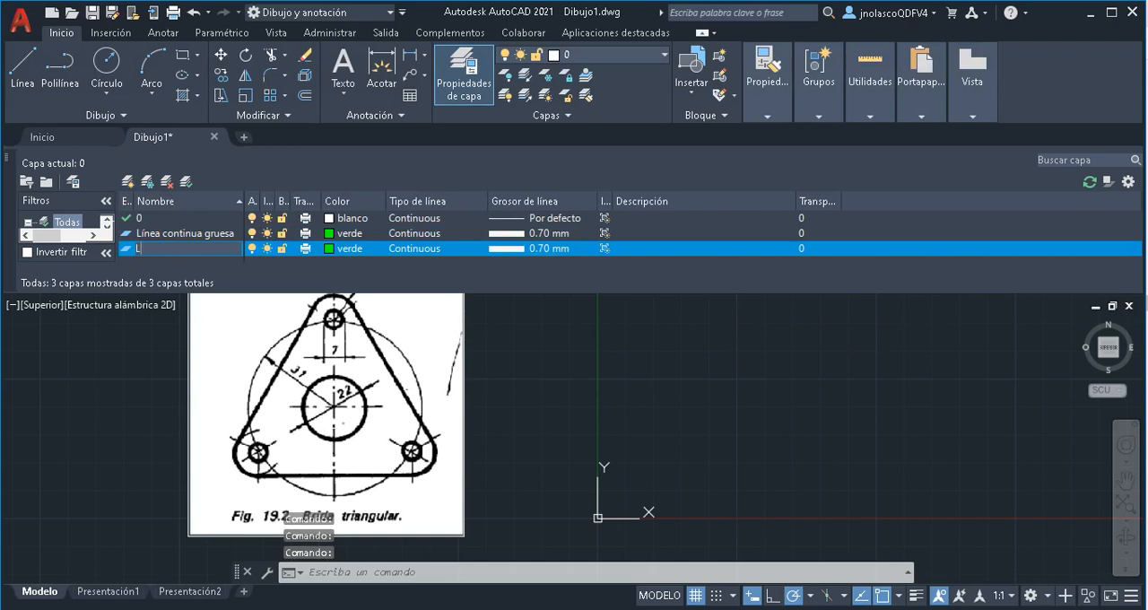
type("Línea continua fina")
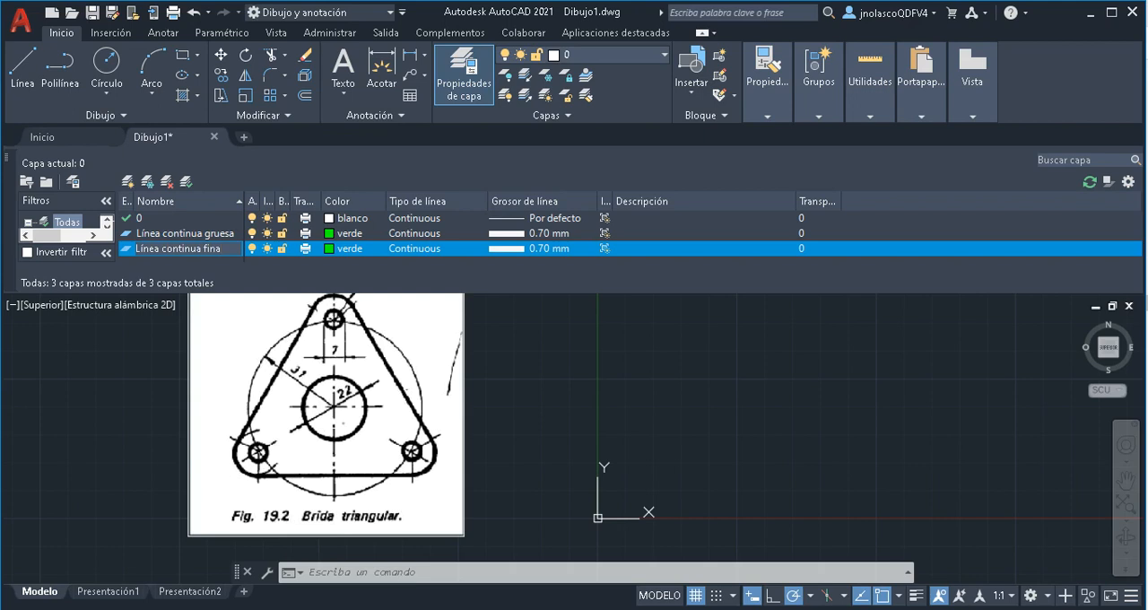
left_click(346, 255)
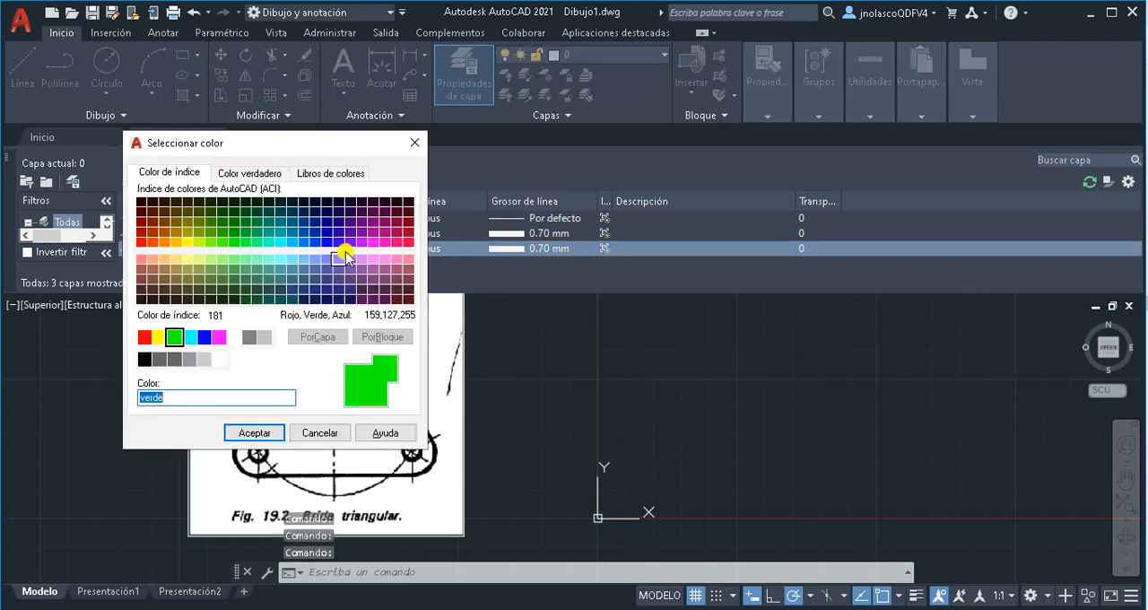
left_click(158, 339)
left_click(252, 433)
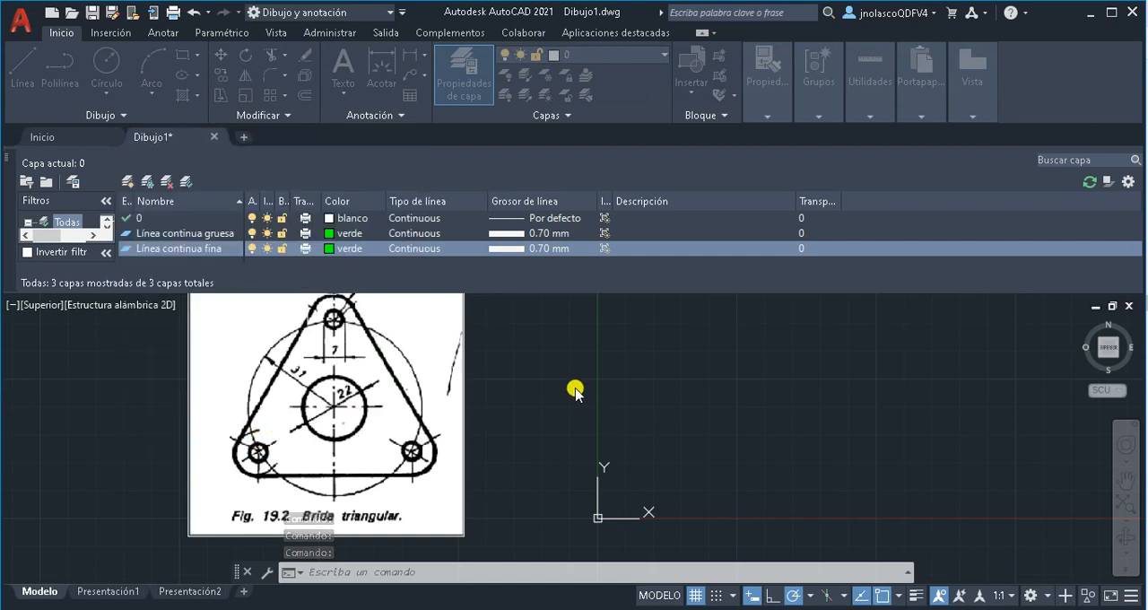
Set the lineweight of the Línea continua fina layer to 0.35 mm
left_click(544, 250)
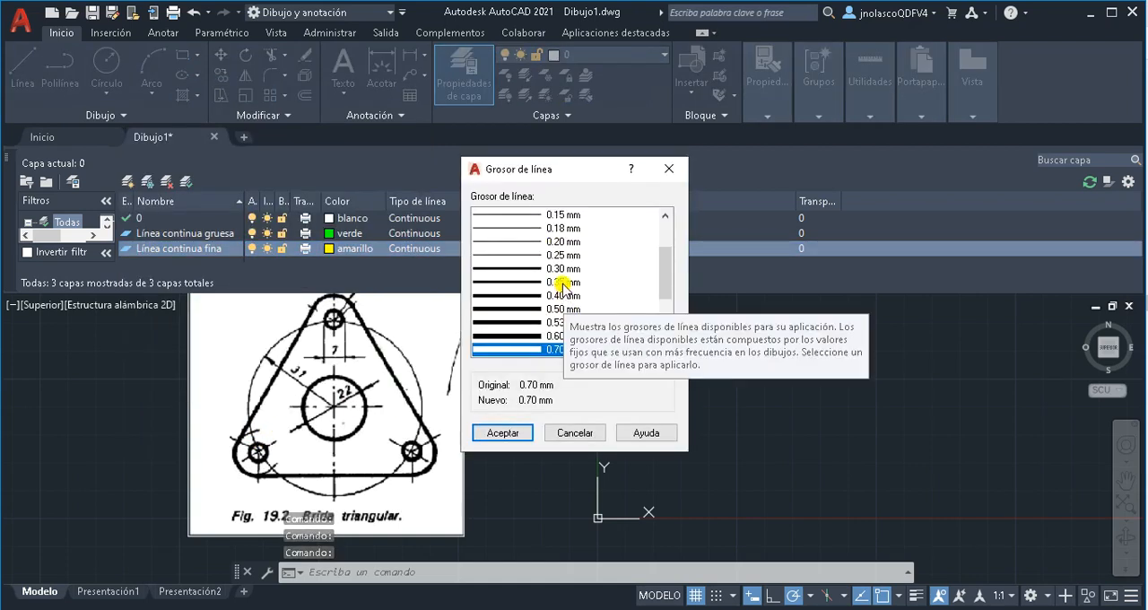
left_click(562, 283)
left_click(504, 433)
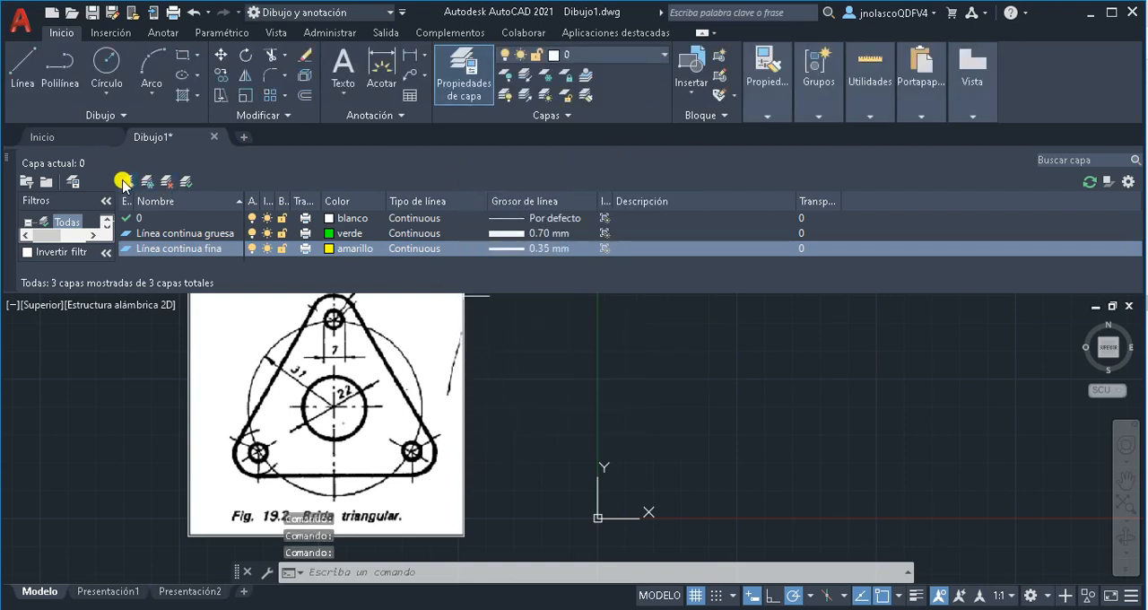
Create a new layer named Línea de trazo y punto and set its colour to red
left_click(128, 181)
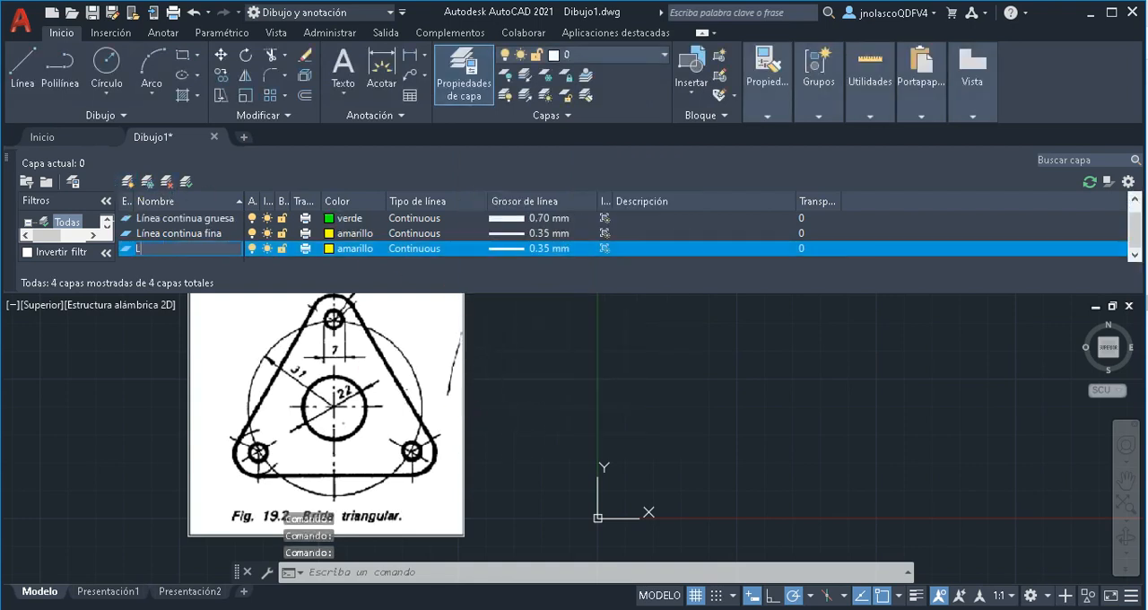
type("Línea de ")
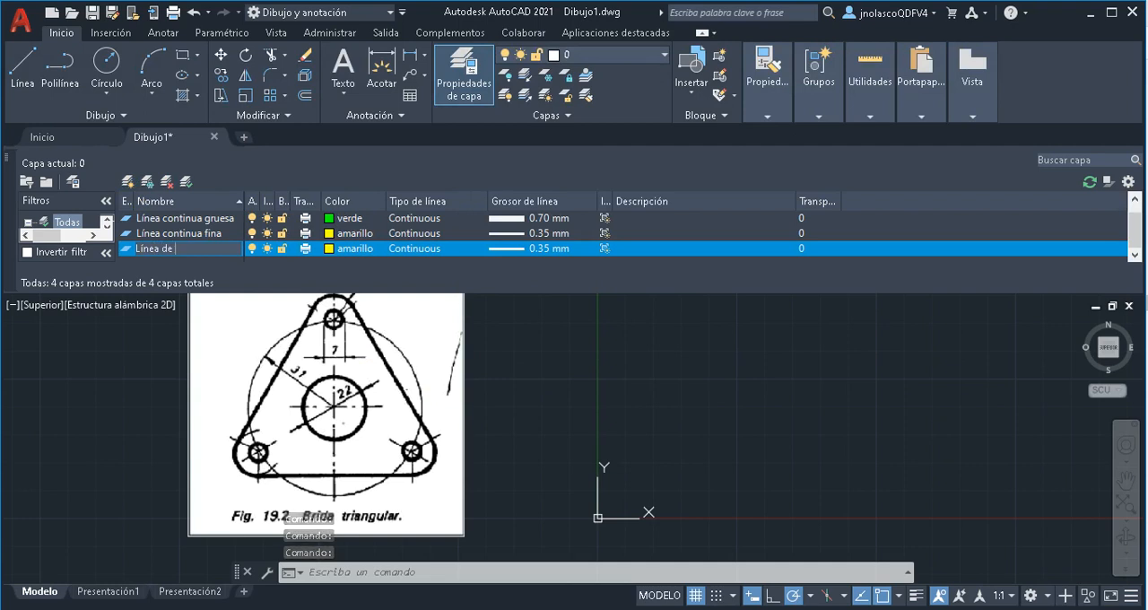
type("trazo y punto")
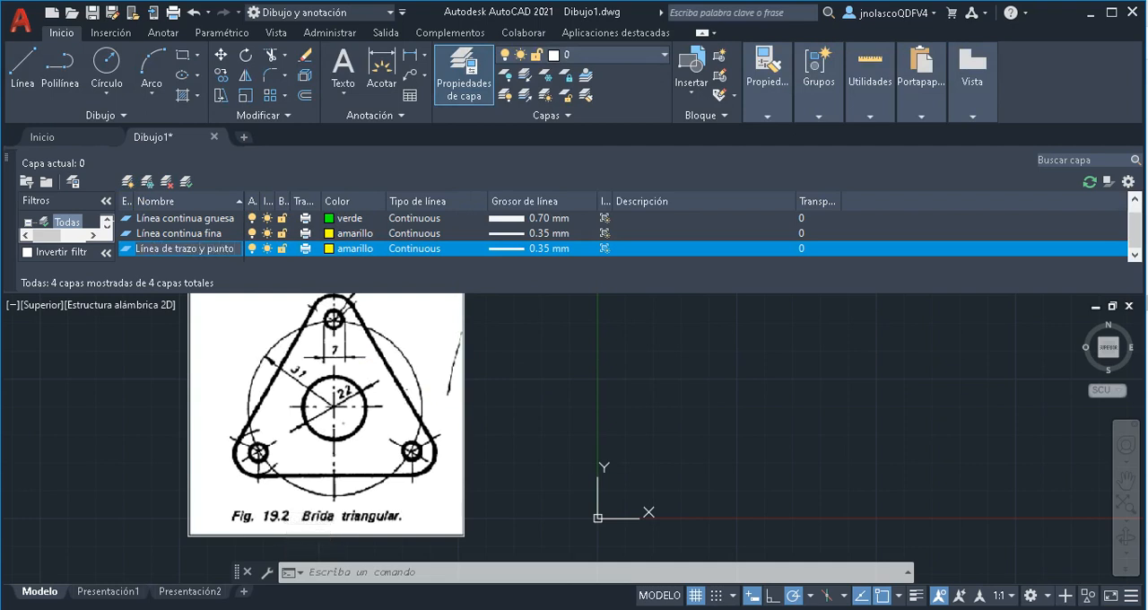
left_click(347, 248)
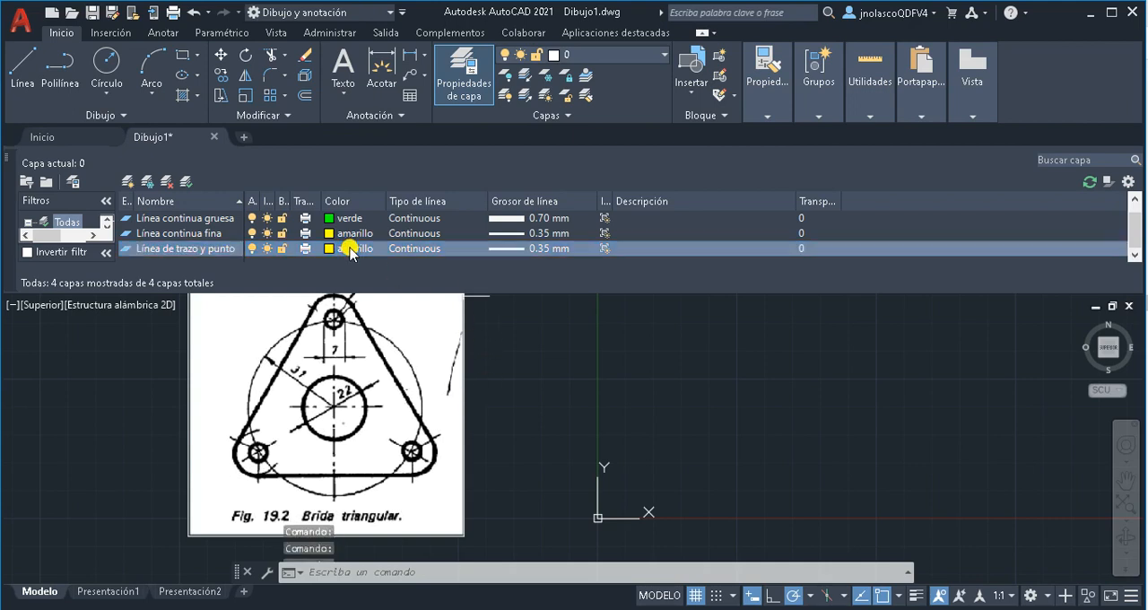
left_click(144, 337)
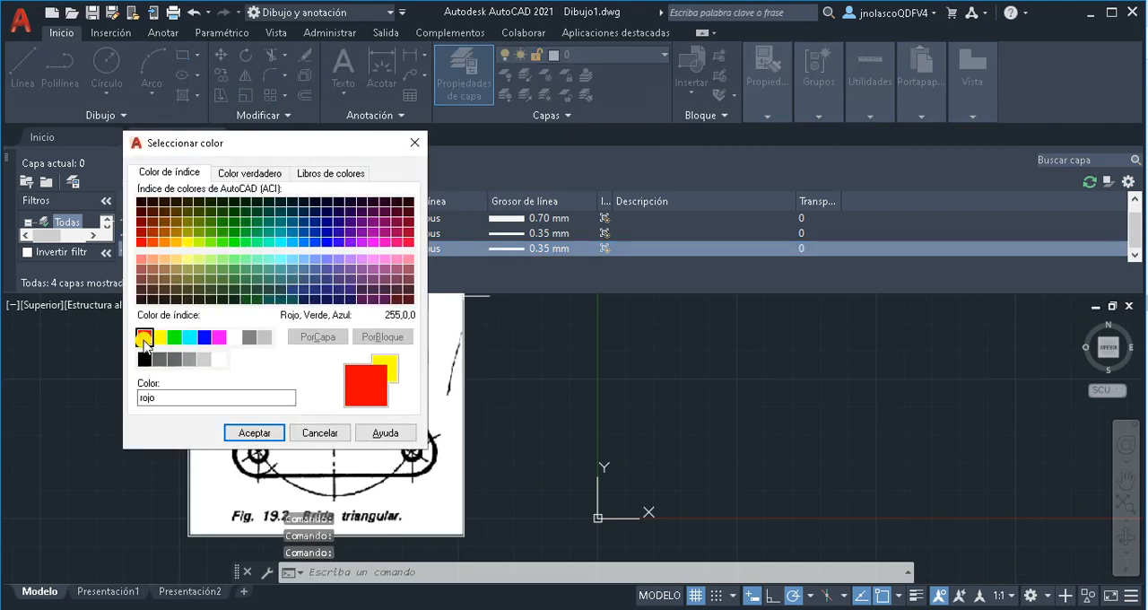
left_click(235, 434)
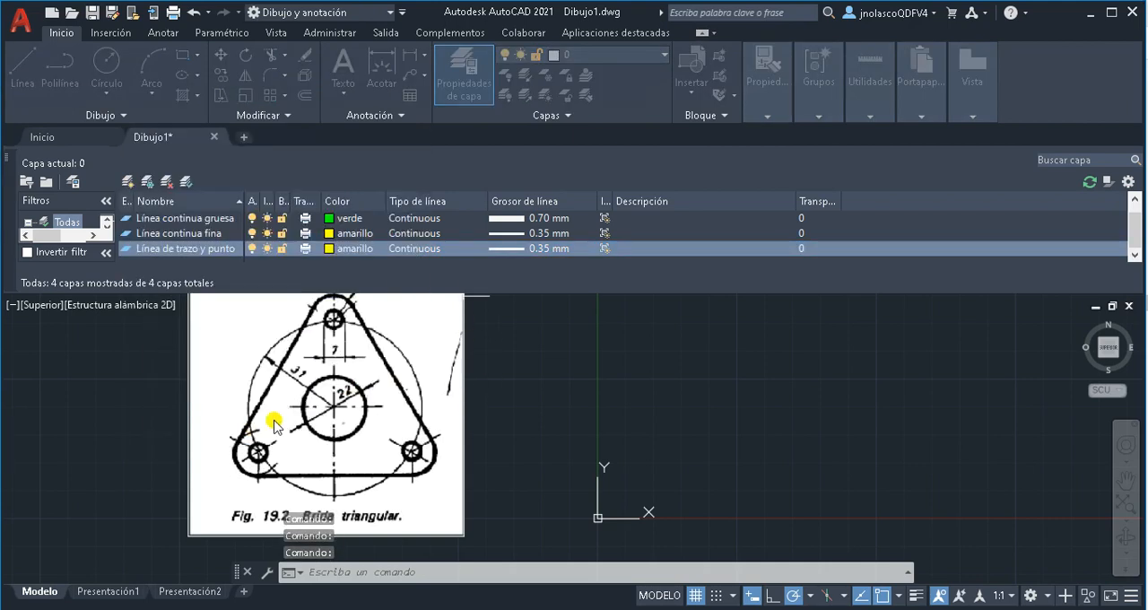
Load the ACAD_ISO04W100 long-dash dot linetype and assign it to the Línea de trazo y punto layer
left_click(438, 249)
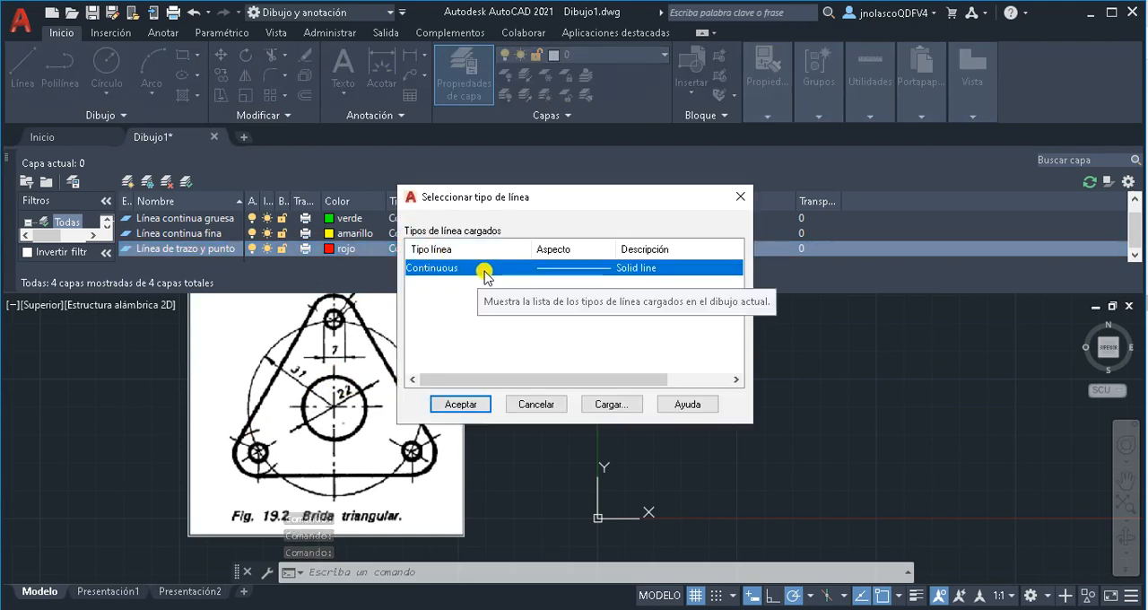
left_click(623, 404)
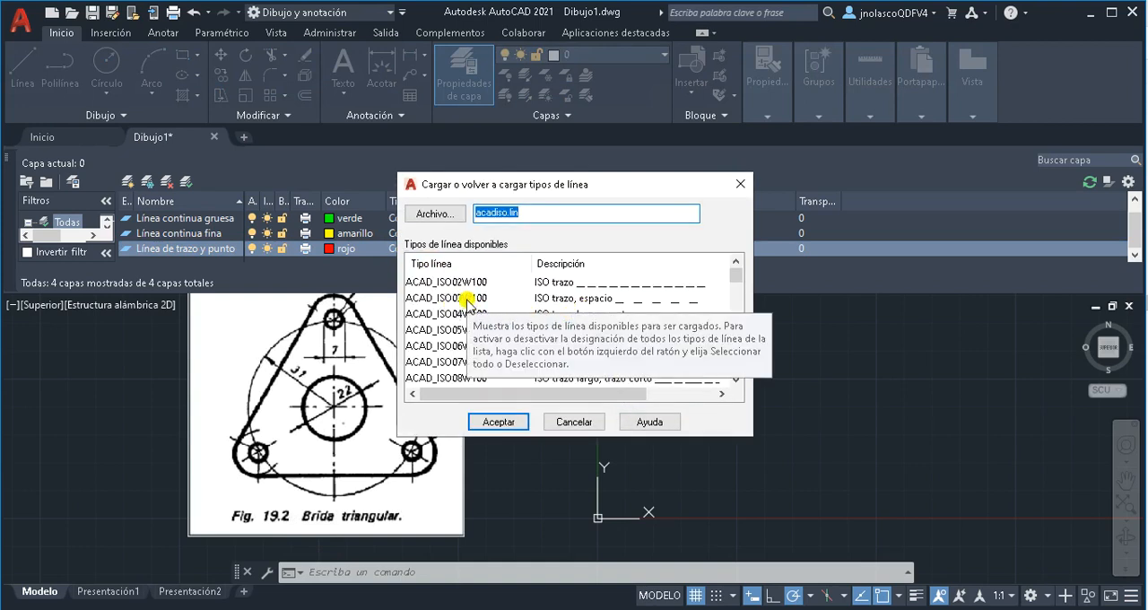
left_click(436, 316)
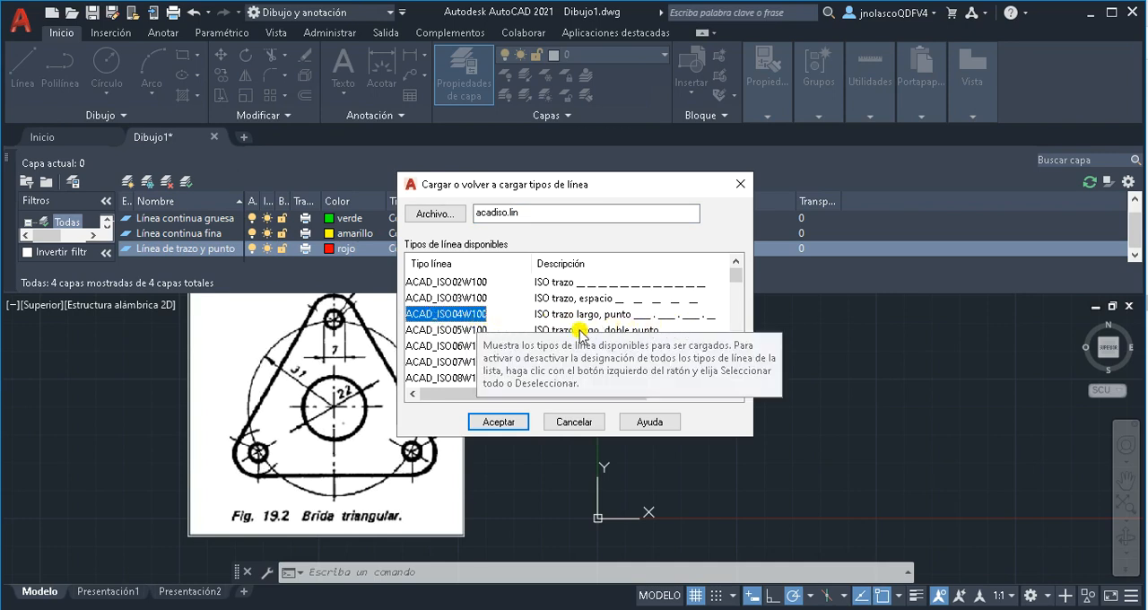
left_click(507, 425)
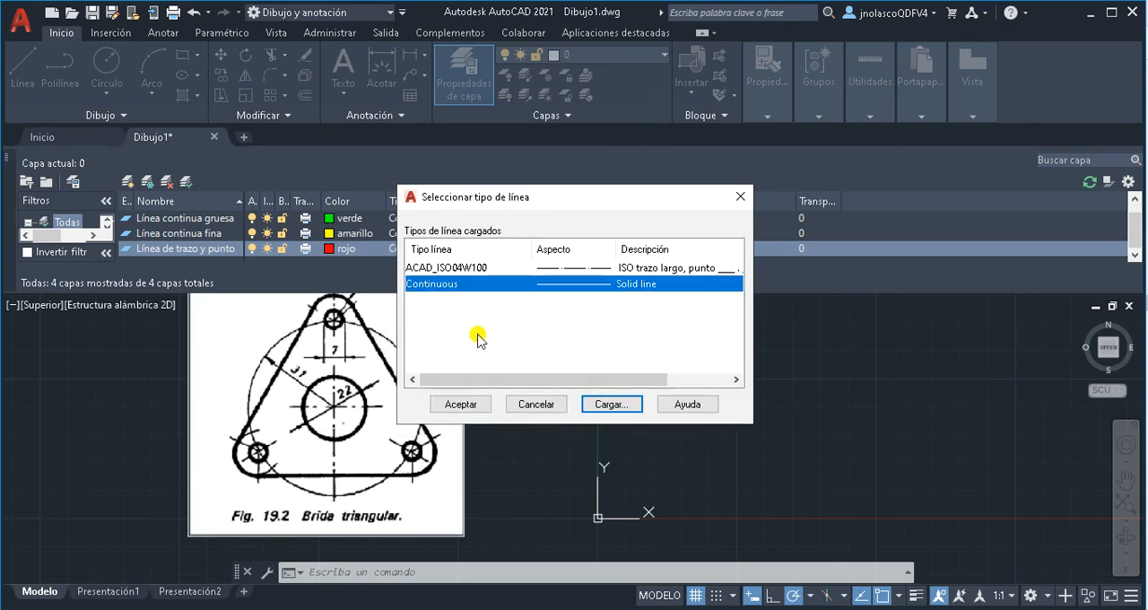
left_click(469, 268)
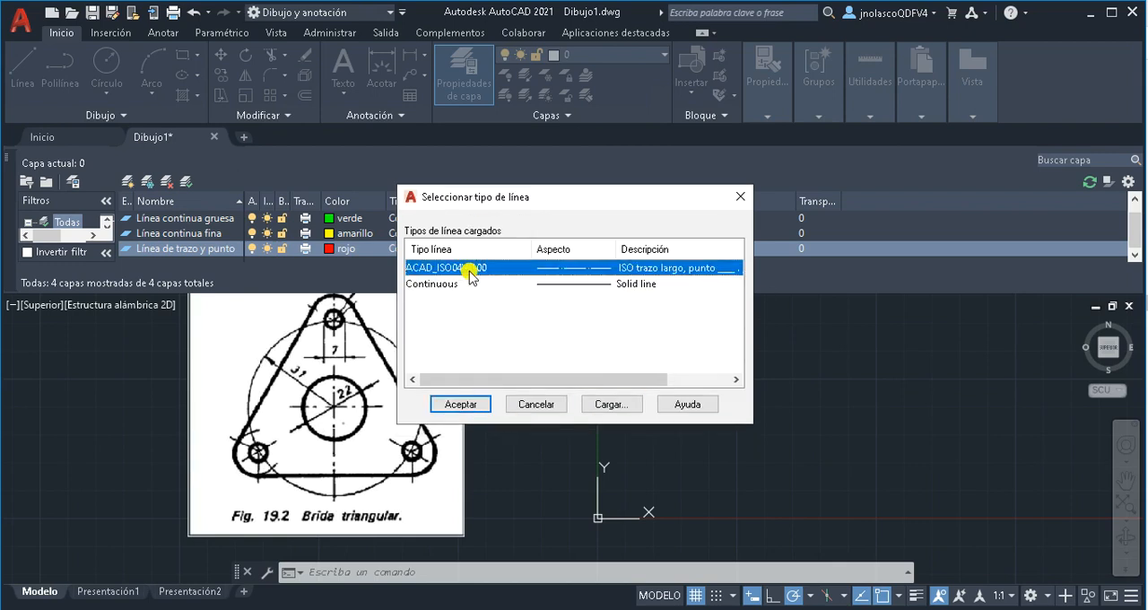
left_click(460, 404)
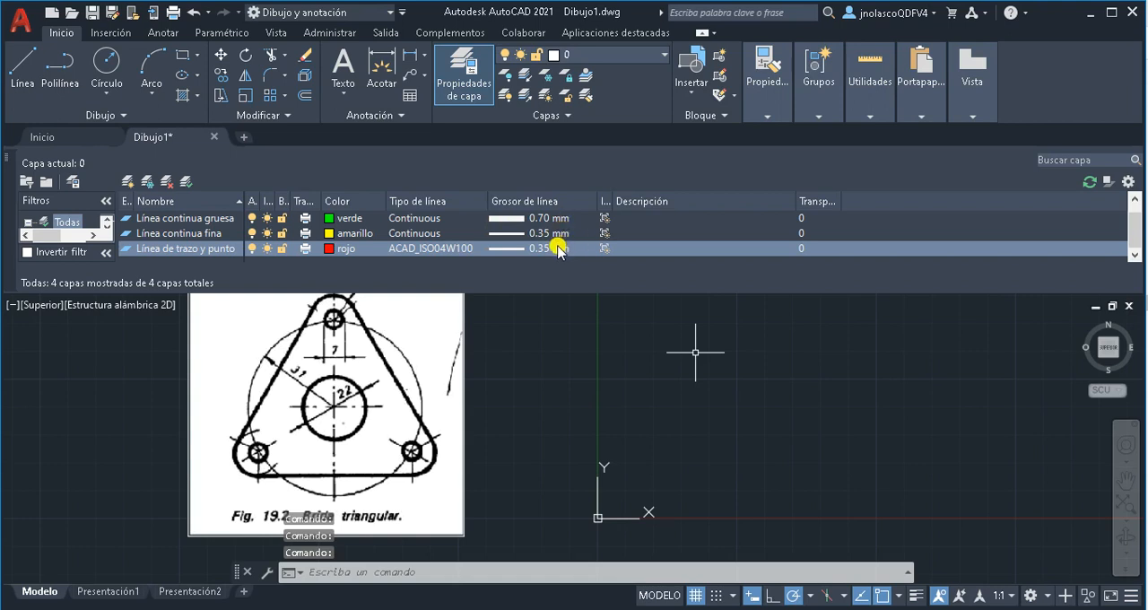
Switch to the course PDF to review the uses listed in the Tipos de líneas table, and return to AutoCAD
key("alt+Tab")
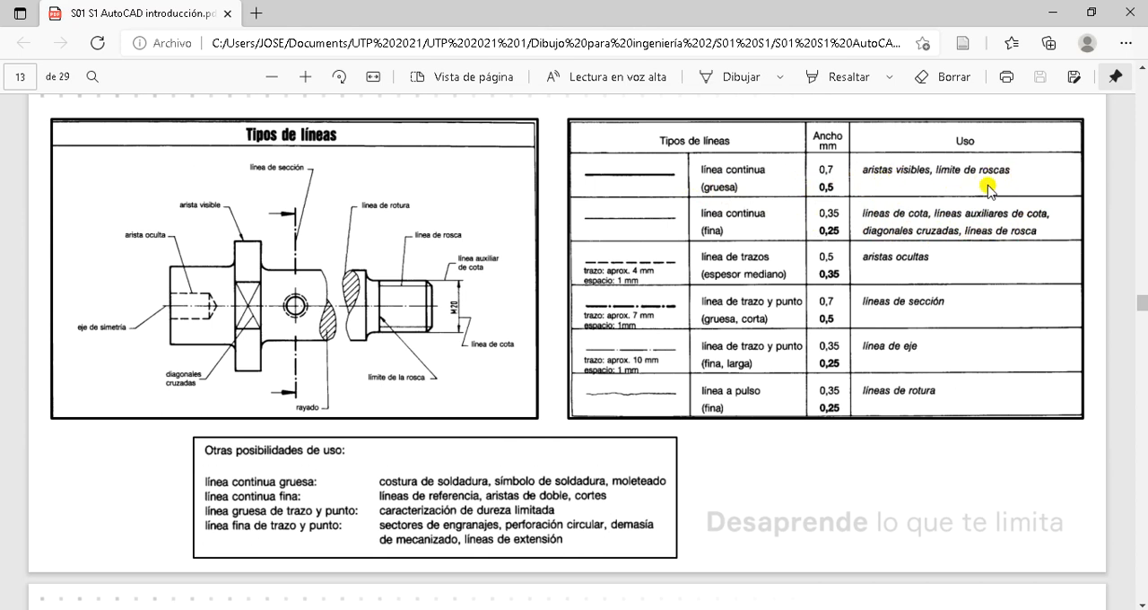
key("alt+Tab")
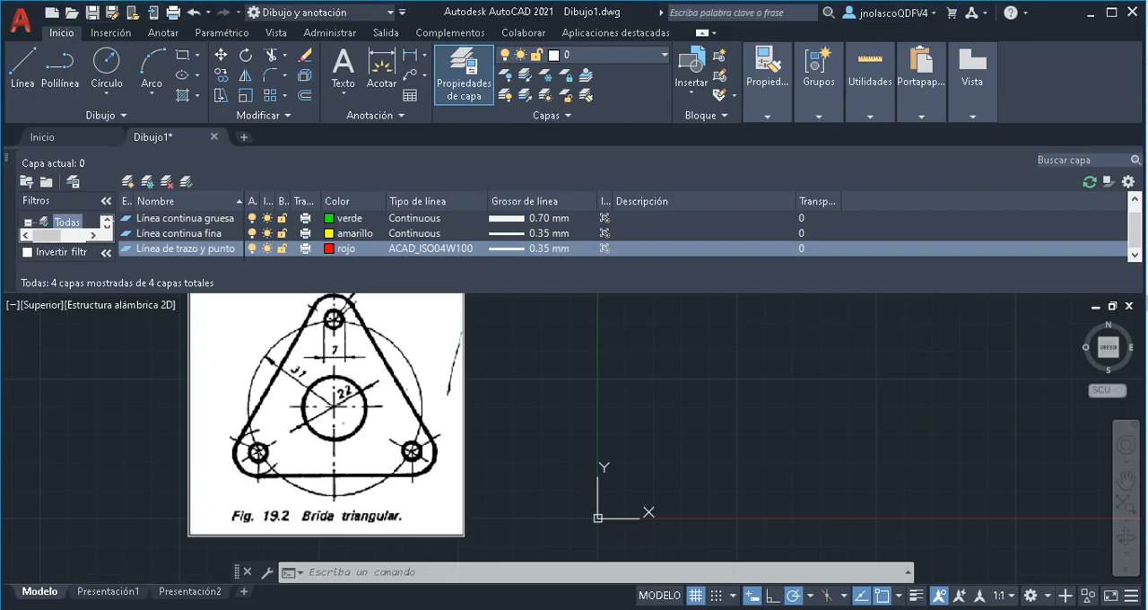
Make Línea continua gruesa the current layer and close the layer properties manager
left_click(186, 219)
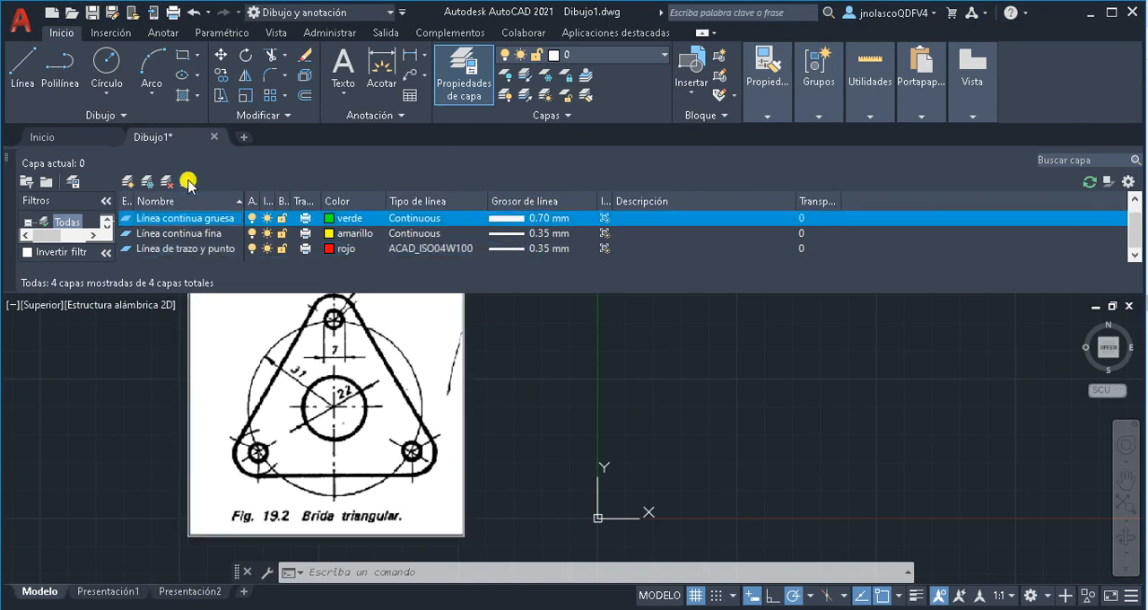
left_click(187, 184)
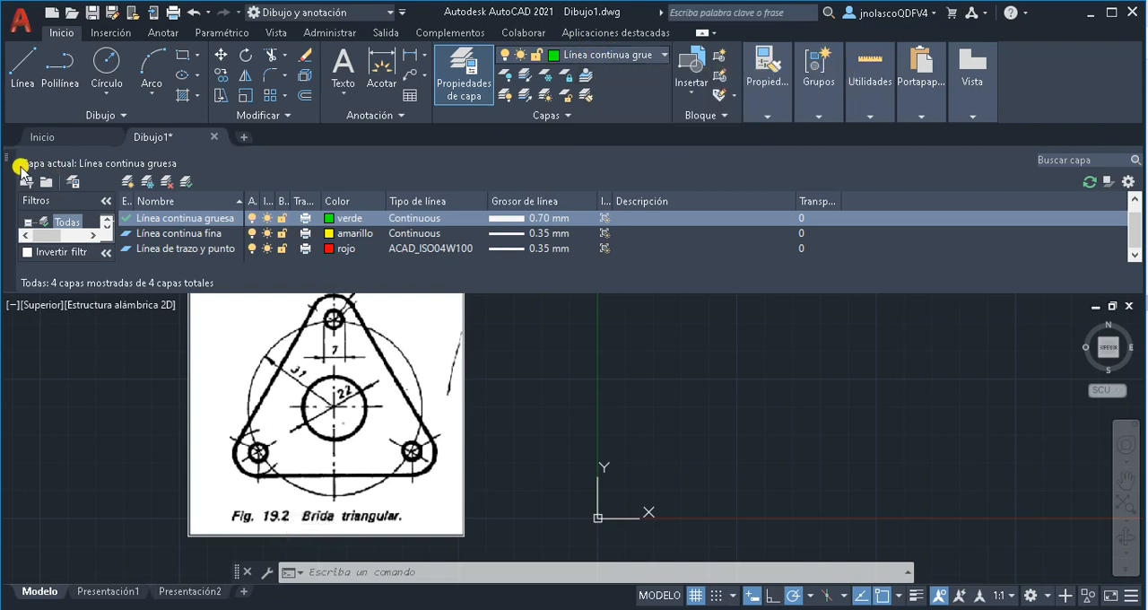
left_click(9, 162)
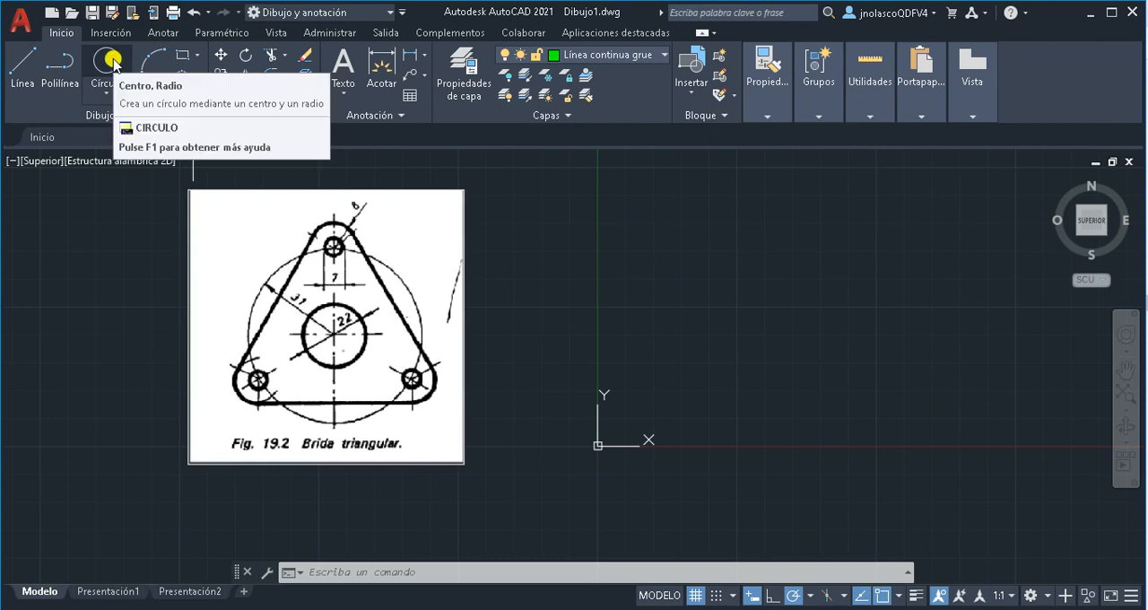
Draw a circle centred at the origin (0,0) with a diameter of 22
left_click(106, 93)
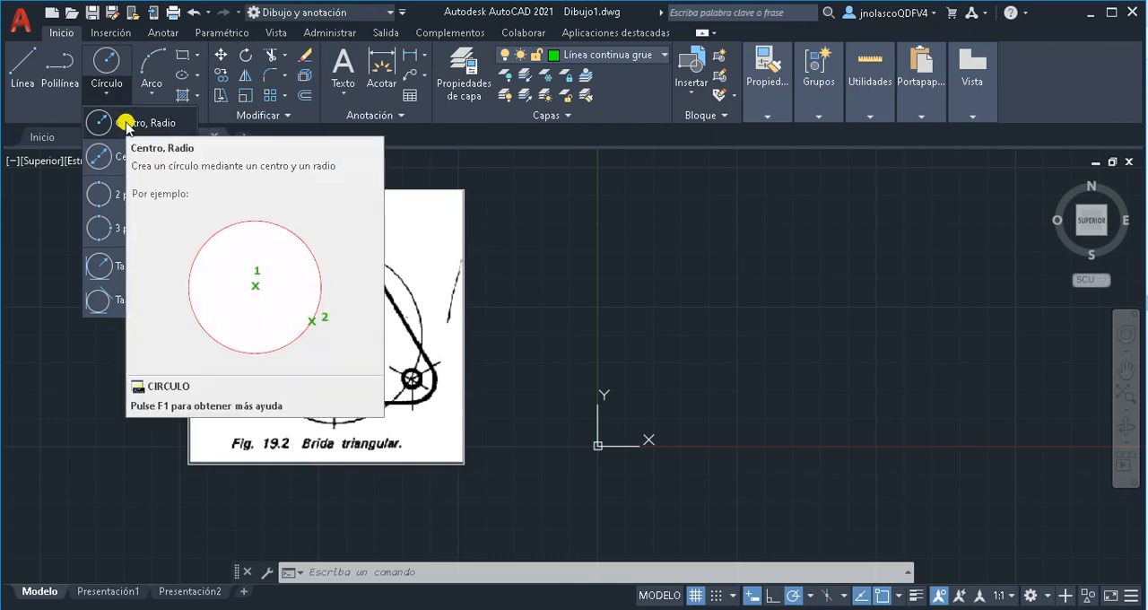
left_click(126, 124)
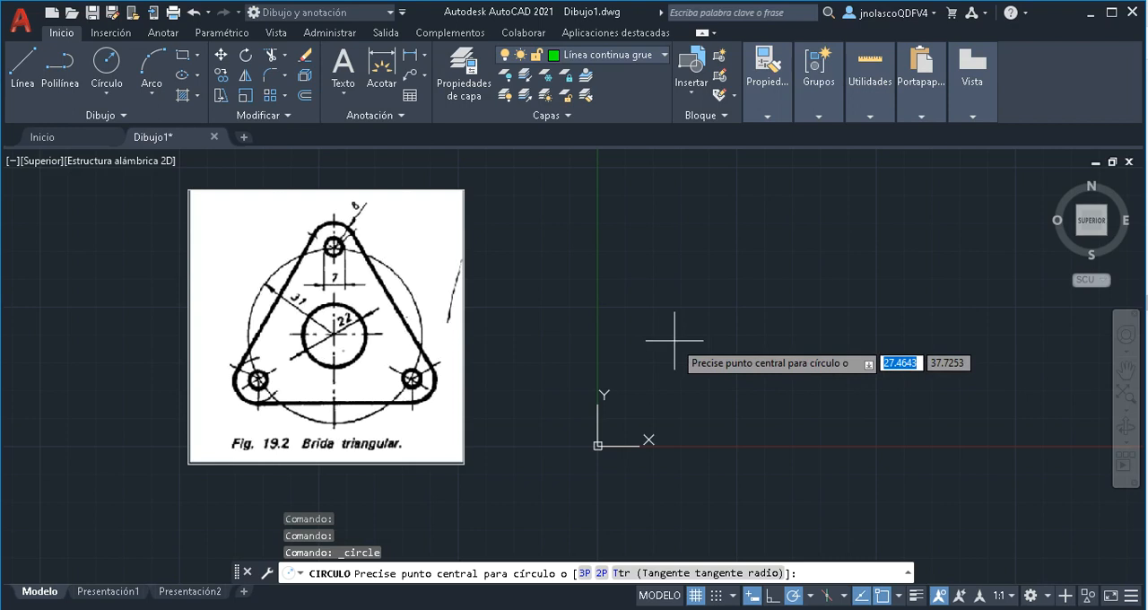
type("0")
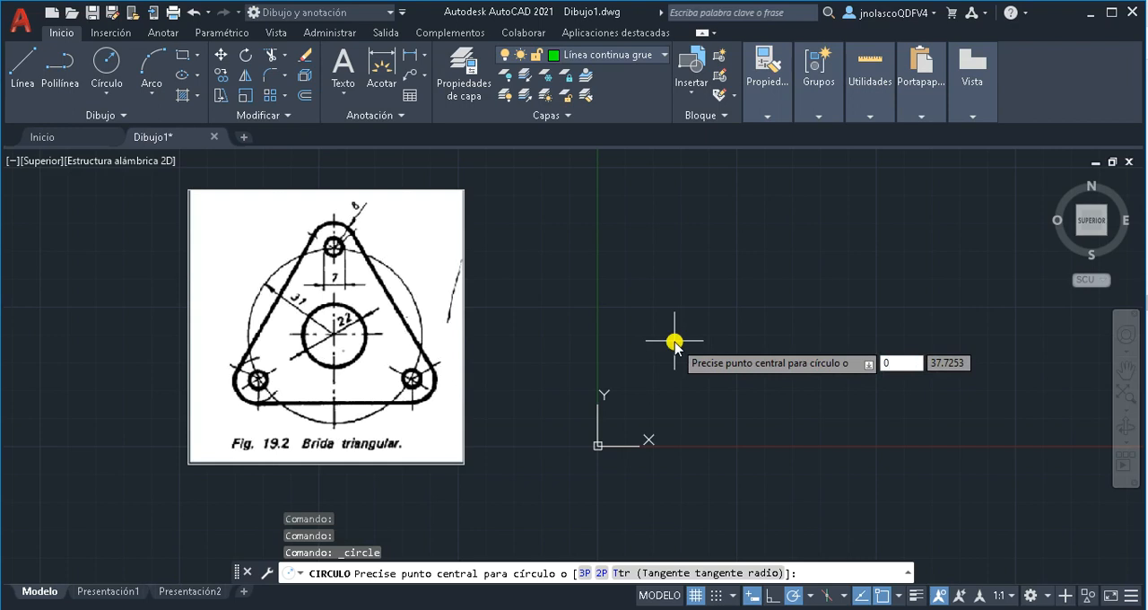
key("Tab")
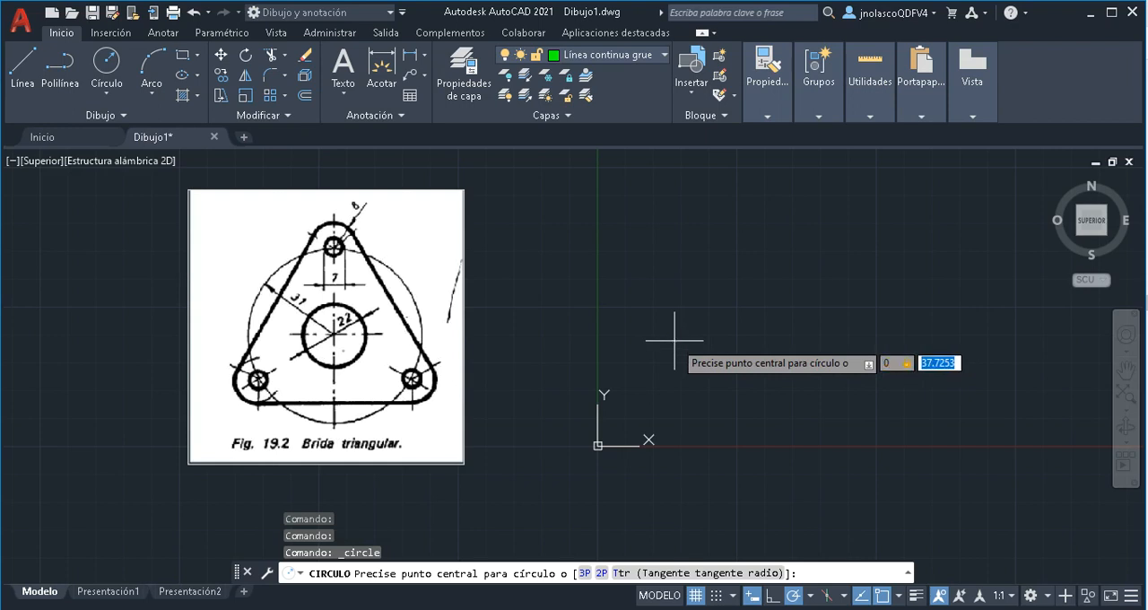
type("0")
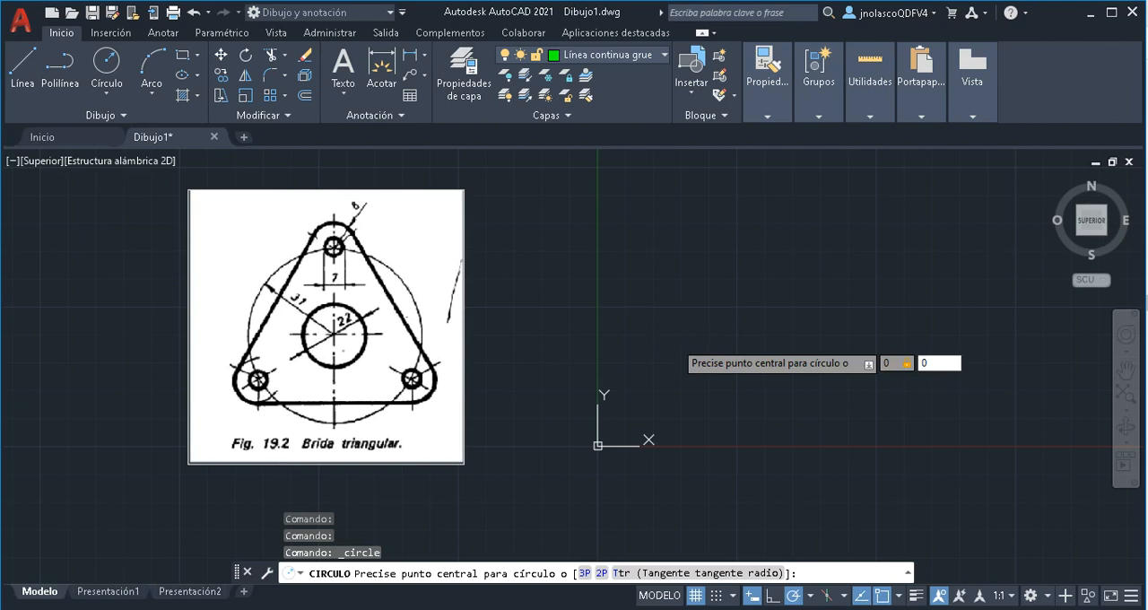
key("Return")
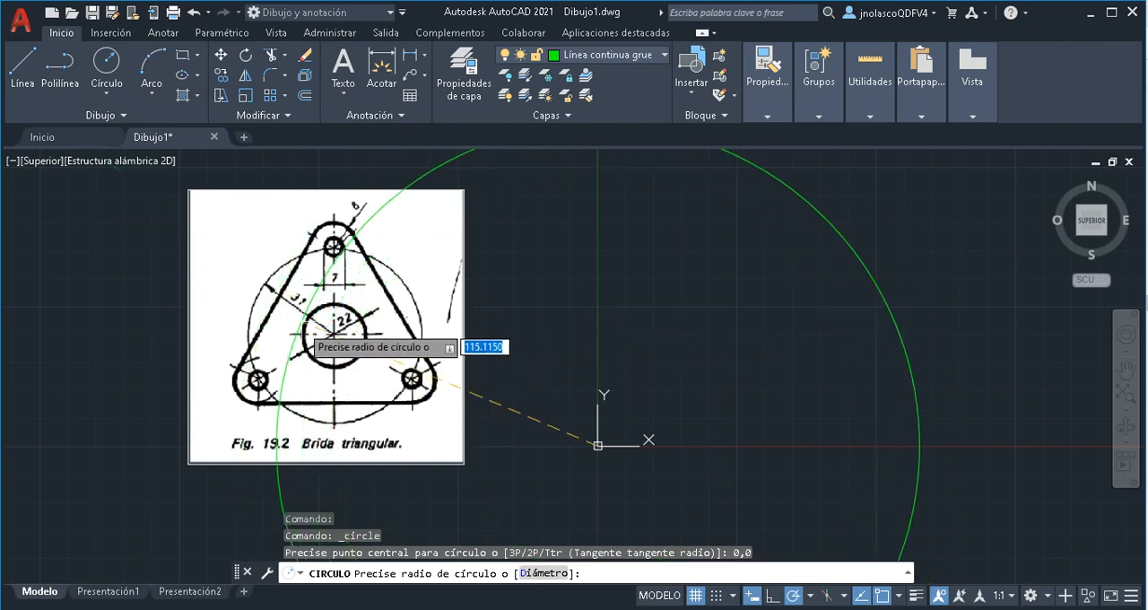
right_click(683, 369)
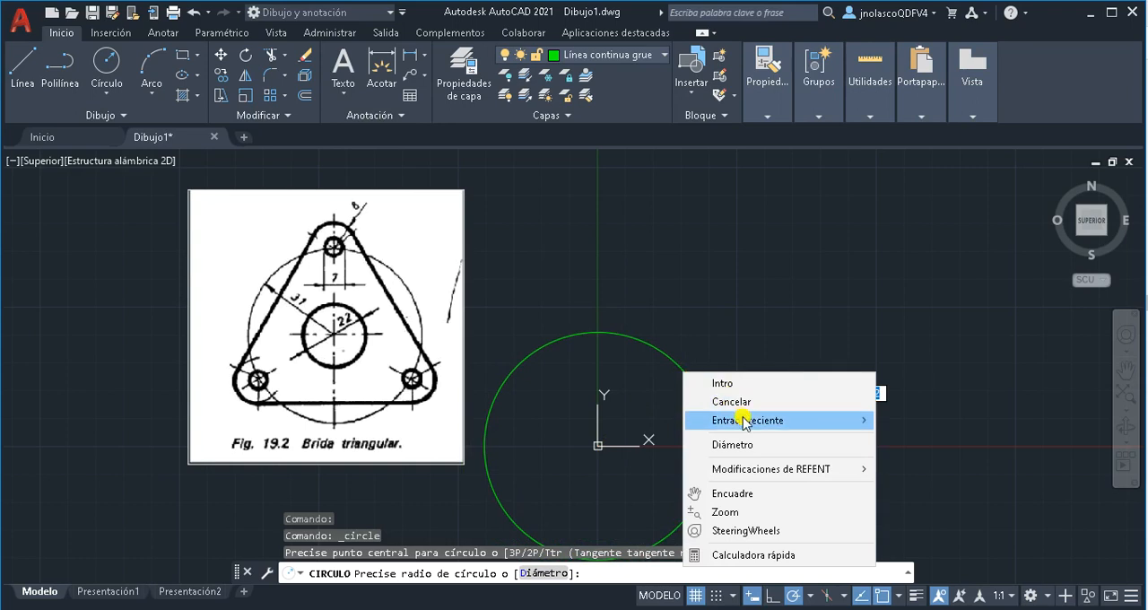
left_click(728, 443)
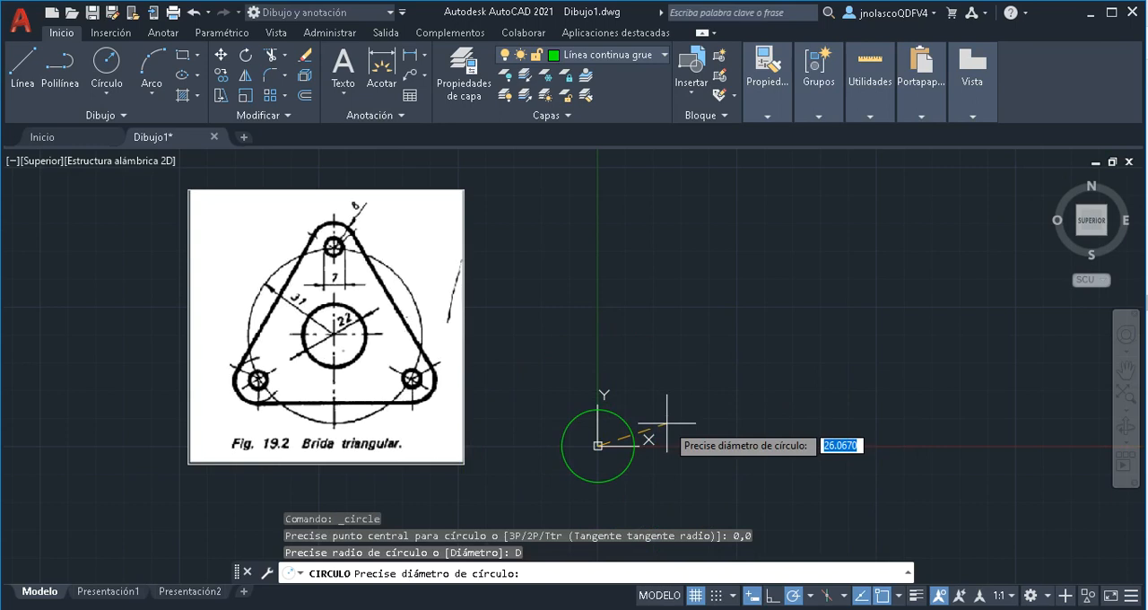
type("22")
key("Return")
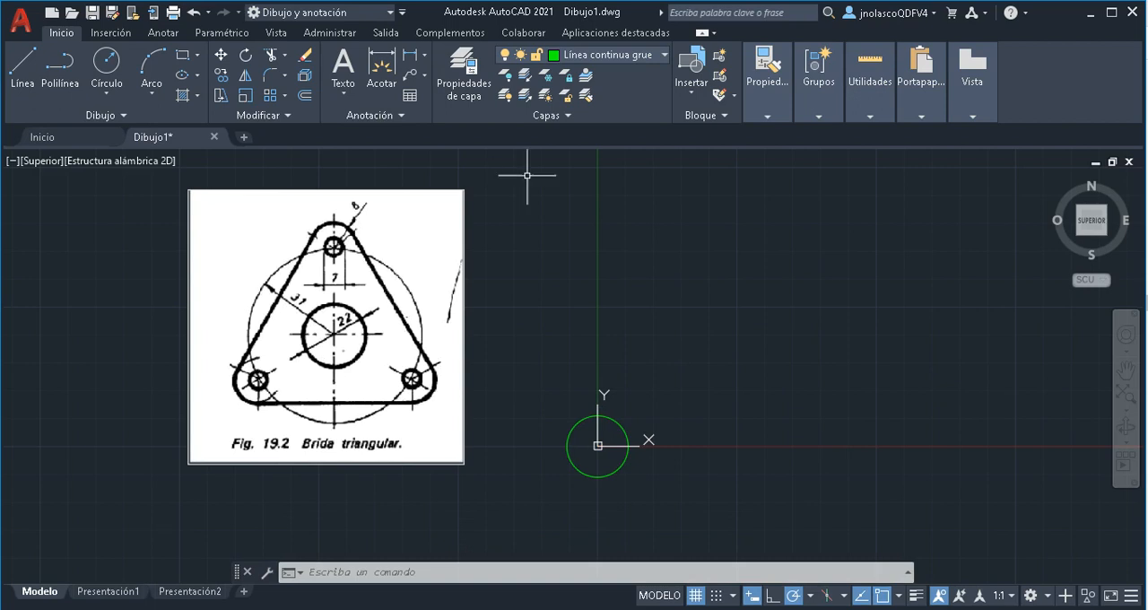
Make Línea continua fina the current layer
left_click(664, 57)
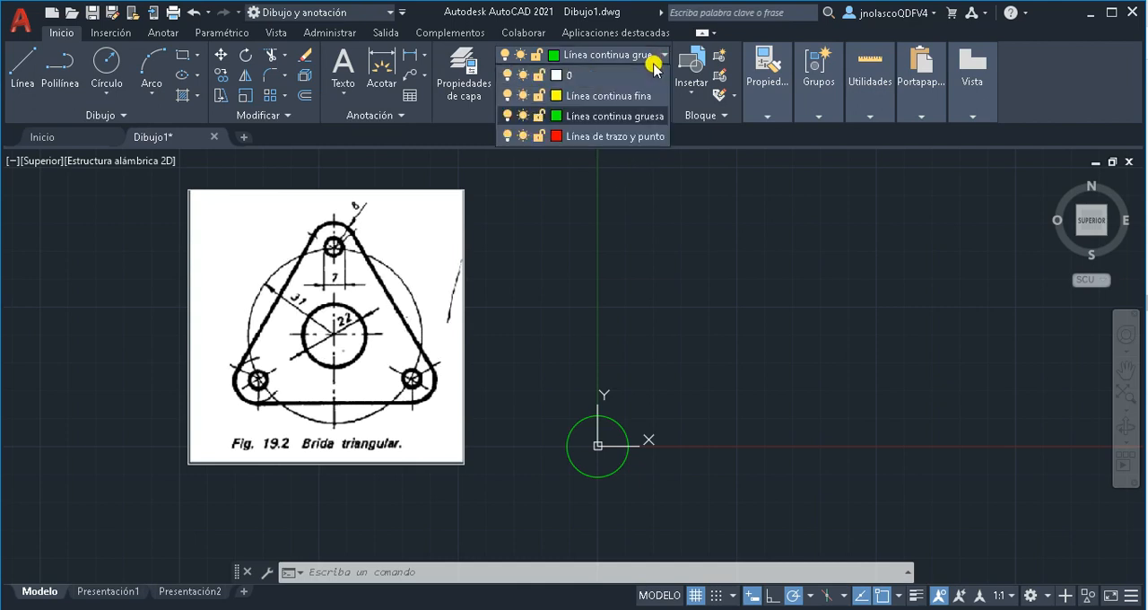
left_click(633, 97)
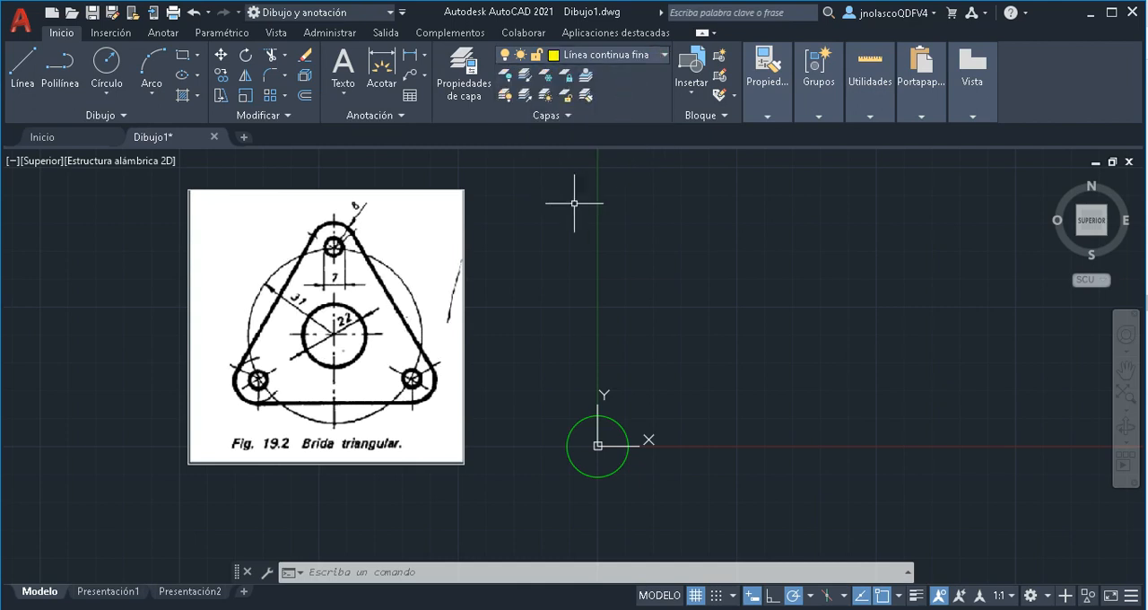
Check the enabled 2D object snap modes and toggle object snap off and on without drawing a circle
left_click(108, 70)
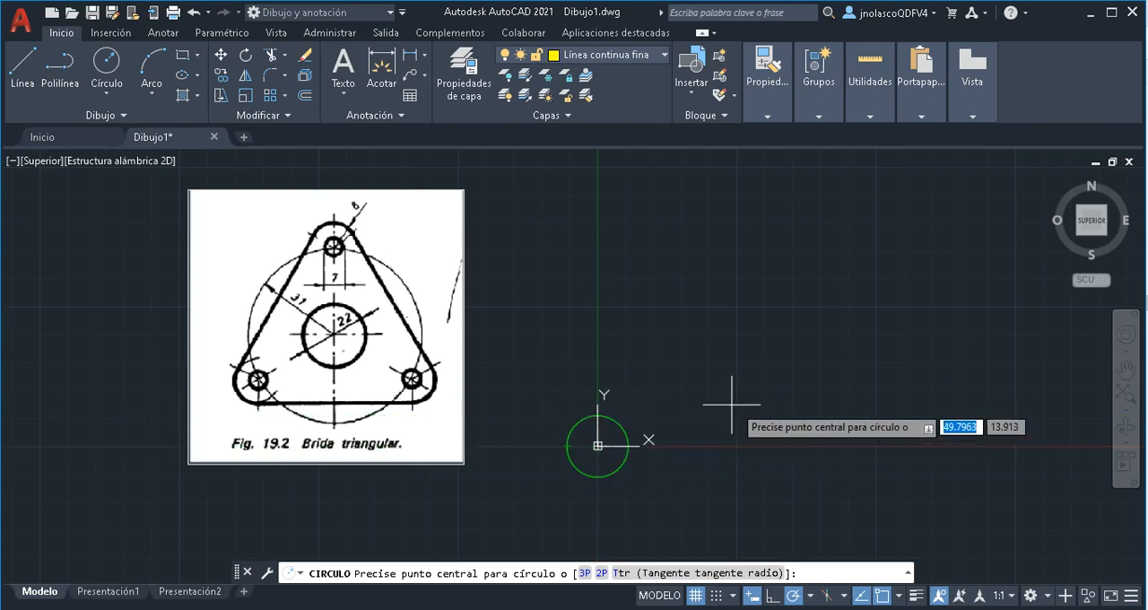
left_click(898, 598)
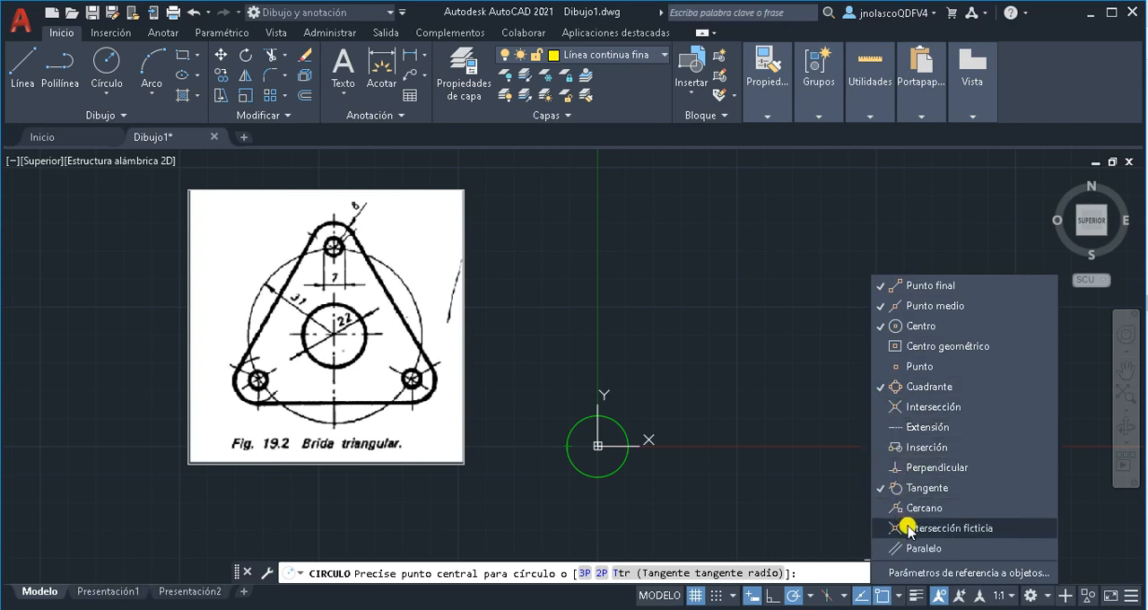
left_click(834, 489)
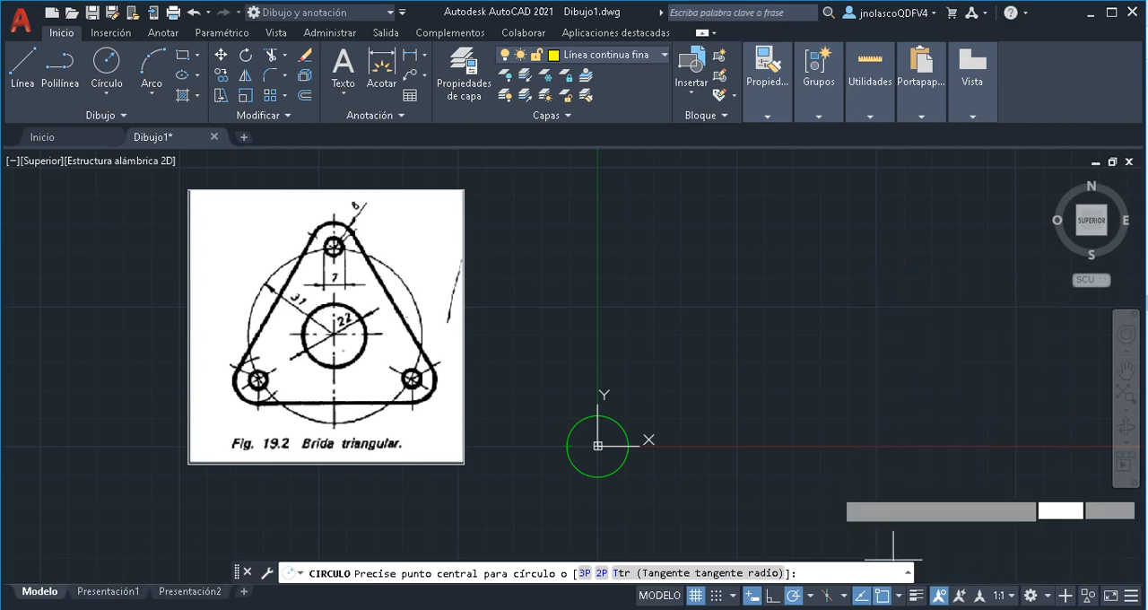
left_click(880, 595)
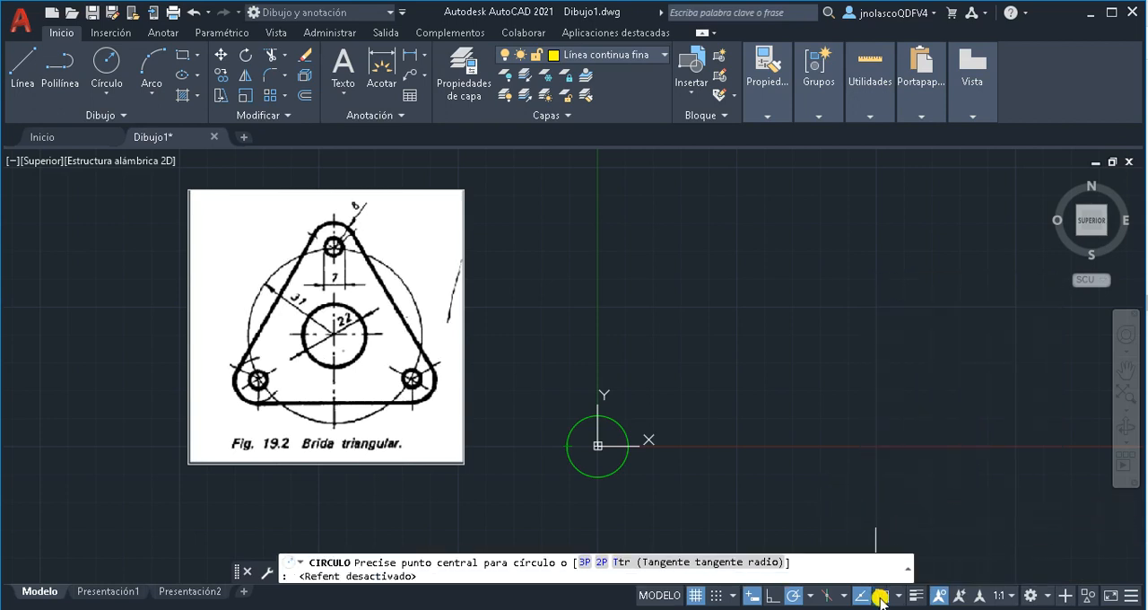
left_click(881, 599)
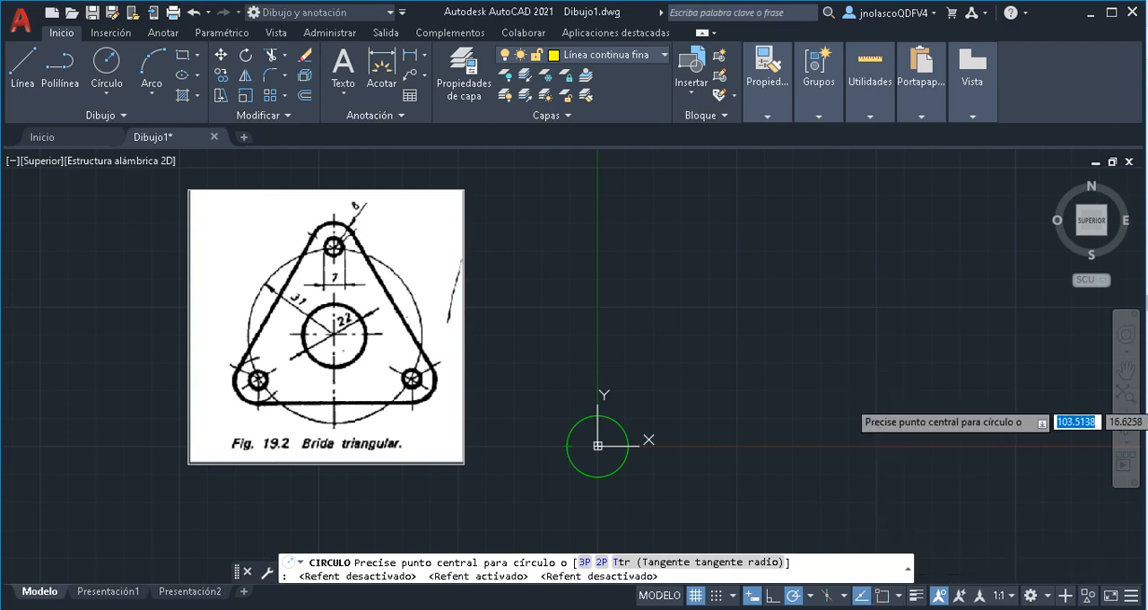
key("F3")
key("F3")
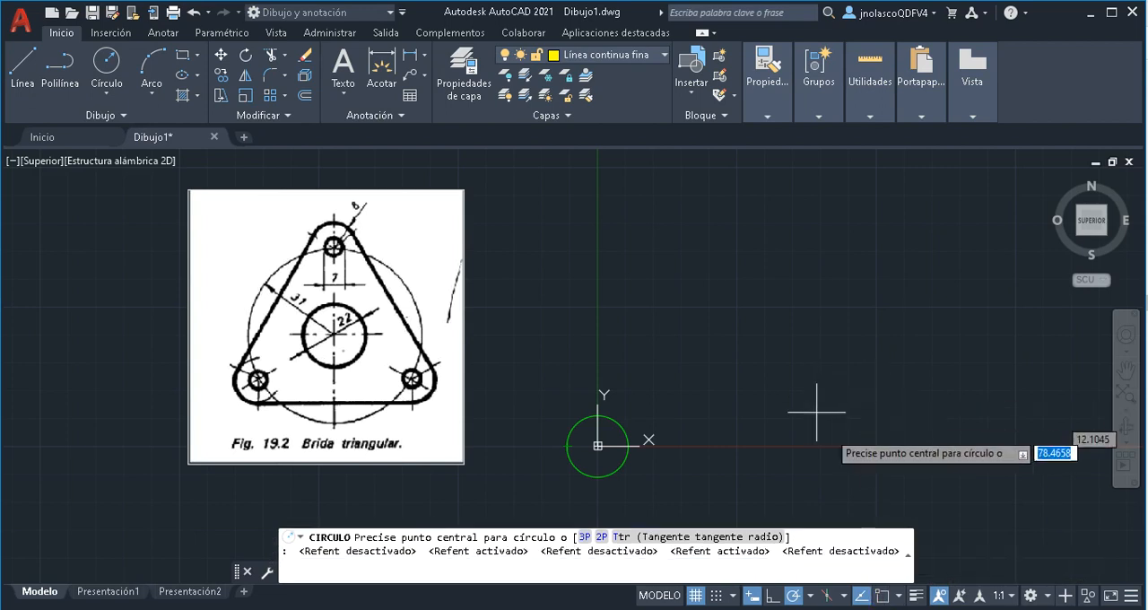
key("Escape")
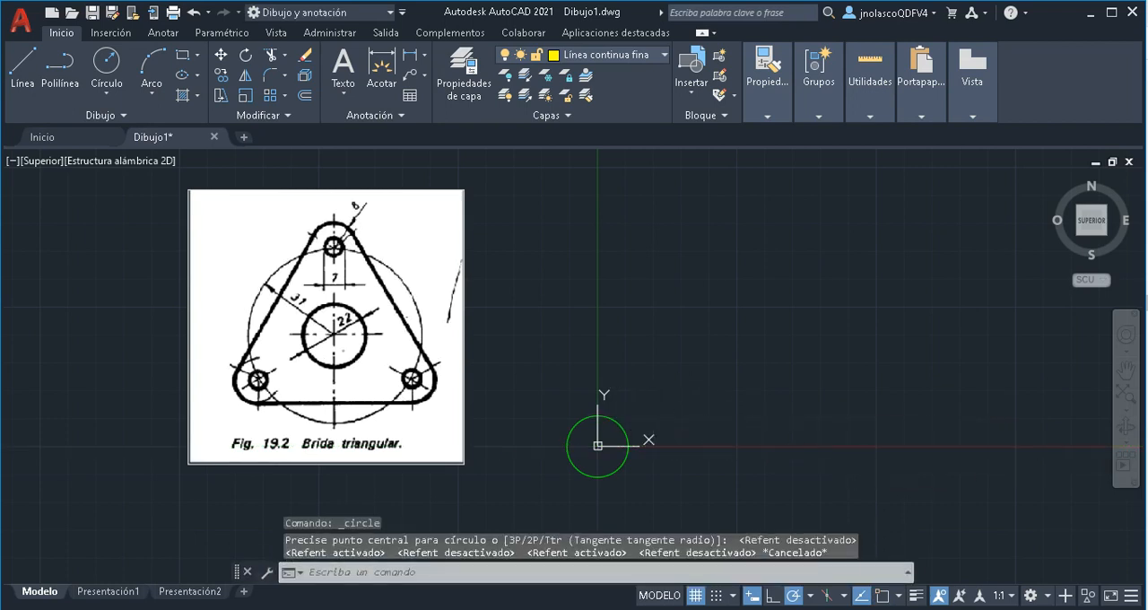
left_click(118, 67)
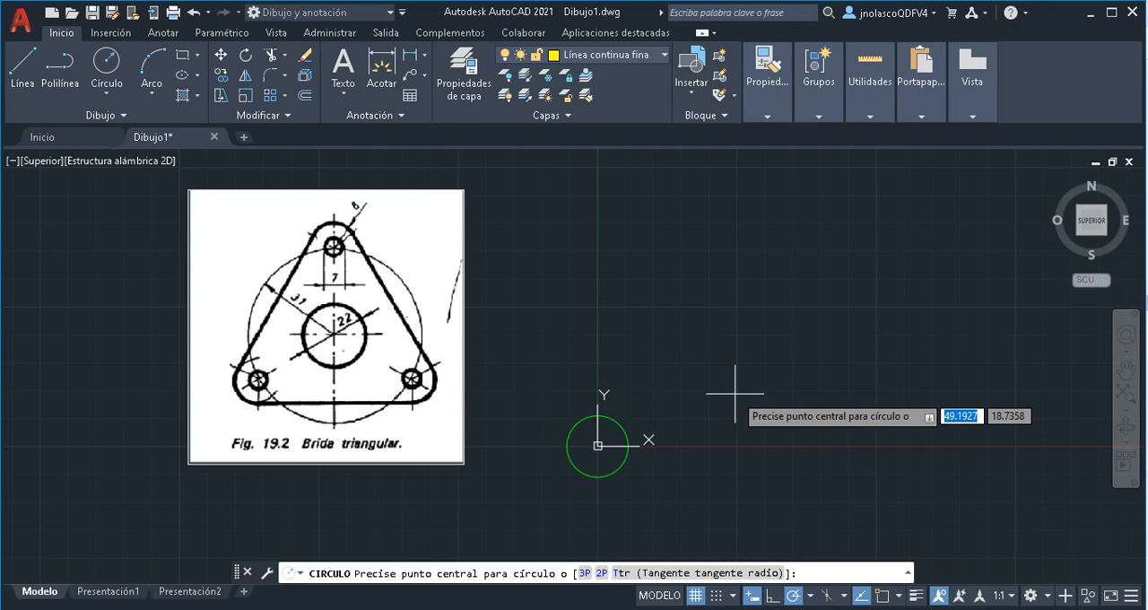
key("F3")
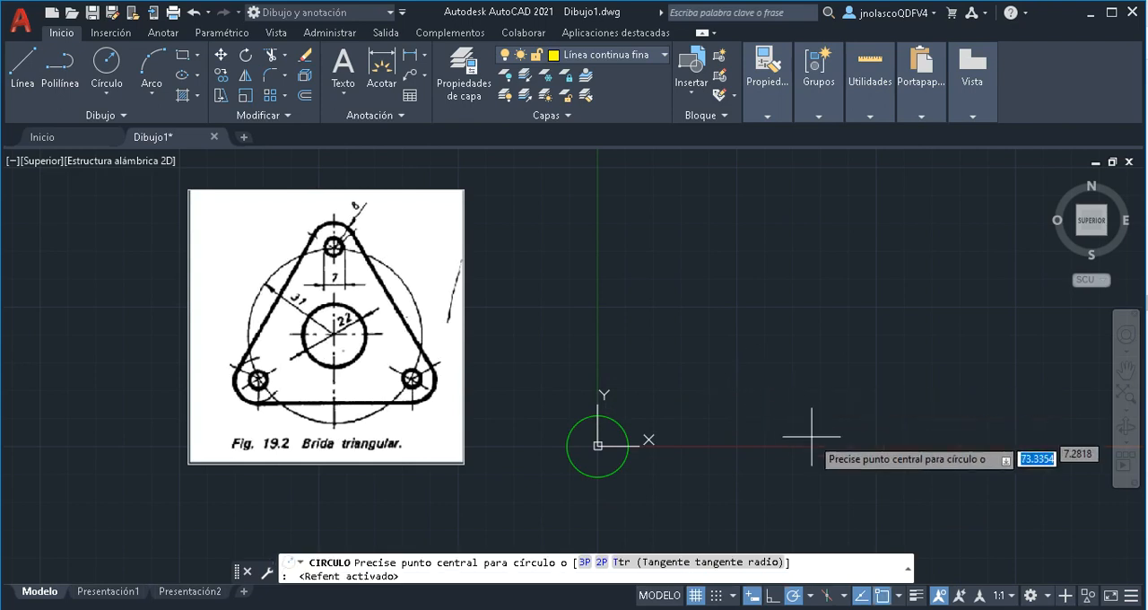
left_click(899, 595)
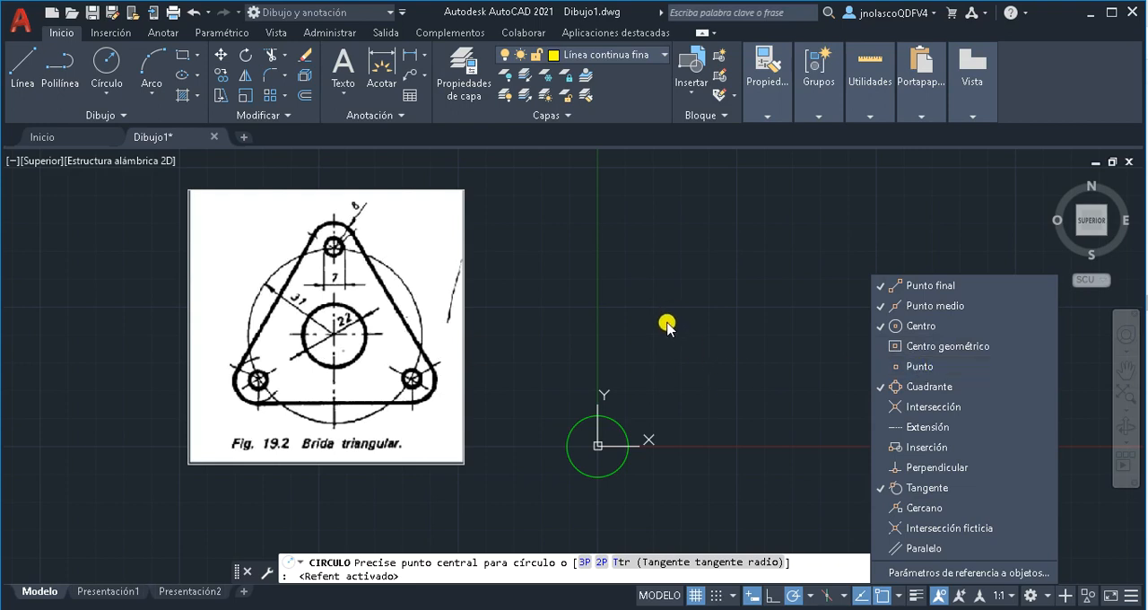
key("Escape")
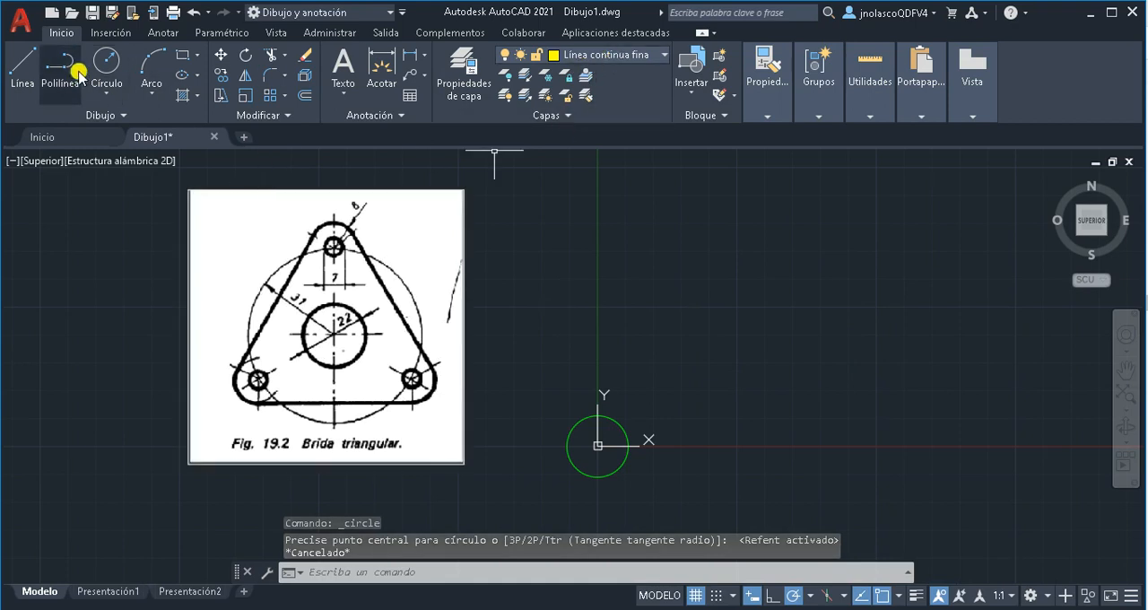
Draw a circle of radius 31 centred on the origin, concentric with the central circle
left_click(104, 63)
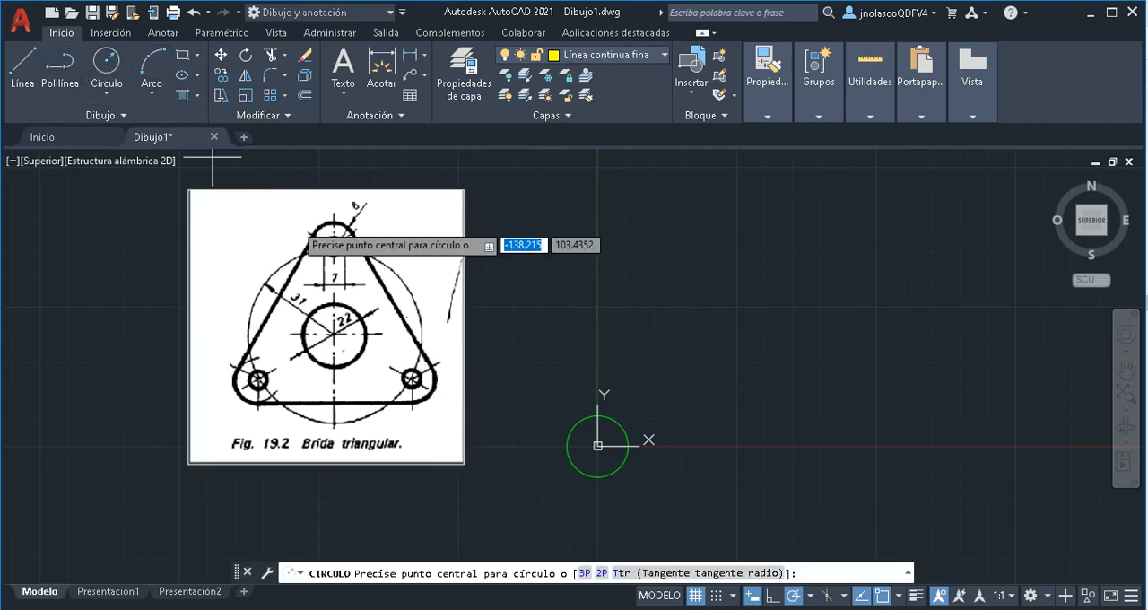
left_click(598, 445)
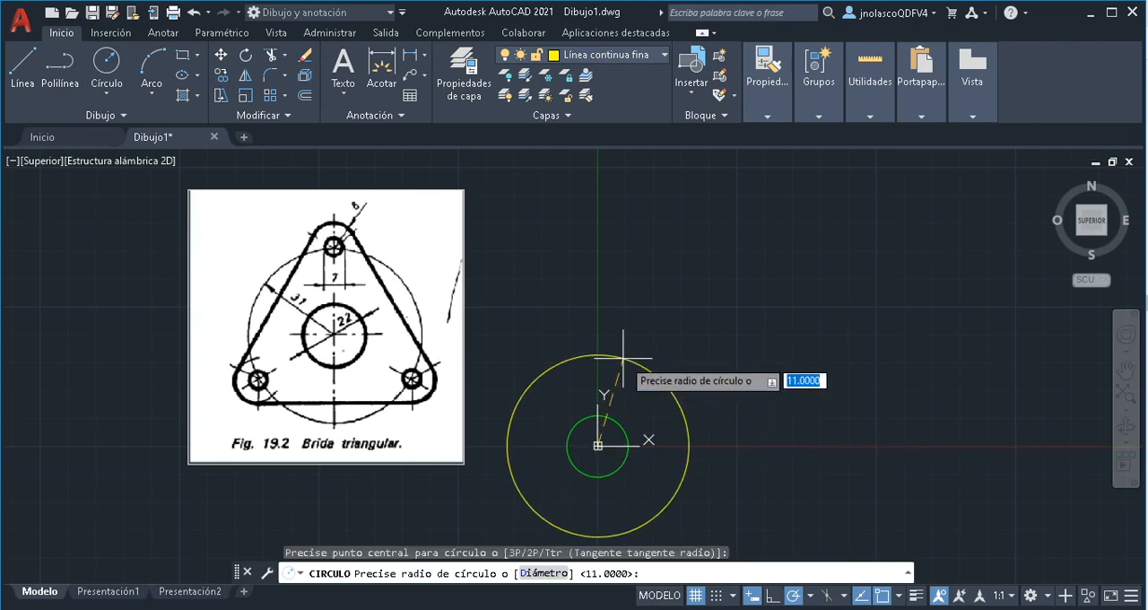
type("31")
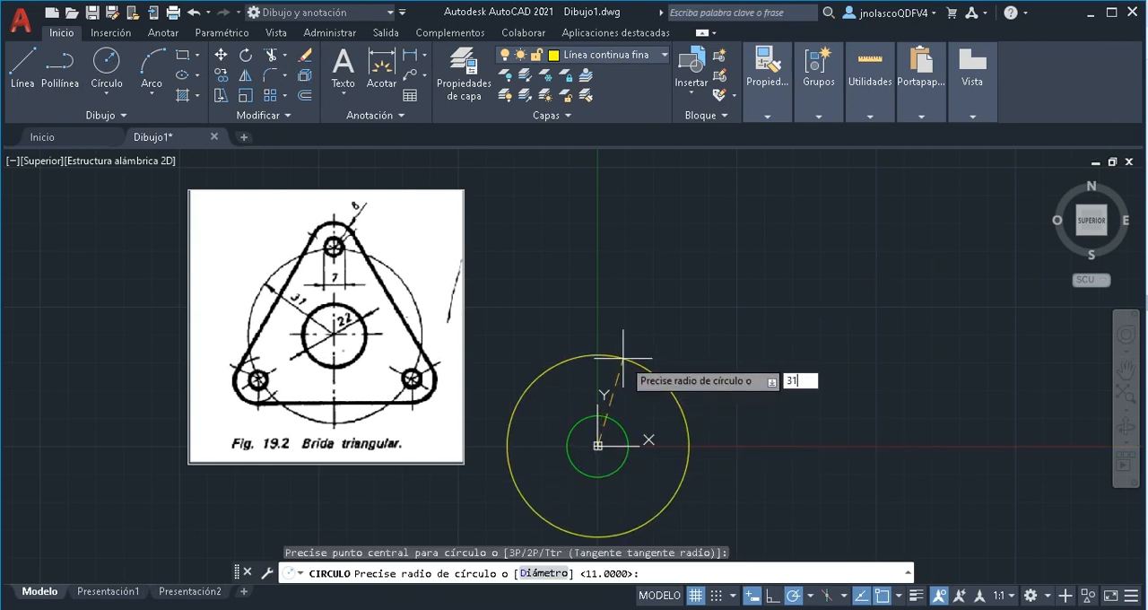
key("Return")
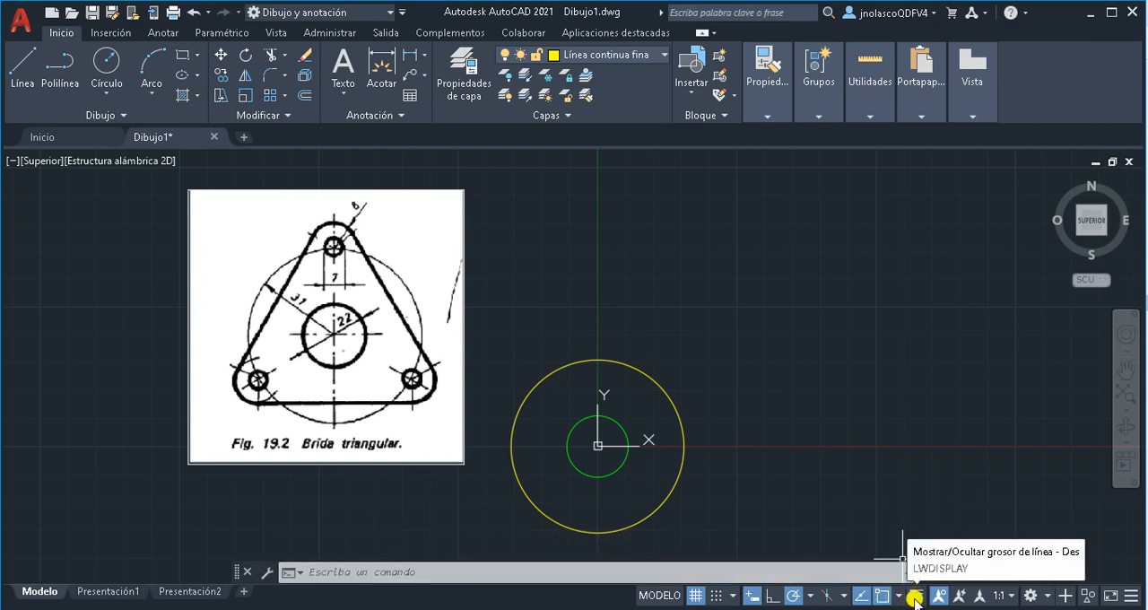
Hide the Grosor de línea control from the status bar and restore it
left_click(1136, 599)
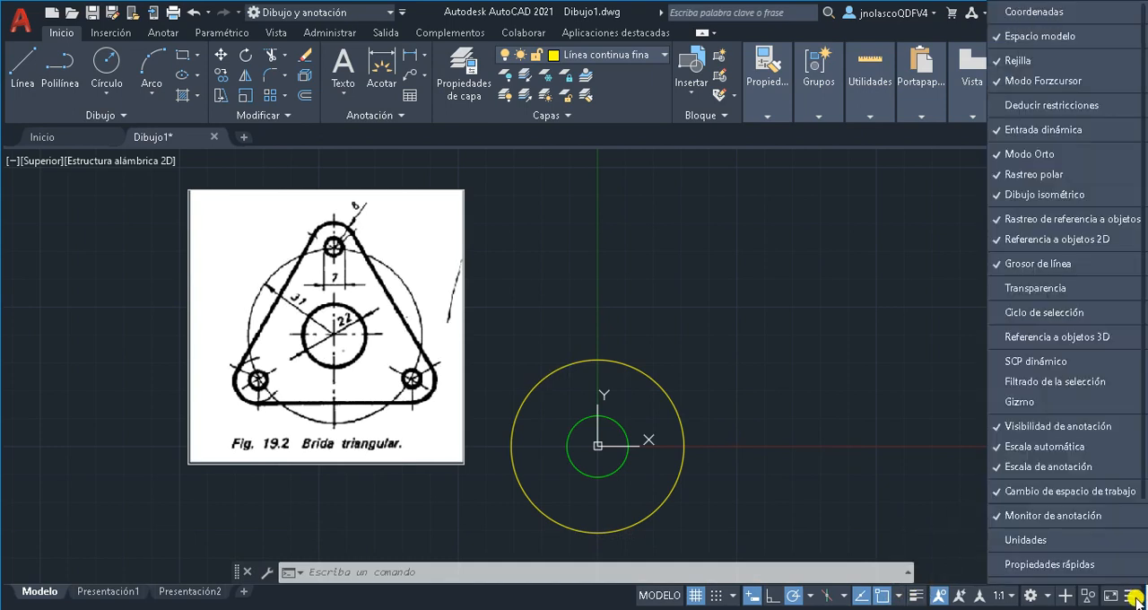
left_click(1037, 264)
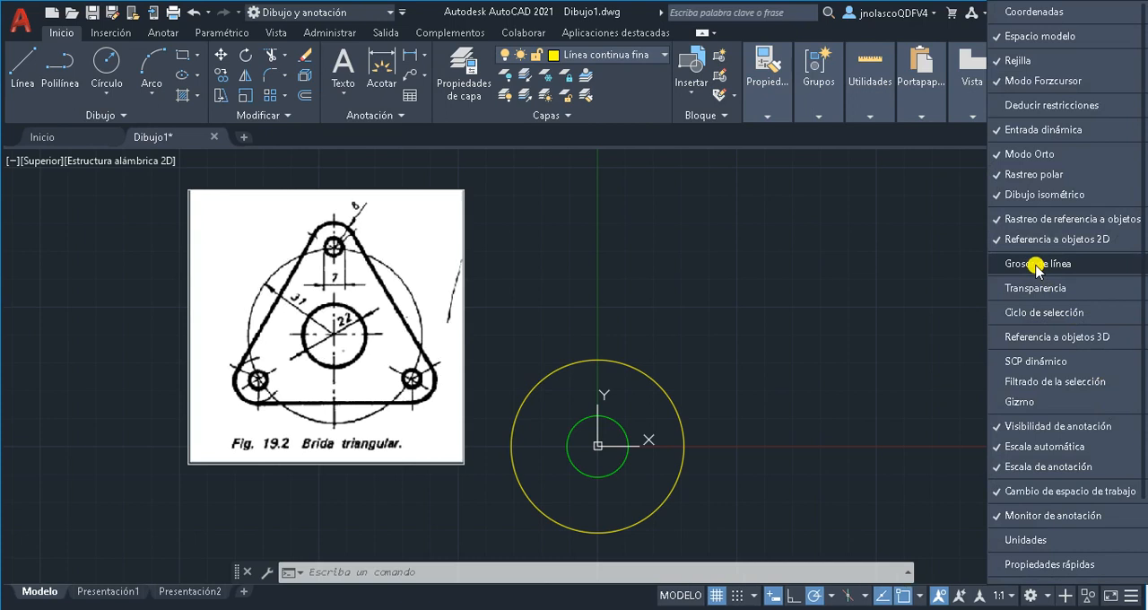
left_click(908, 450)
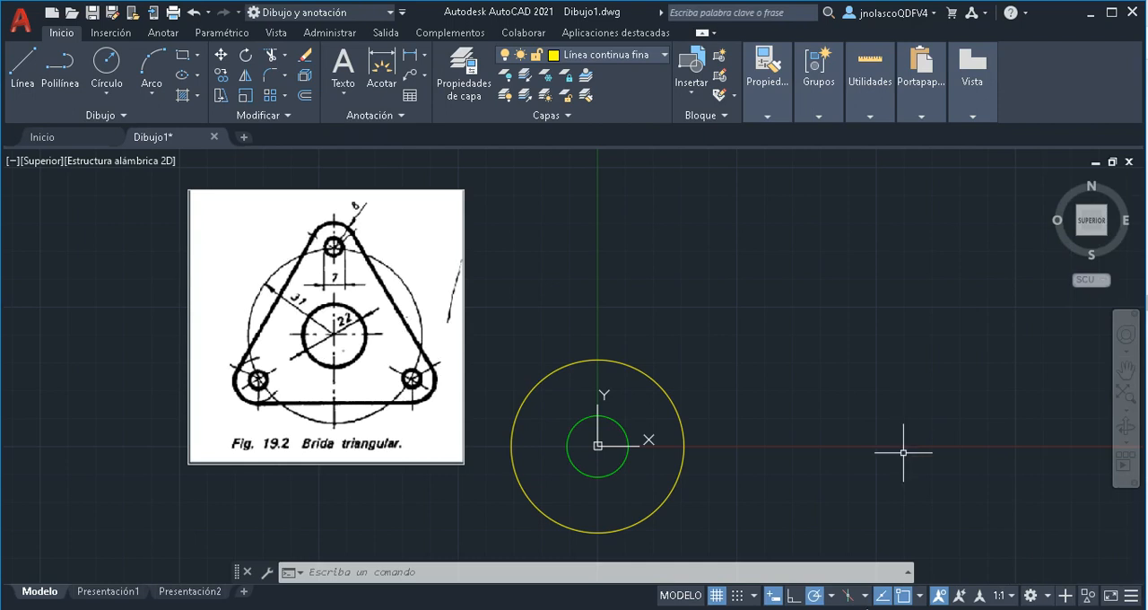
left_click(1132, 602)
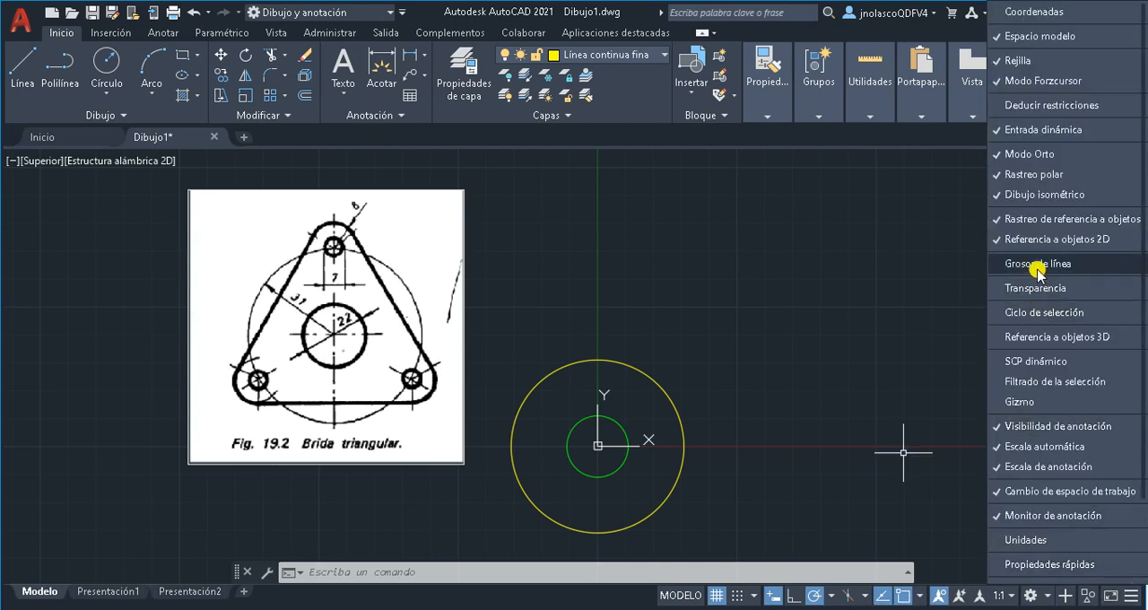
left_click(994, 264)
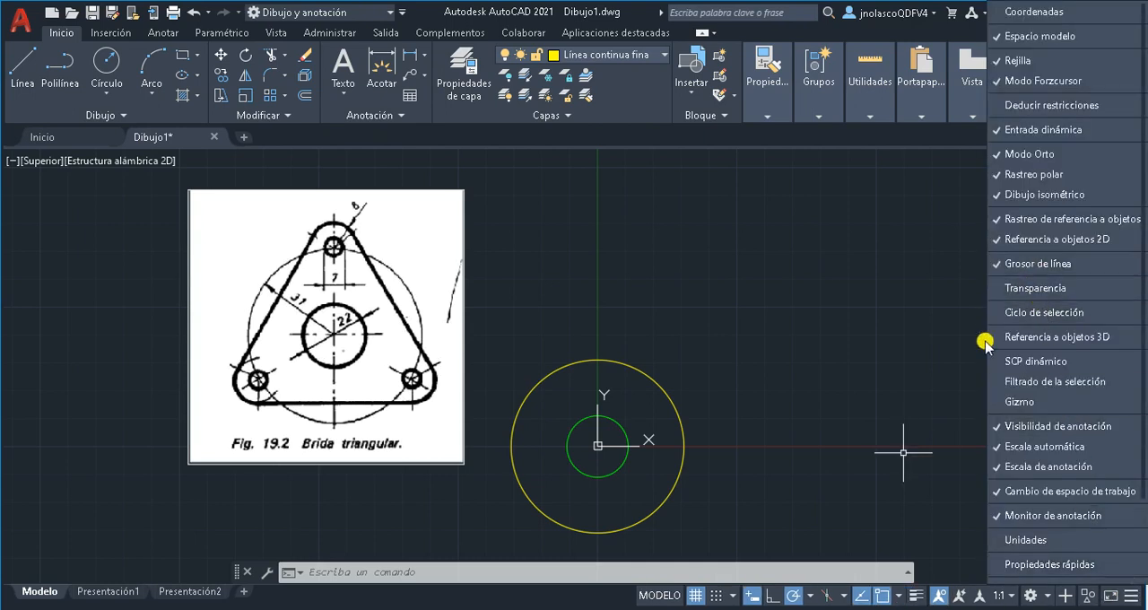
Toggle the lineweight display on and off to compare the thicknesses of the two circles
left_click(915, 597)
left_click(915, 597)
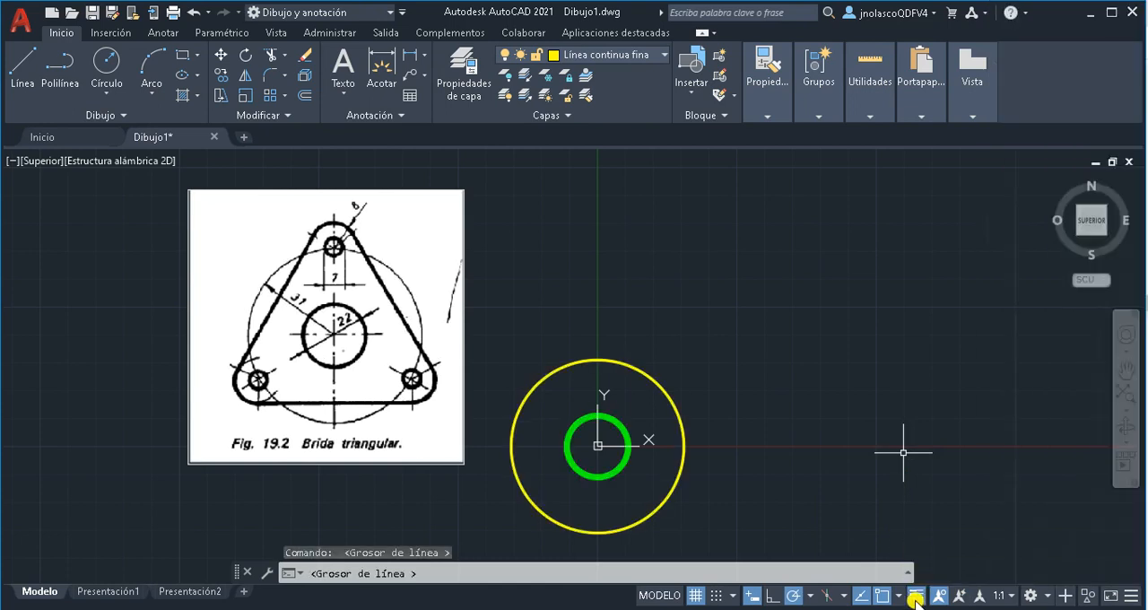
left_click(915, 598)
left_click(915, 597)
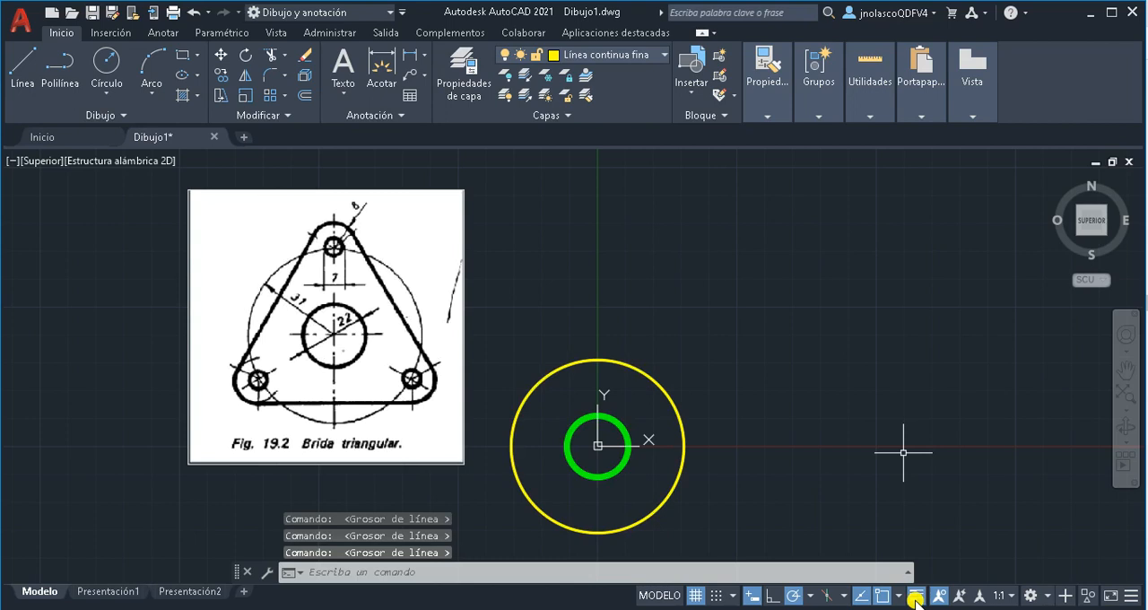
left_click(915, 598)
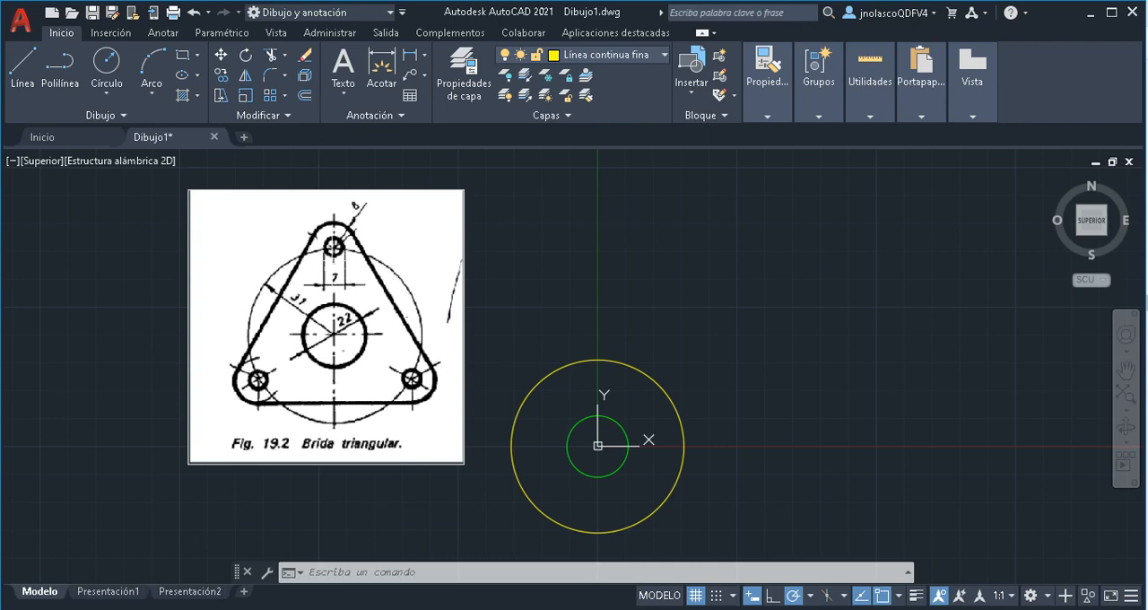
Make Línea continua gruesa the current layer and draw a circle of radius 8 centred on the top quadrant of the yellow circle
left_click(107, 63)
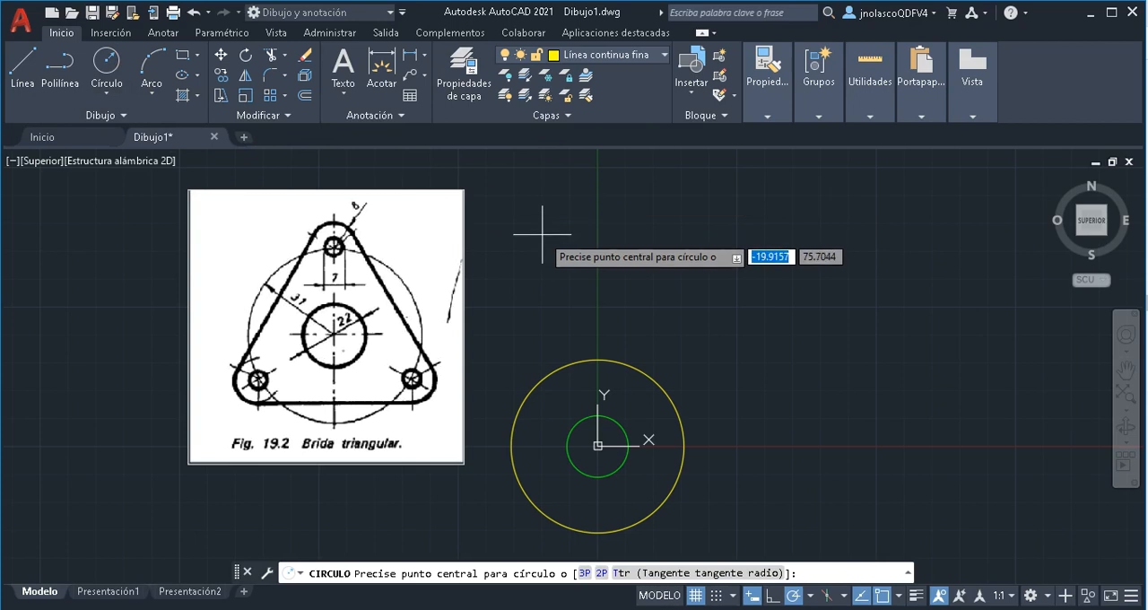
key("Escape")
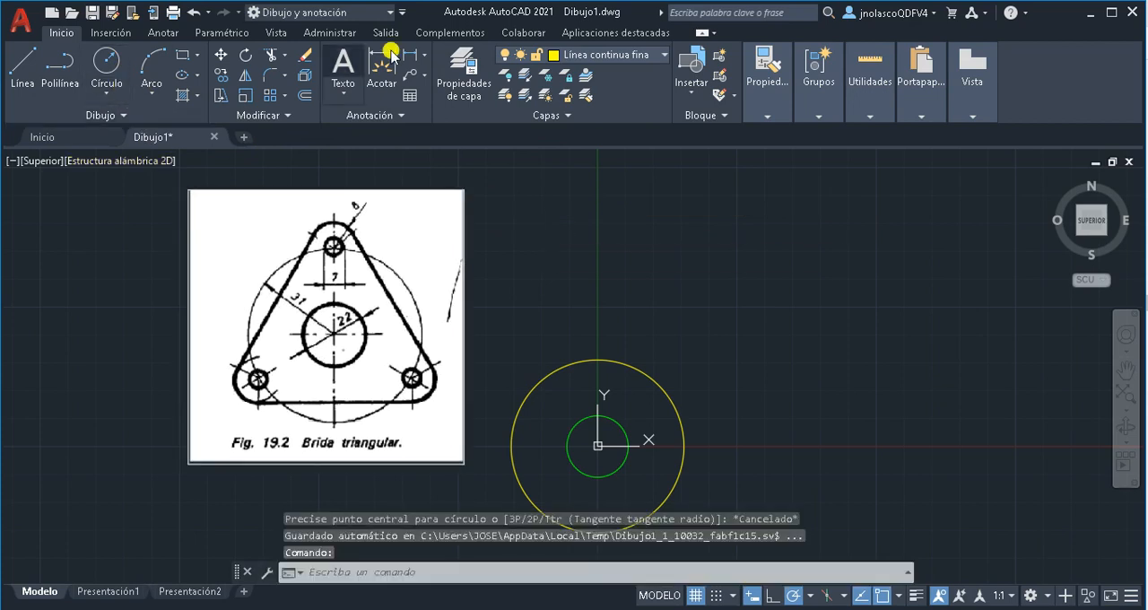
left_click(645, 56)
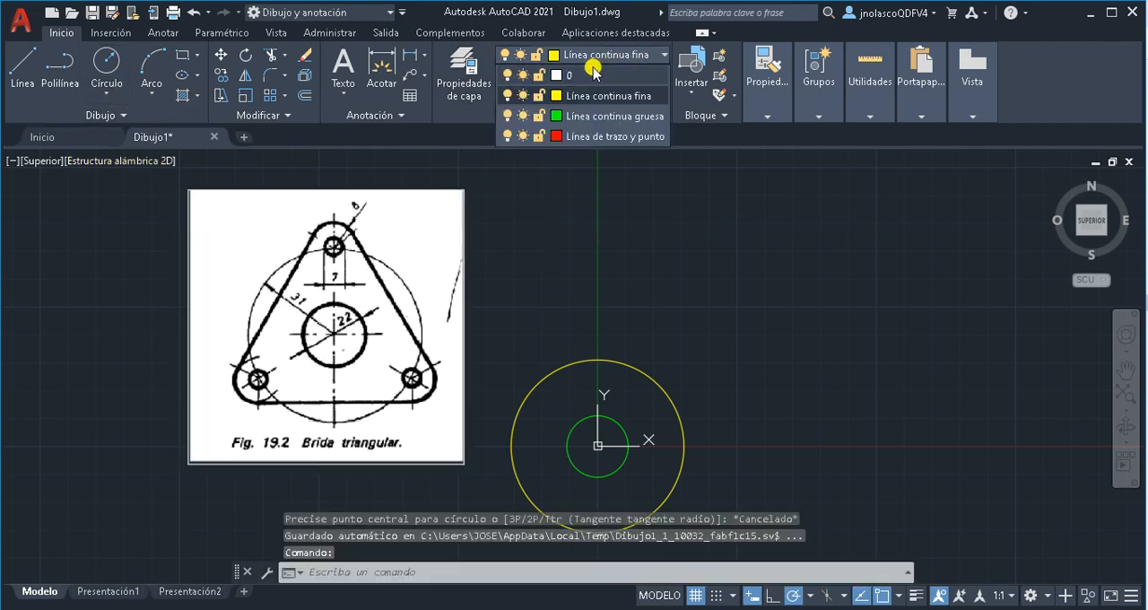
left_click(584, 117)
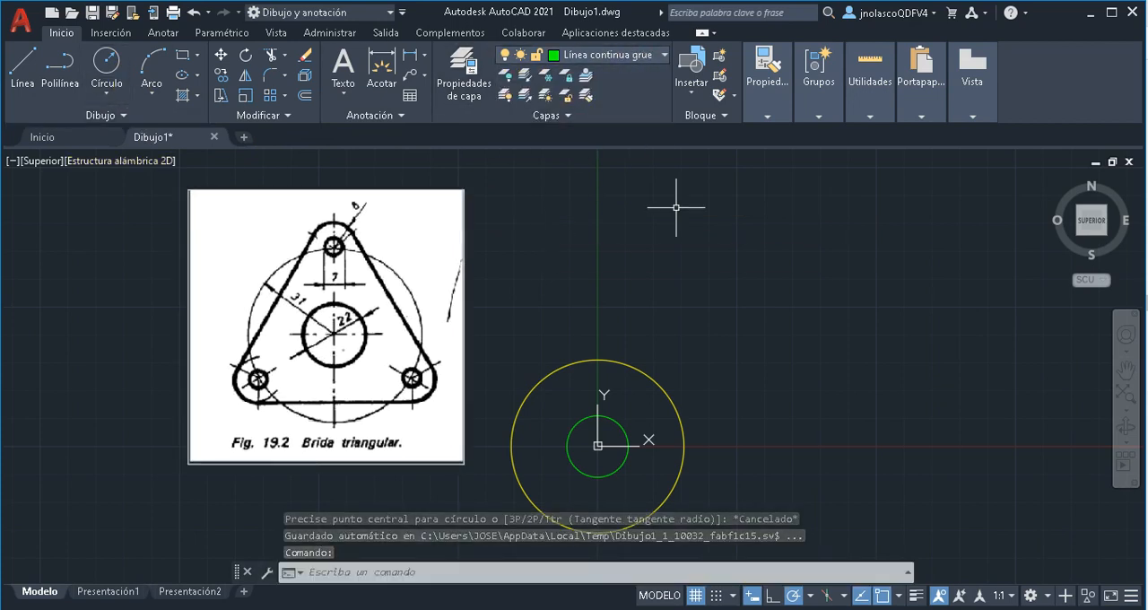
left_click(106, 61)
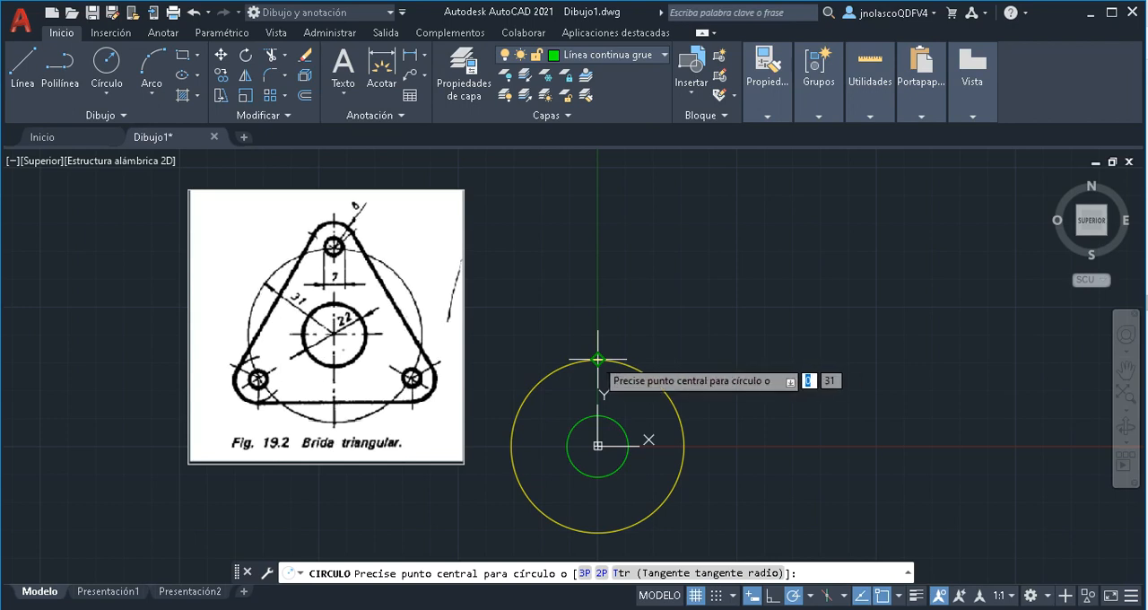
left_click(598, 359)
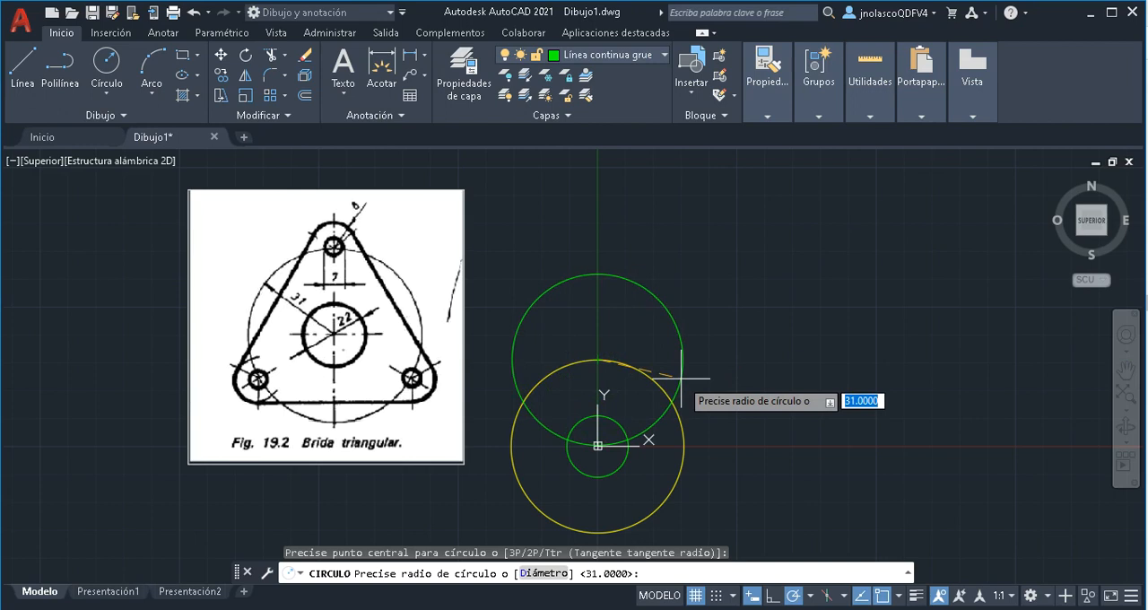
type("8")
key("Return")
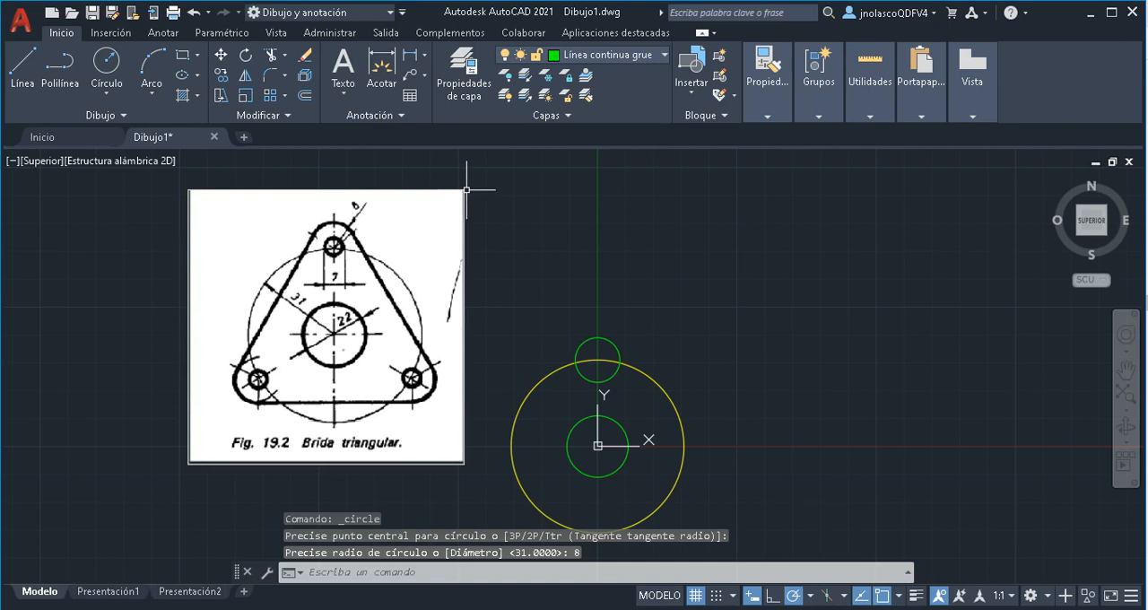
Draw a circle of diameter 7 concentric with the small circle at the top of the yellow circle
left_click(108, 61)
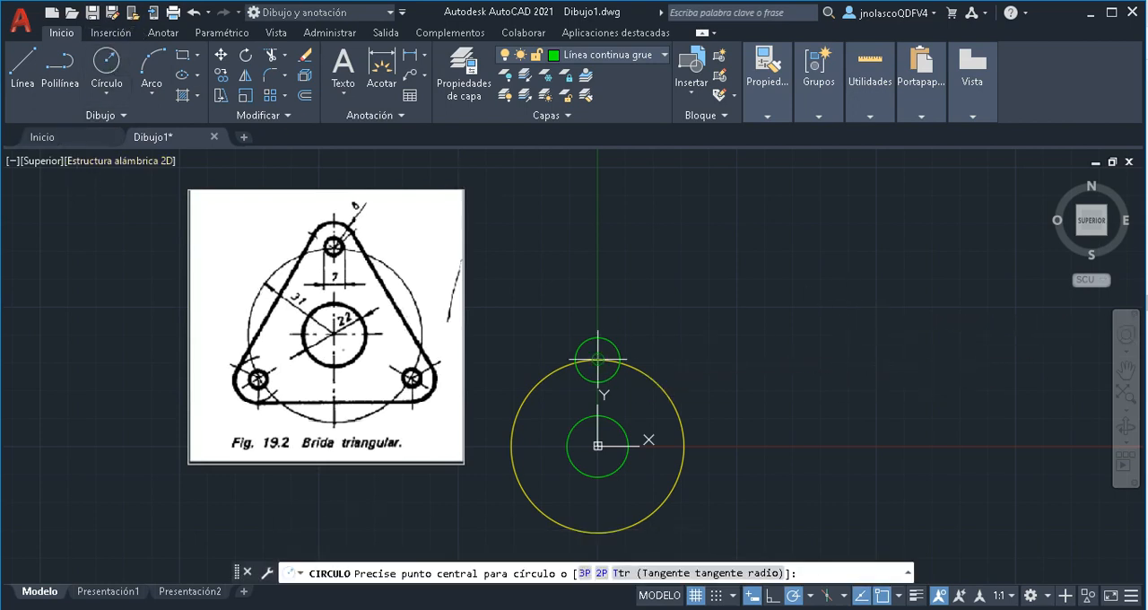
left_click(598, 359)
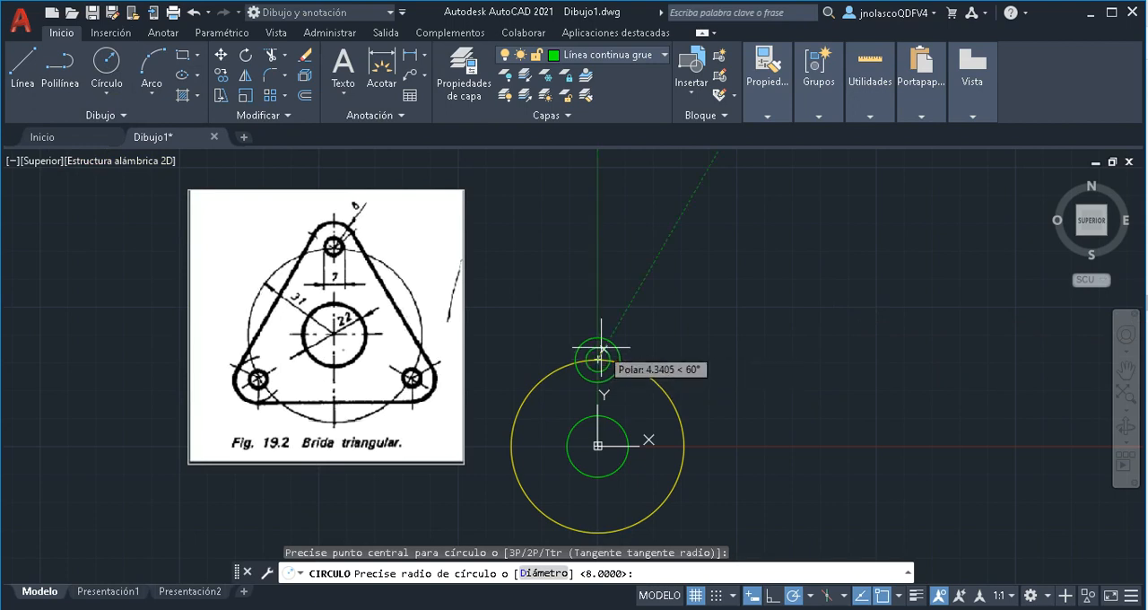
right_click(603, 349)
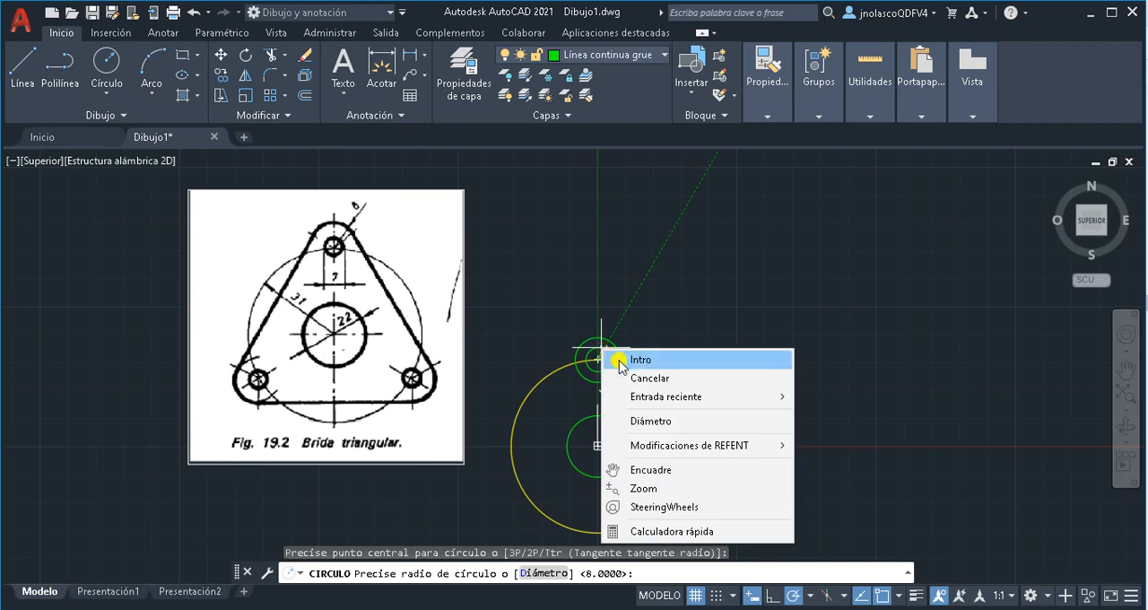
left_click(661, 420)
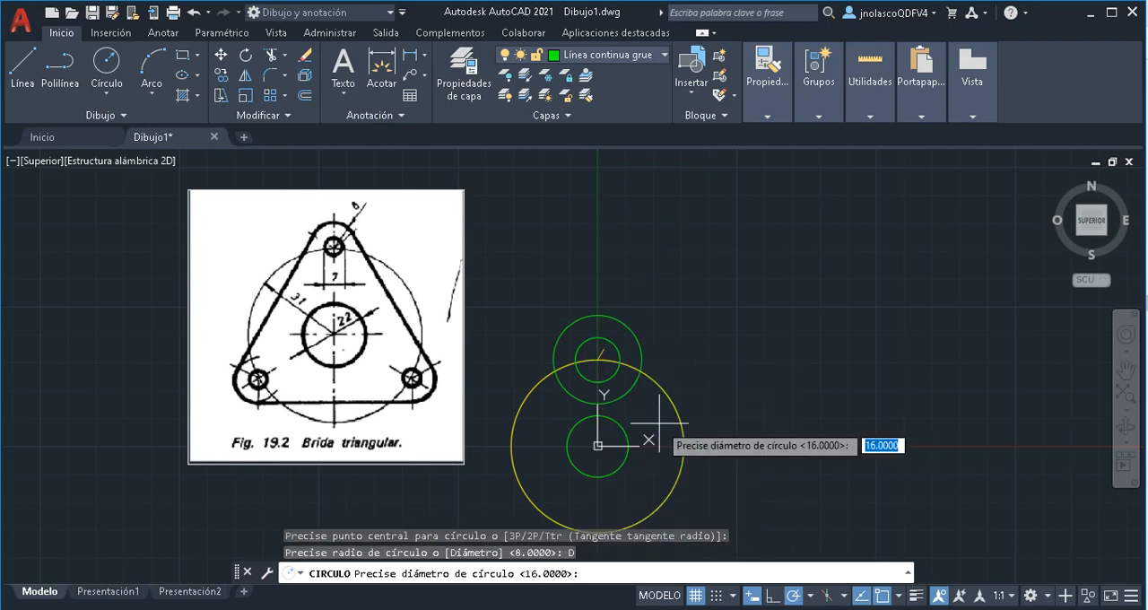
type("7")
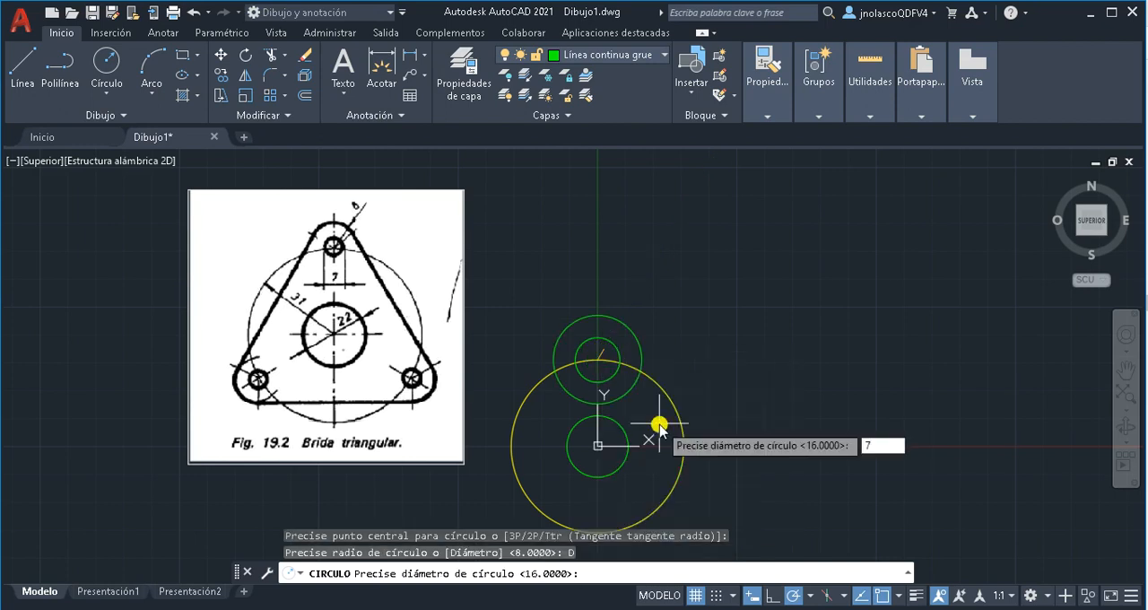
left_click(660, 425)
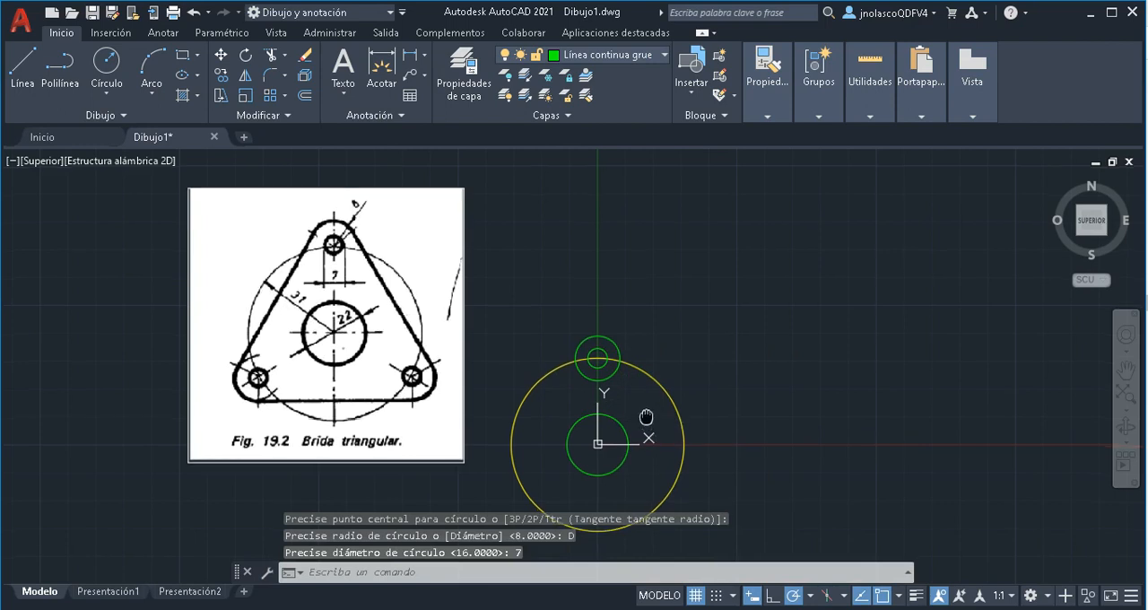
Create a polar array of the two small concentric circles around the origin
middle_click_drag(655, 422, 651, 384)
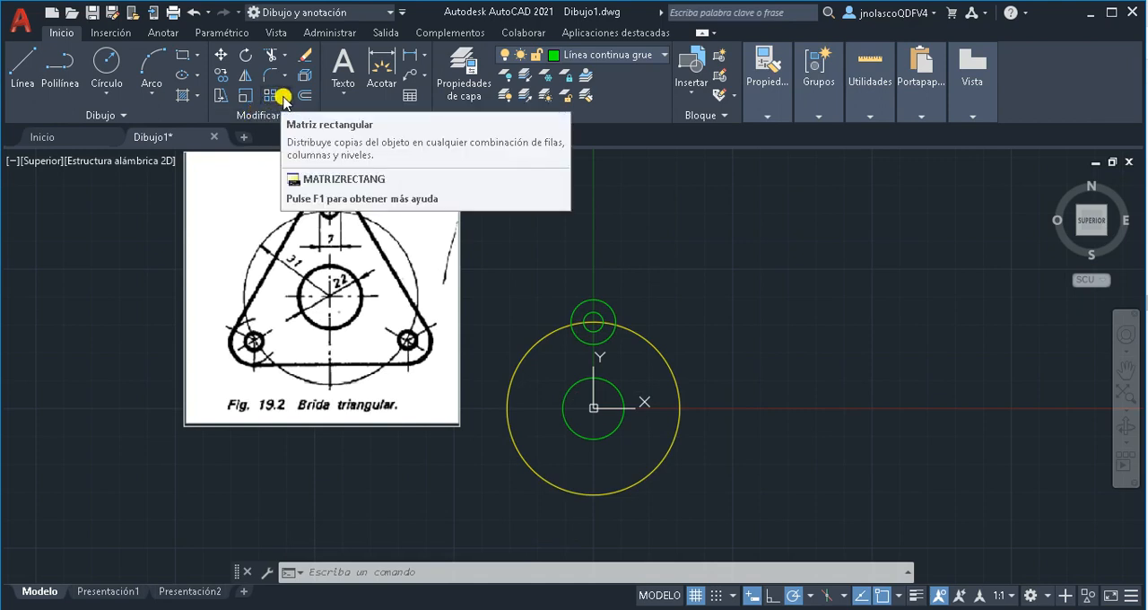
left_click(285, 100)
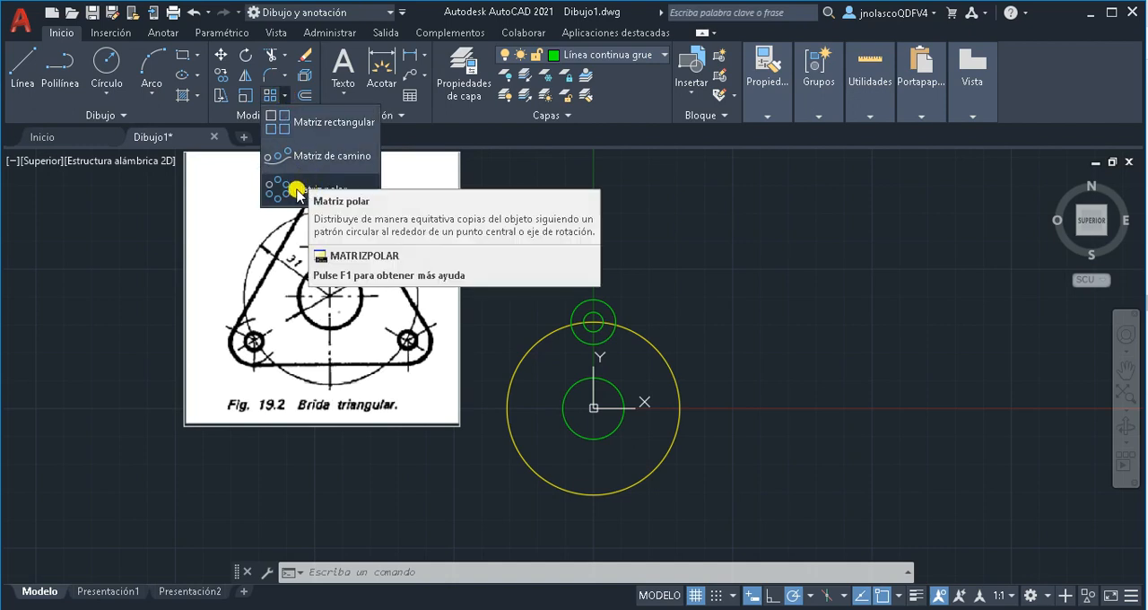
left_click(292, 190)
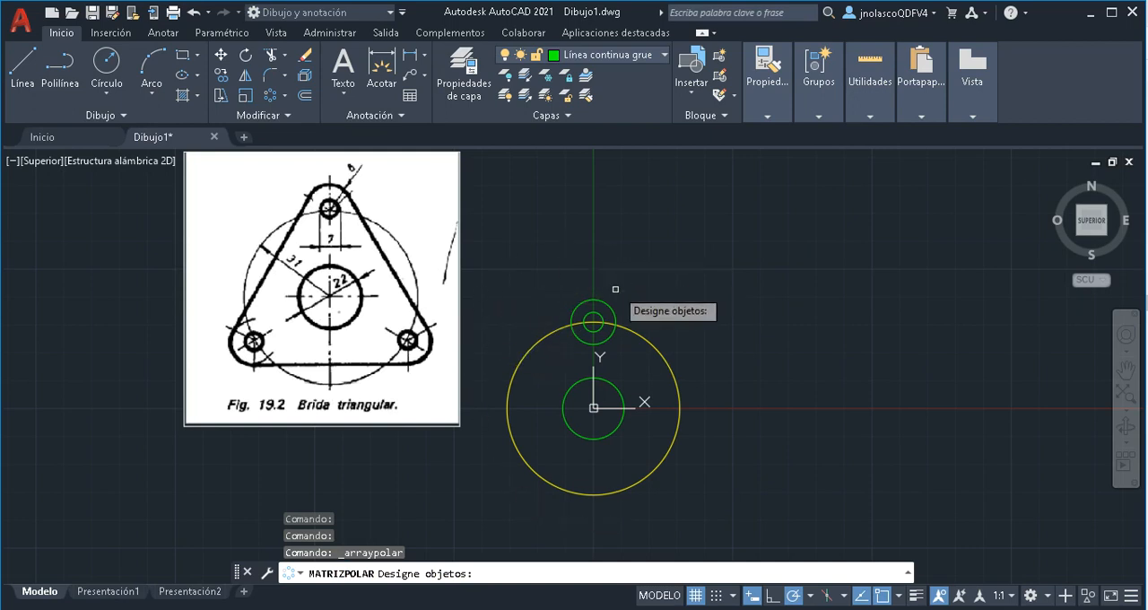
left_click(605, 303)
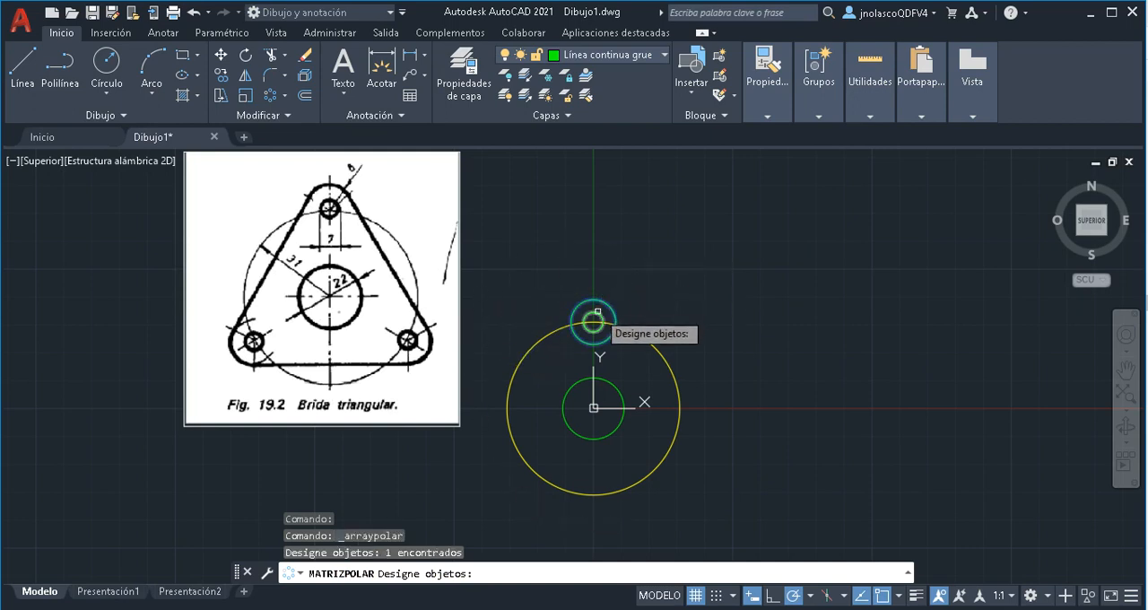
left_click(600, 313)
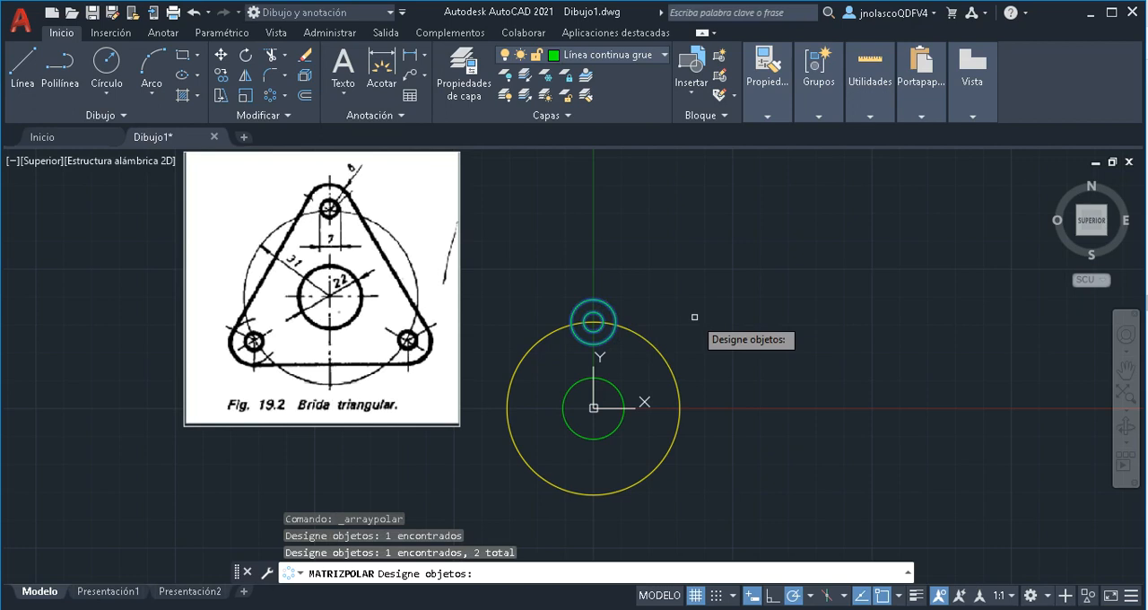
key("Return")
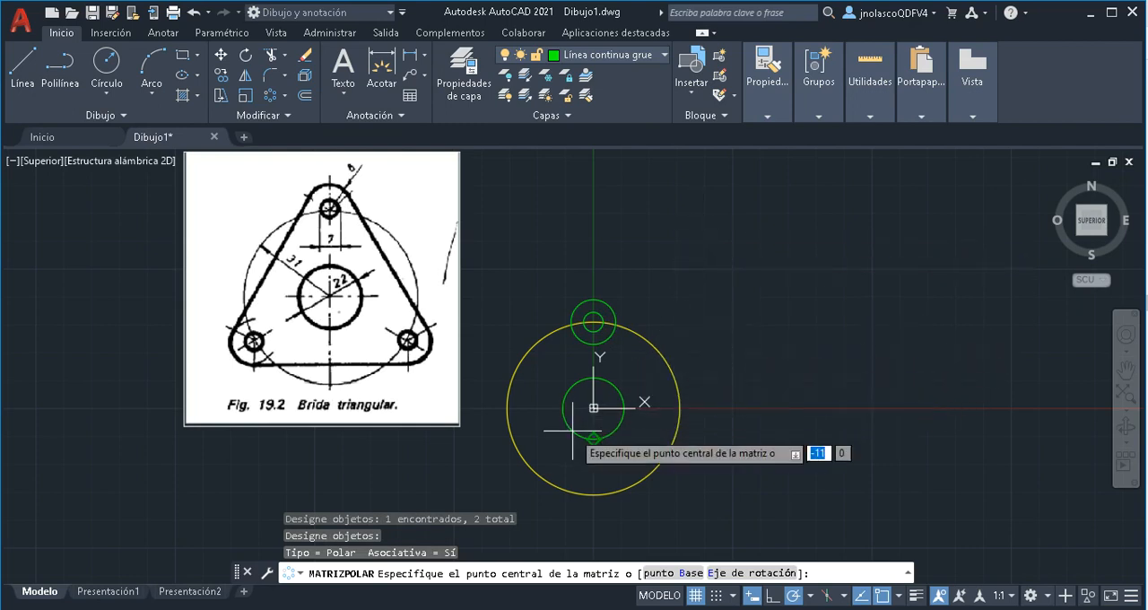
left_click(594, 408)
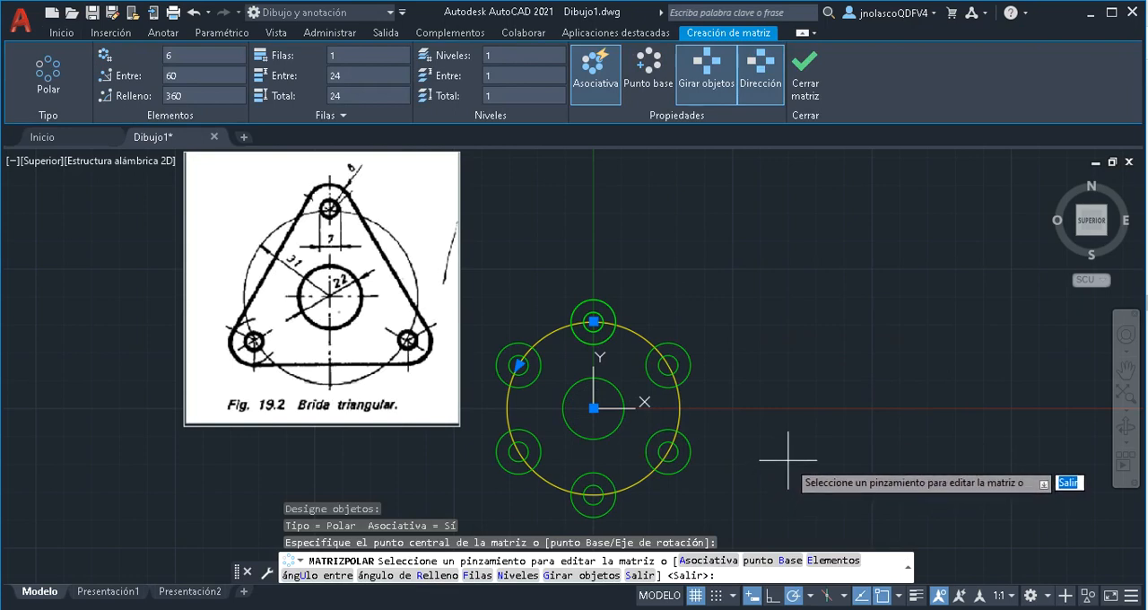
Set the polar array's number of elements to 3 and finish the array
left_click(811, 563)
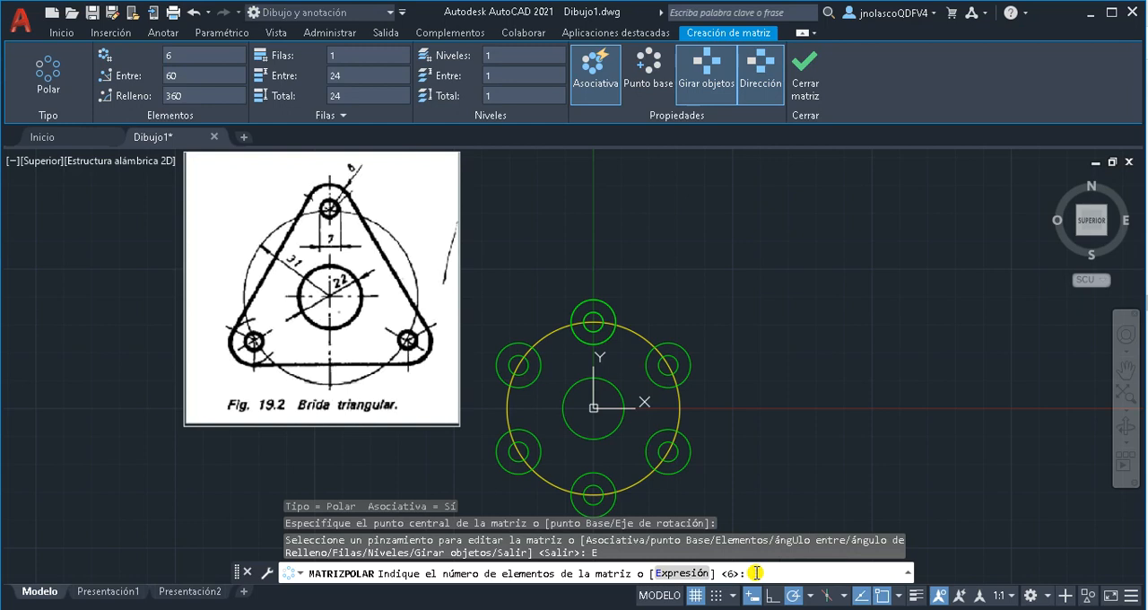
type("3")
key("Return")
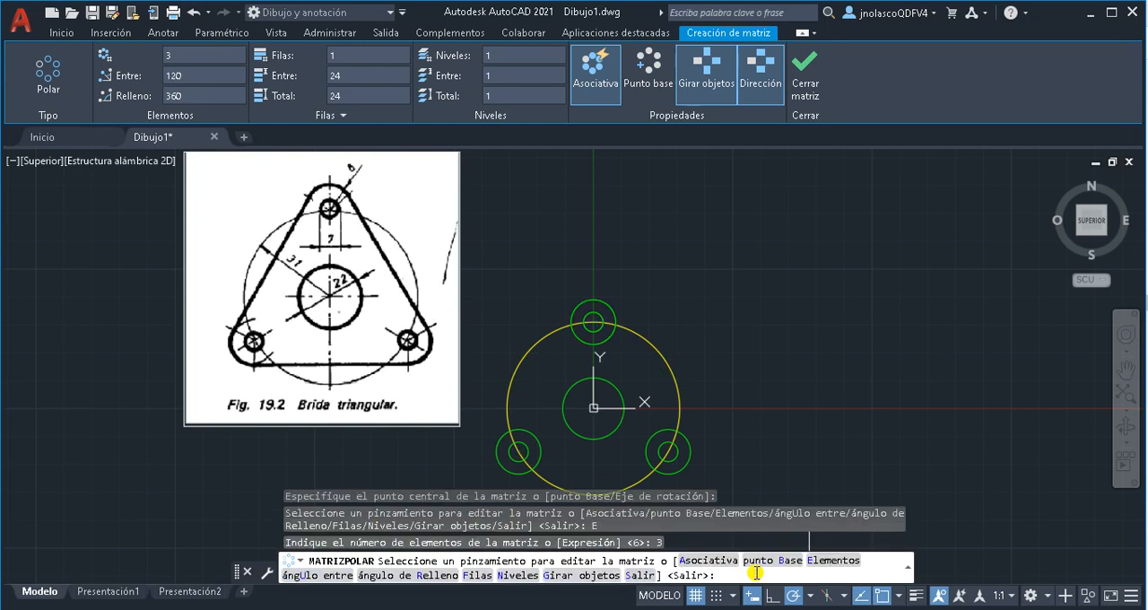
key("Return")
Explode the polar array of small circles into separate objects
mouse_move(700, 385)
middle_mouse_down()
mouse_move(694, 333)
mouse_move(690, 372)
middle_mouse_up()
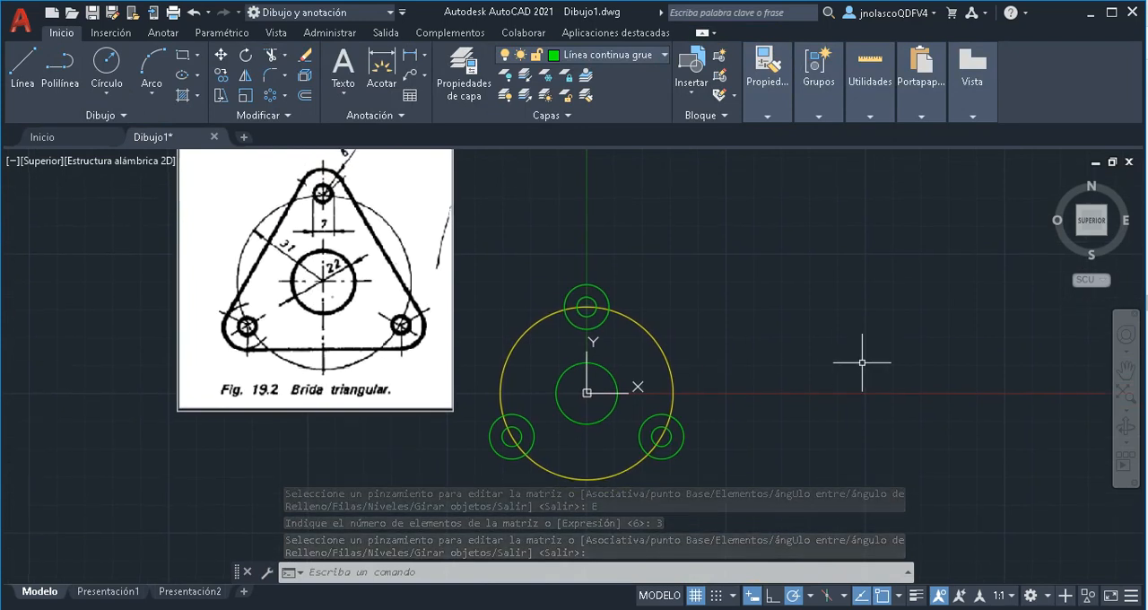
left_click(598, 285)
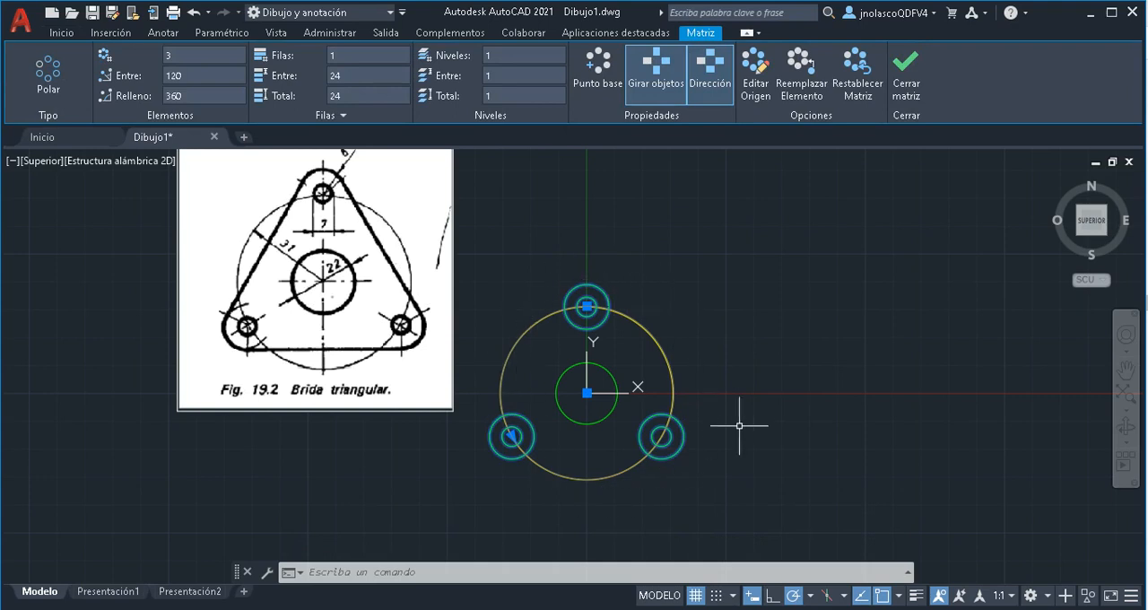
key("Escape")
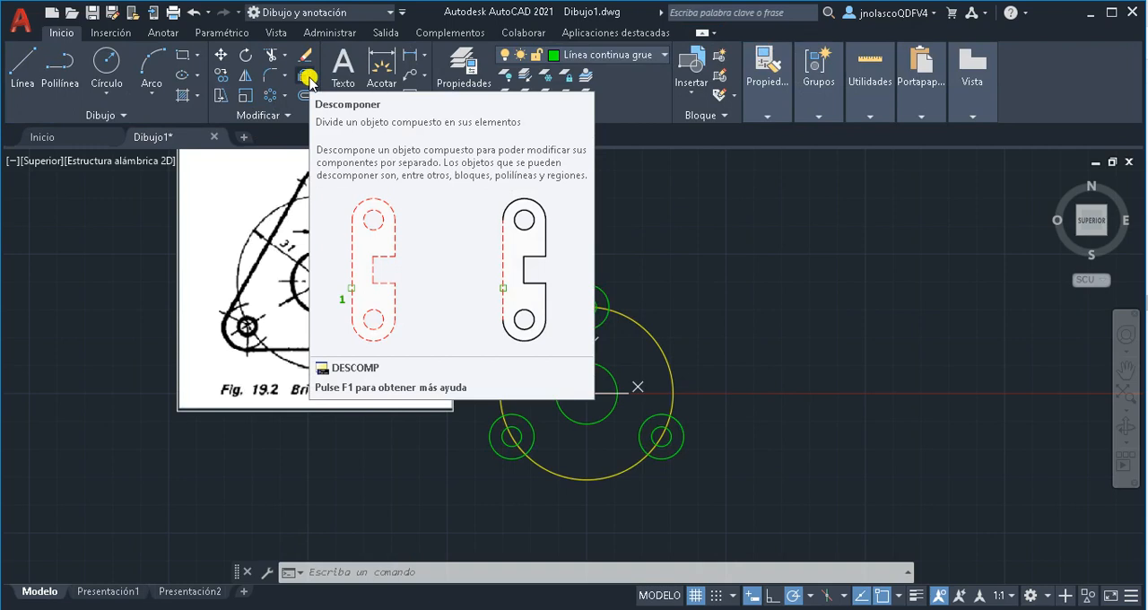
left_click(307, 79)
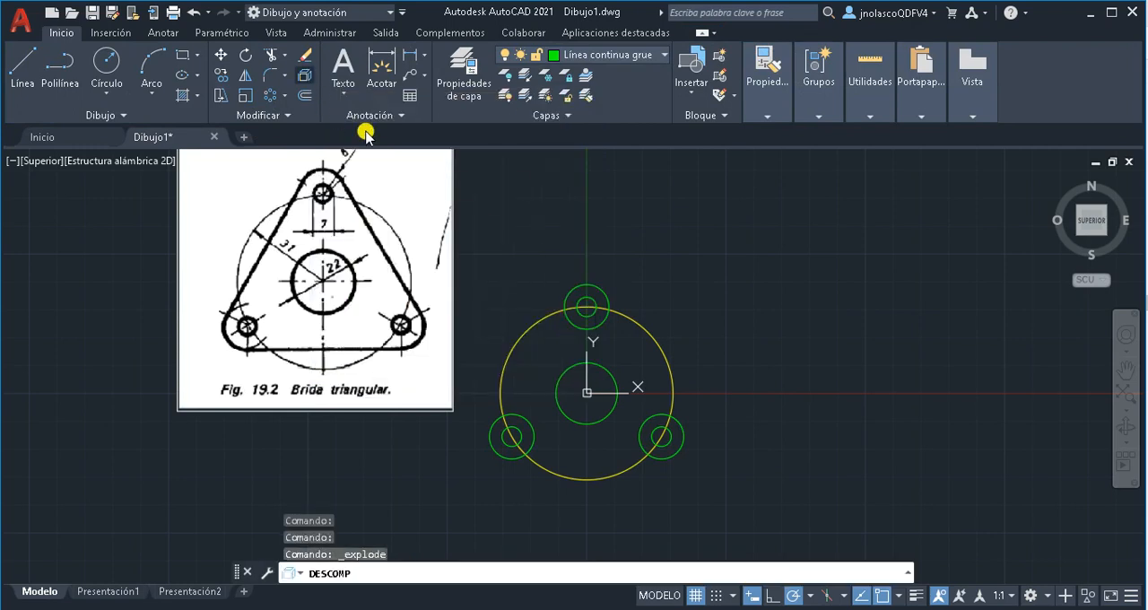
left_click(582, 284)
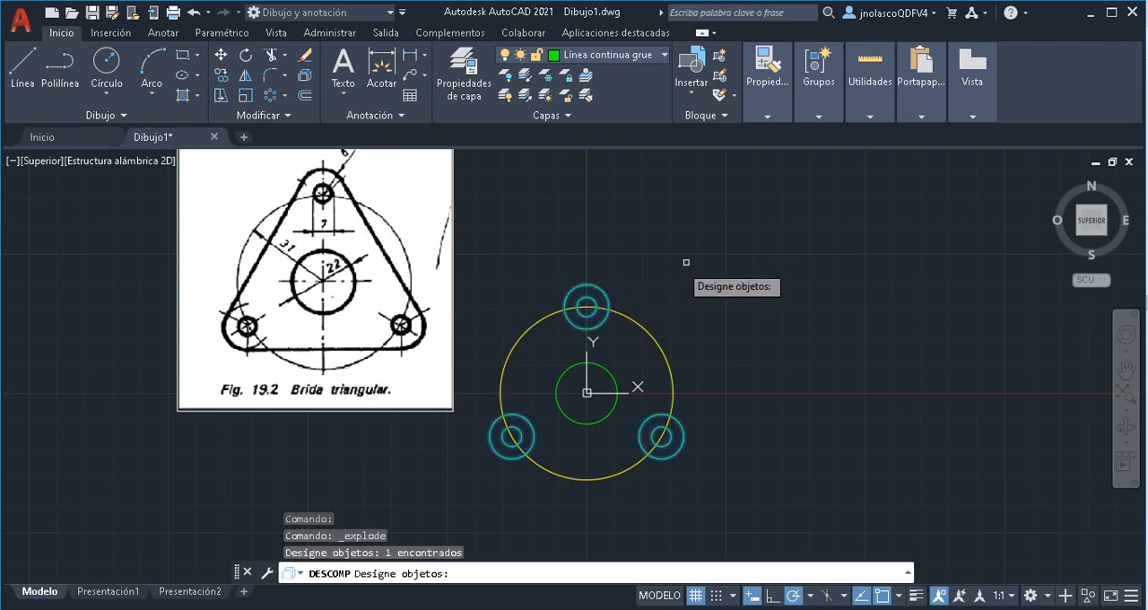
key("Return")
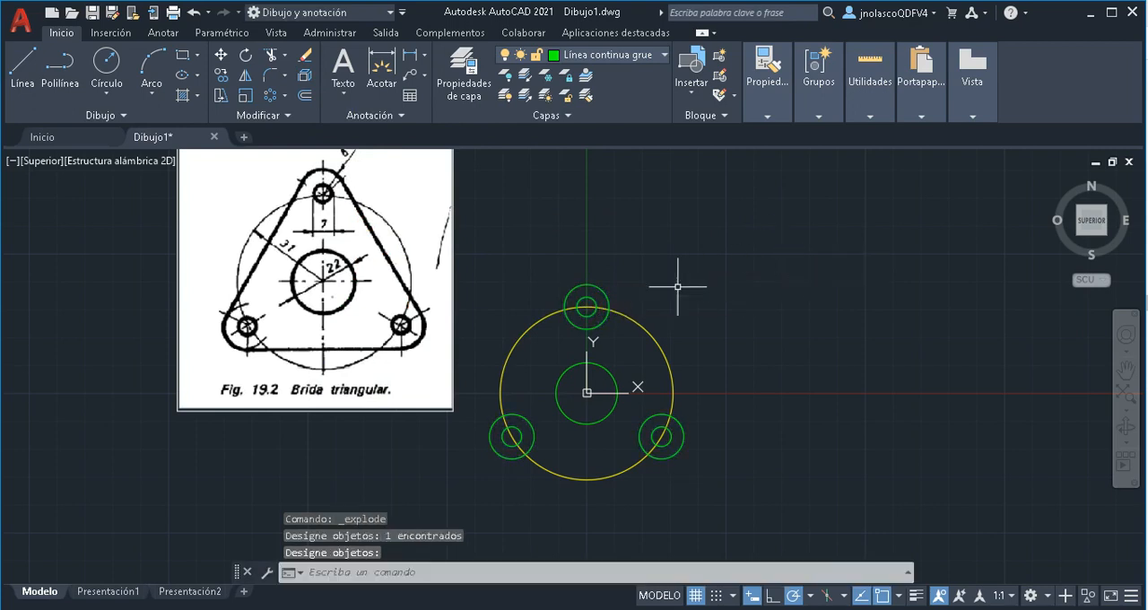
Check by selecting that the exploded circles are individual objects, and clear the selection
left_click(589, 300)
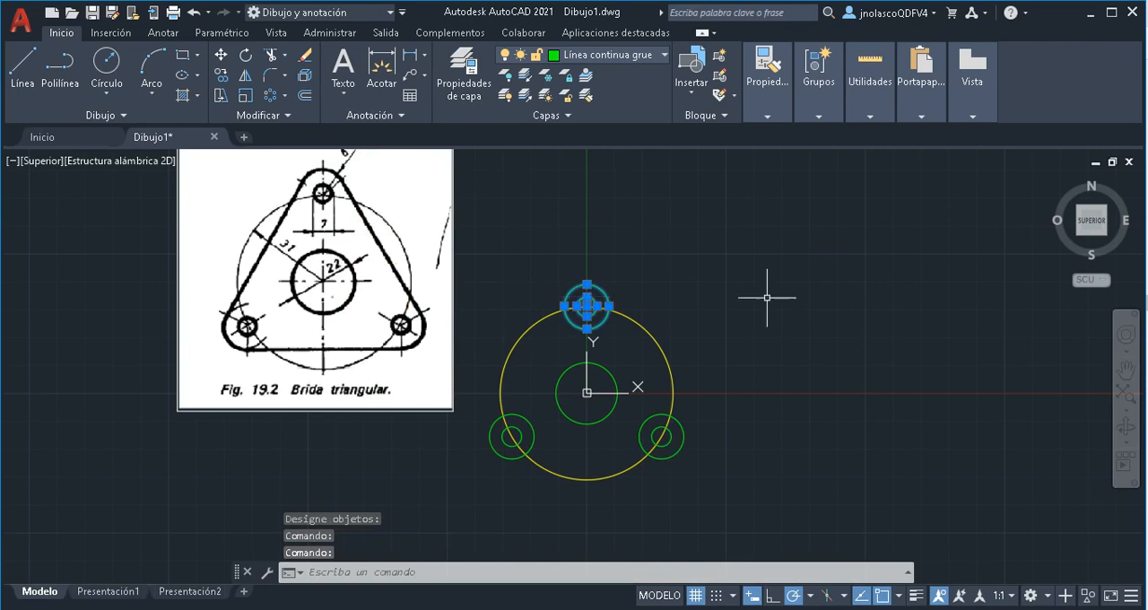
key("Escape")
left_click(686, 422)
left_click(684, 425)
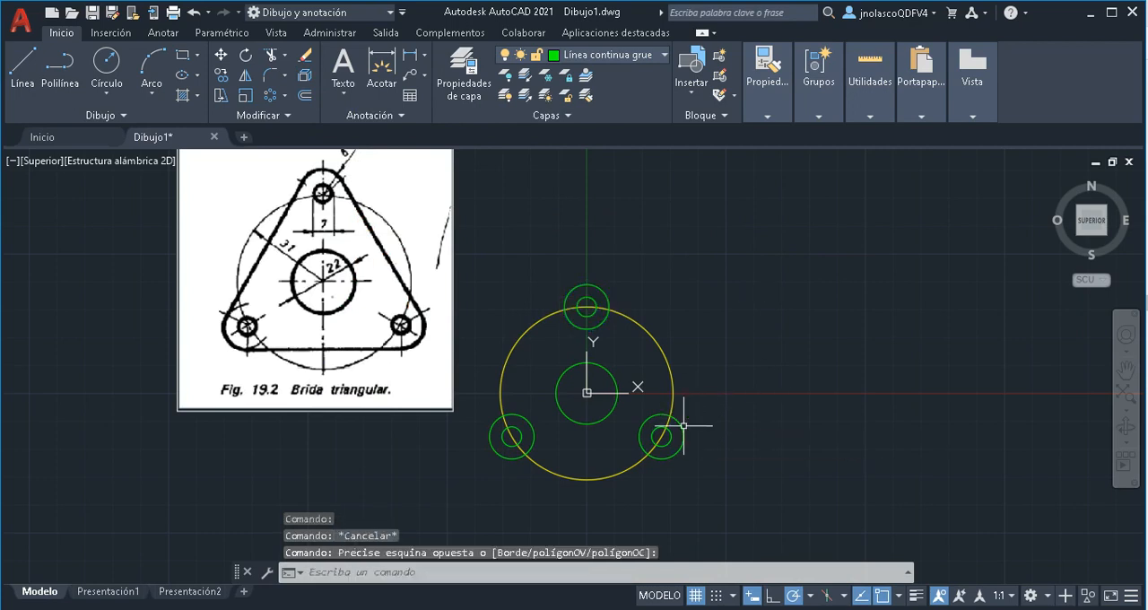
left_click(677, 434)
left_click(665, 423)
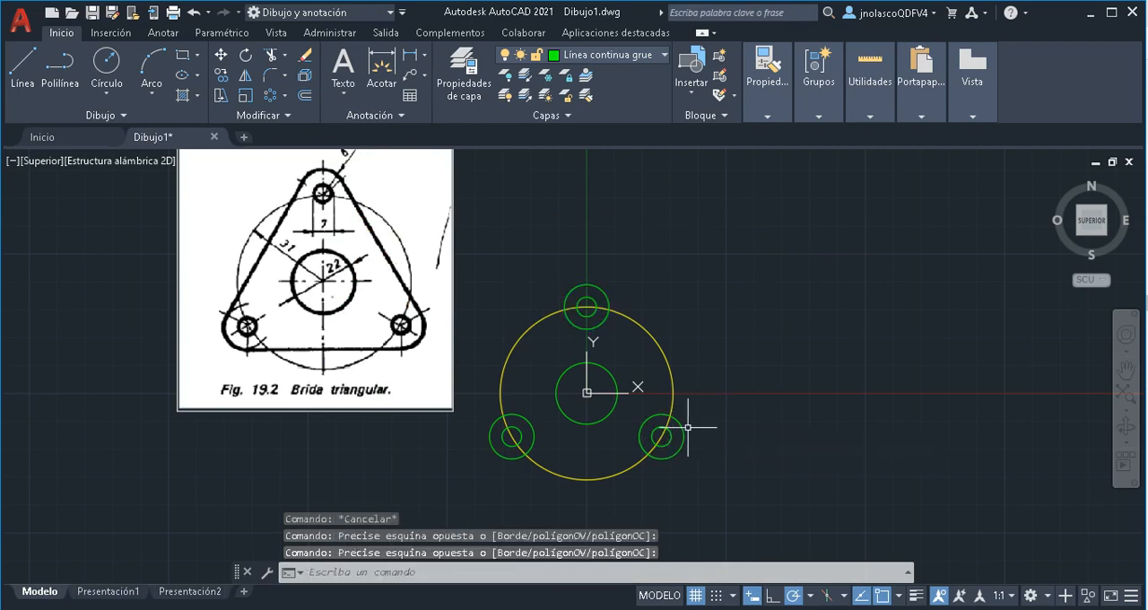
key("Escape")
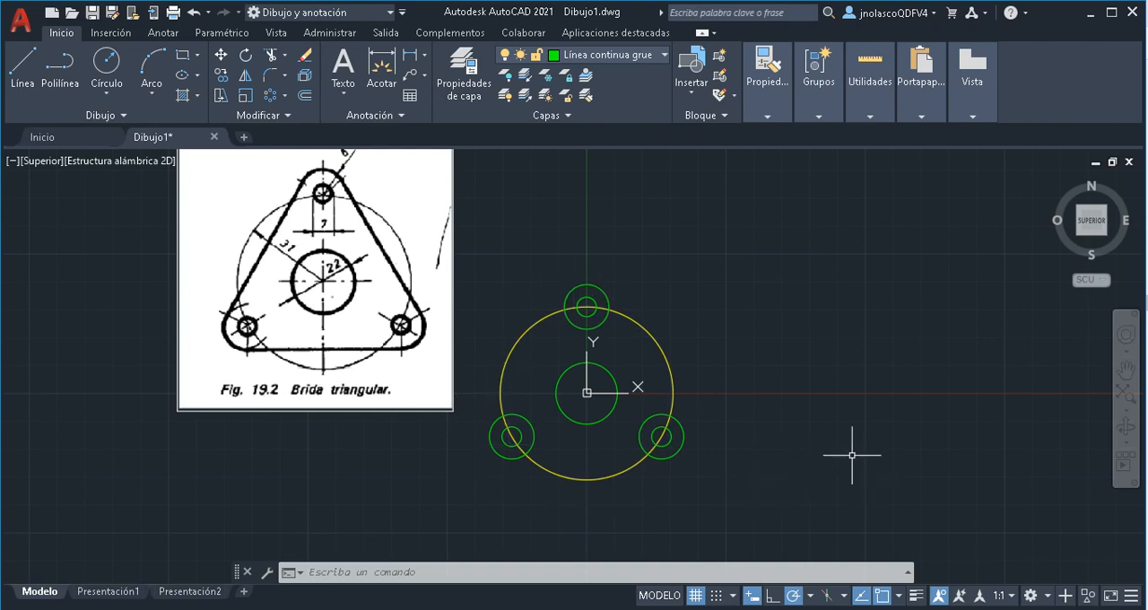
Draw a line tangent to the outer circles of the lower-left and top holes, along the flange's left side
left_click(21, 64)
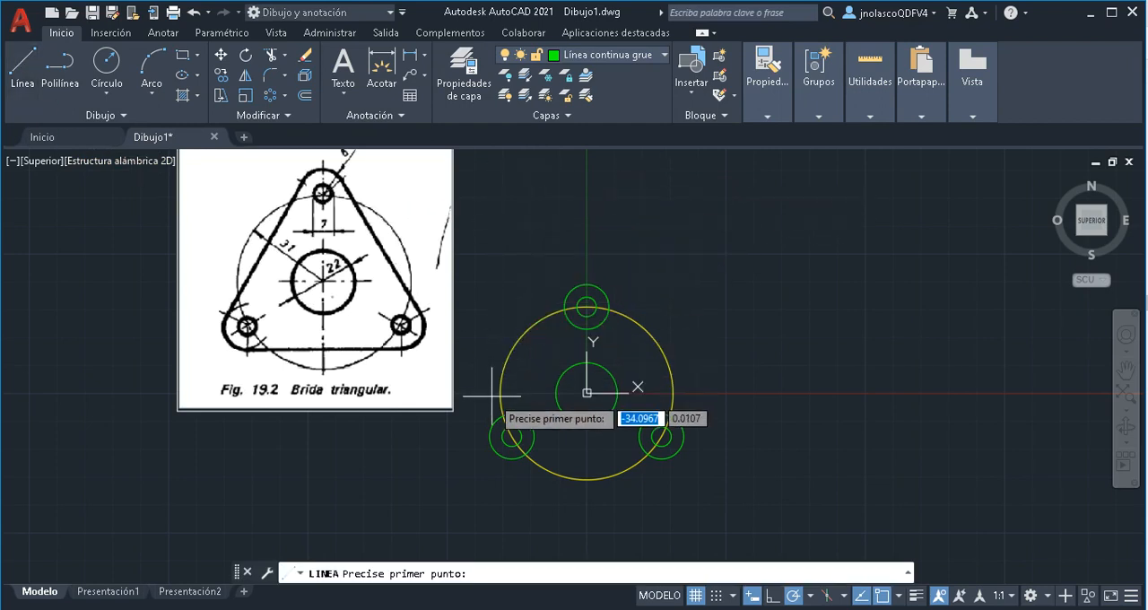
right_click(760, 253, "shift")
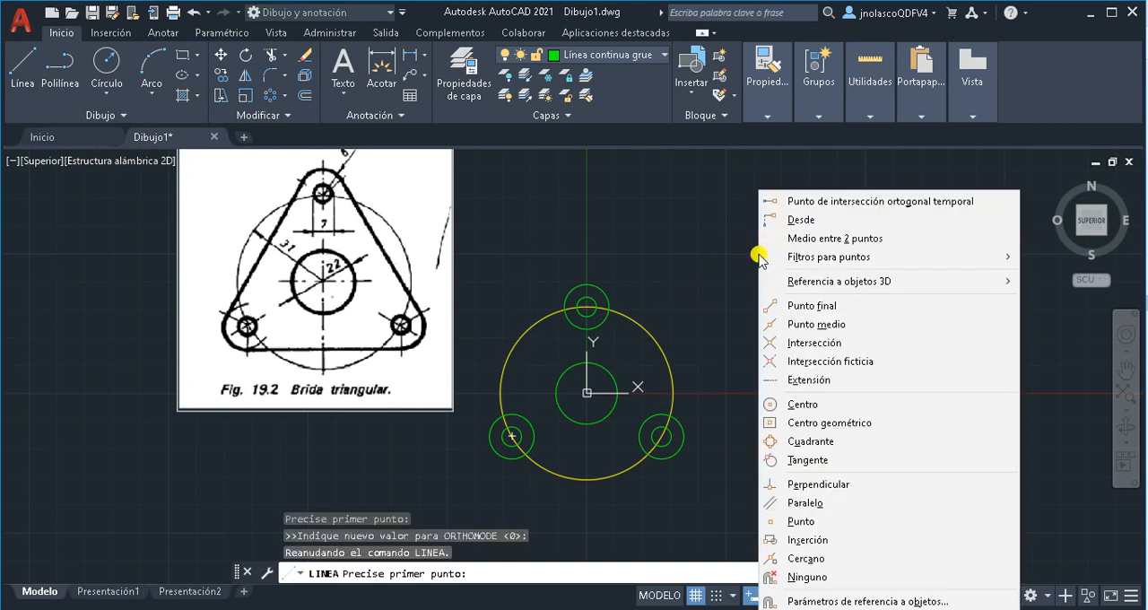
left_click(811, 461)
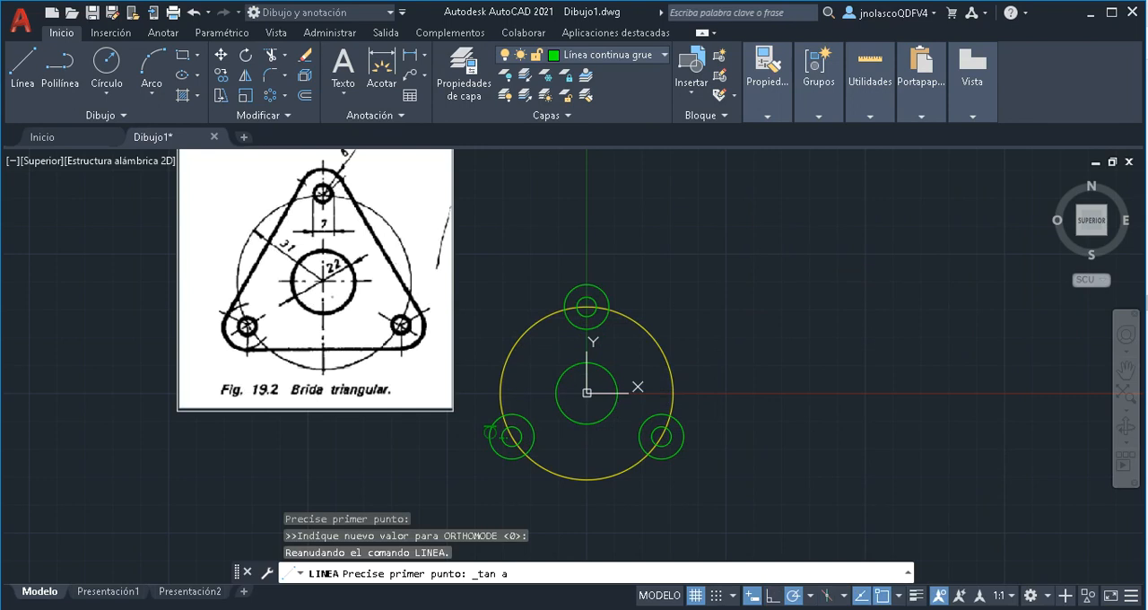
left_click(490, 432)
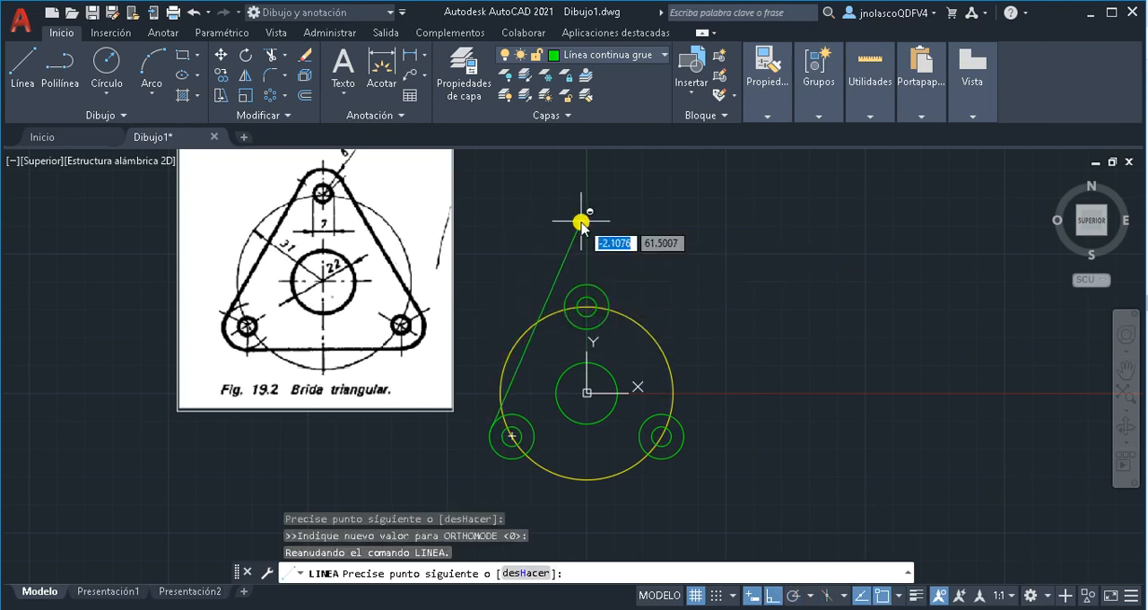
right_click(580, 221, "shift")
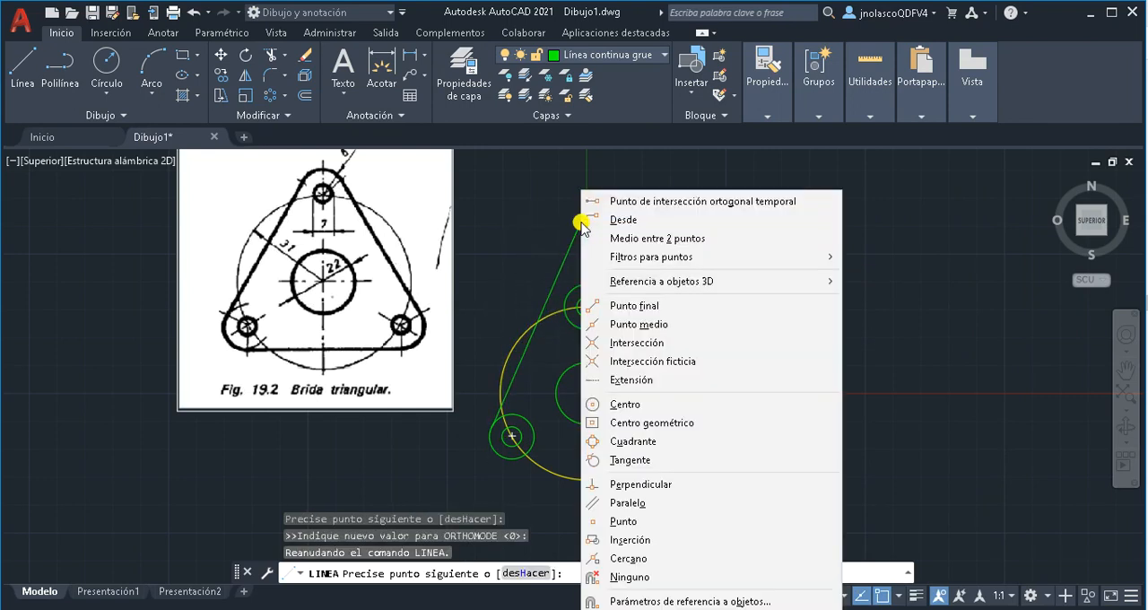
left_click(628, 459)
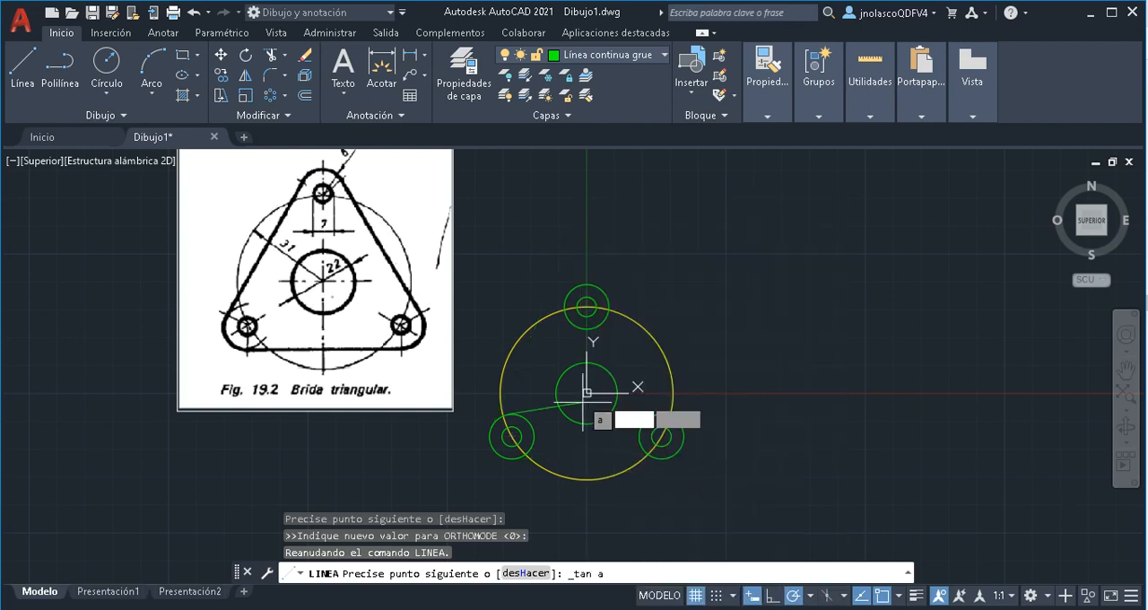
left_click(565, 294)
right_click(567, 295)
left_click(592, 302)
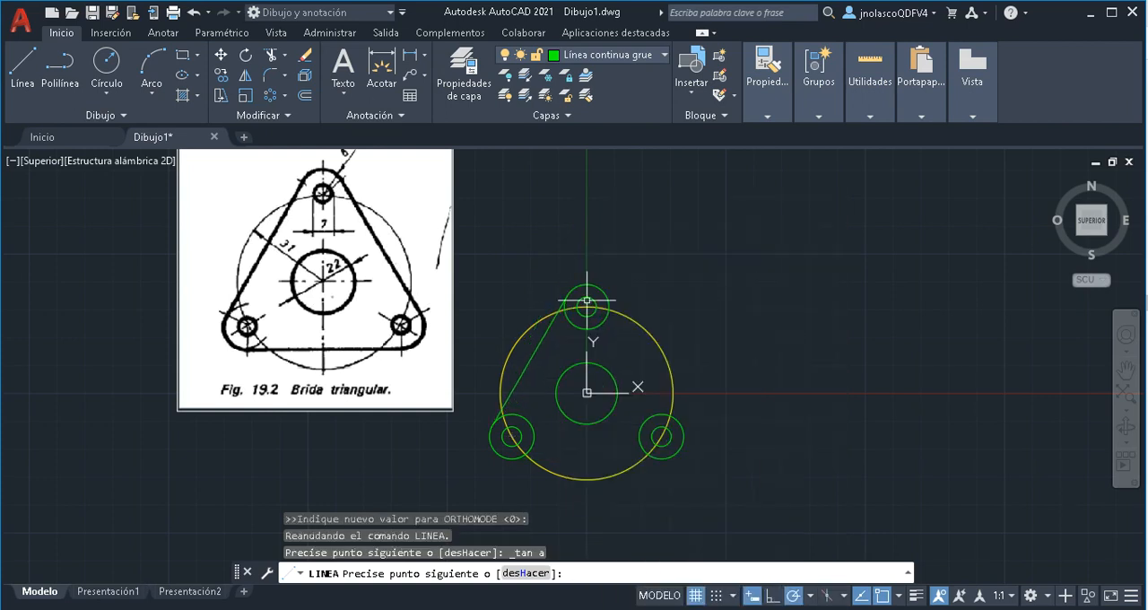
Draw a line tangent to the outer circles of the top and lower-right holes, along the flange's right side
left_click(27, 61)
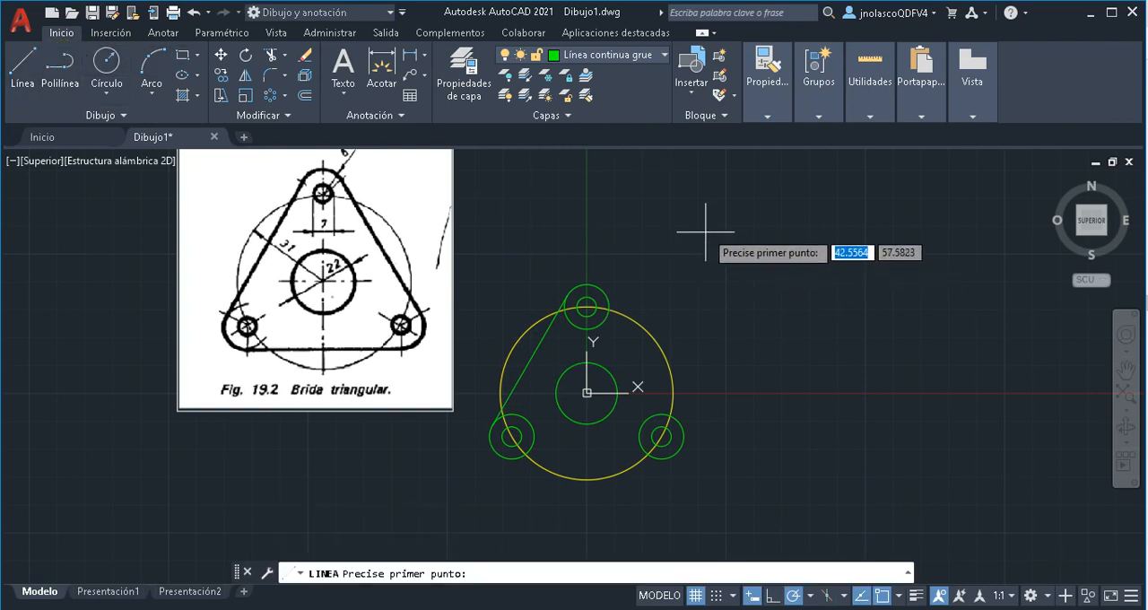
right_click(706, 231, "shift")
left_click(741, 459)
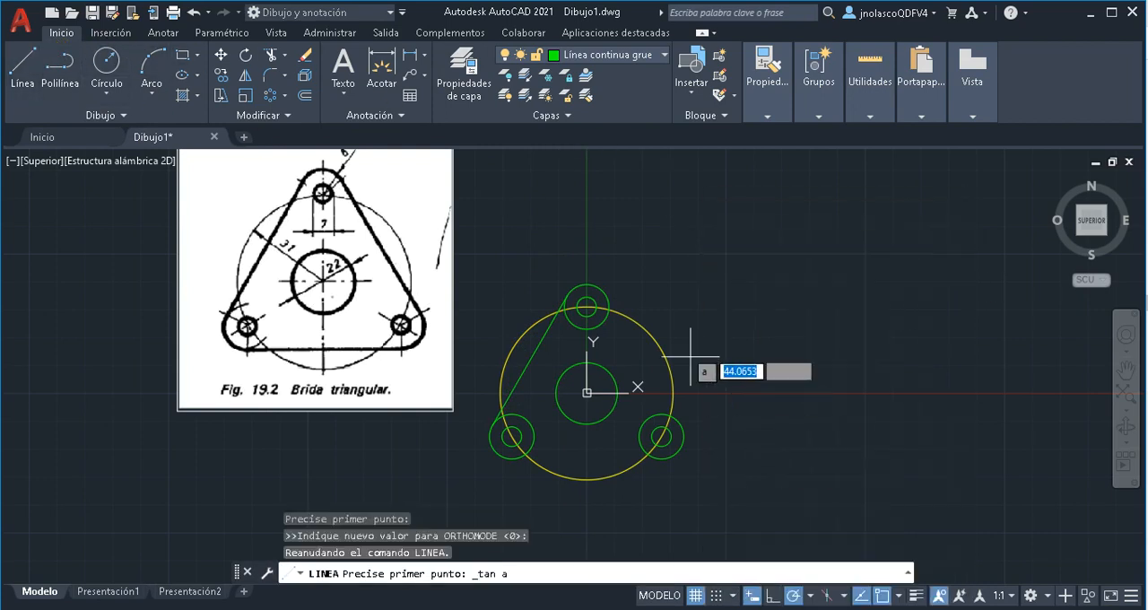
left_click(603, 284)
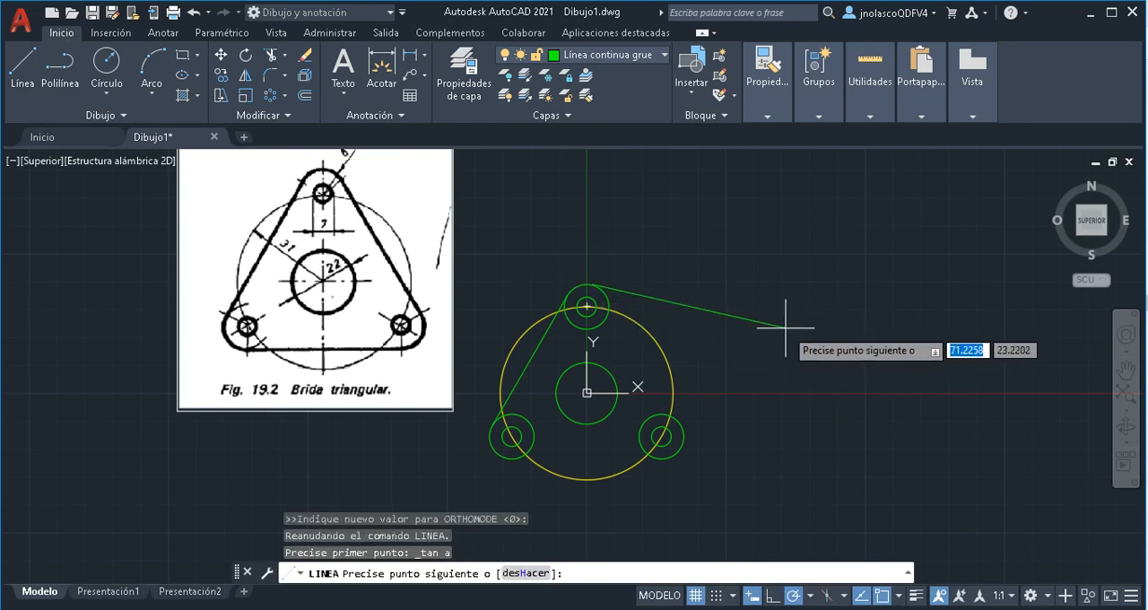
right_click(779, 296, "shift")
left_click(773, 458)
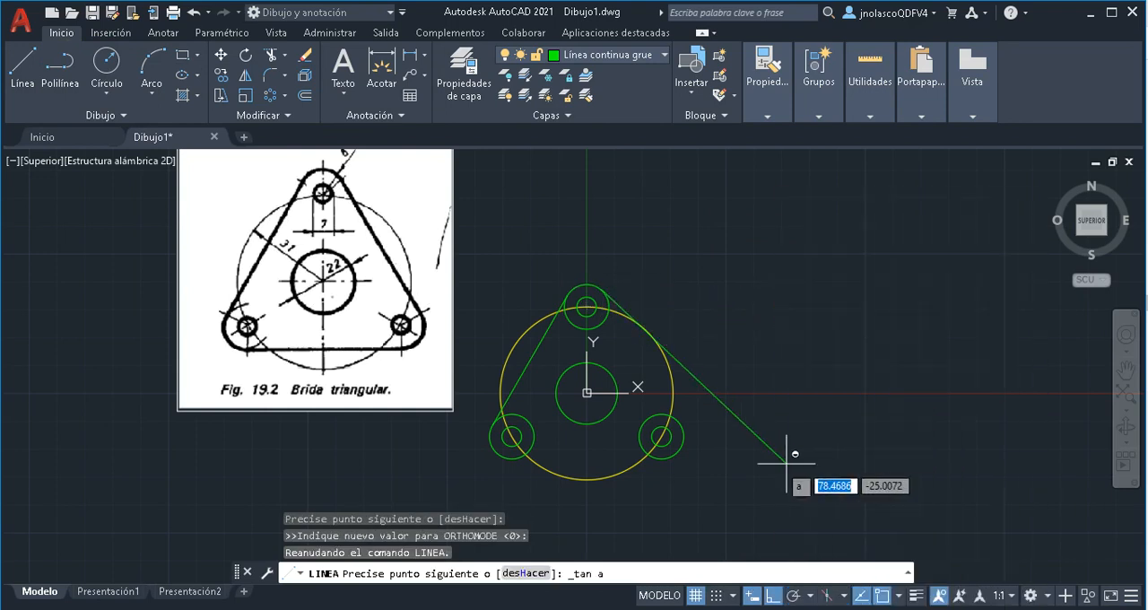
left_click(680, 435)
right_click(781, 367)
left_click(833, 378)
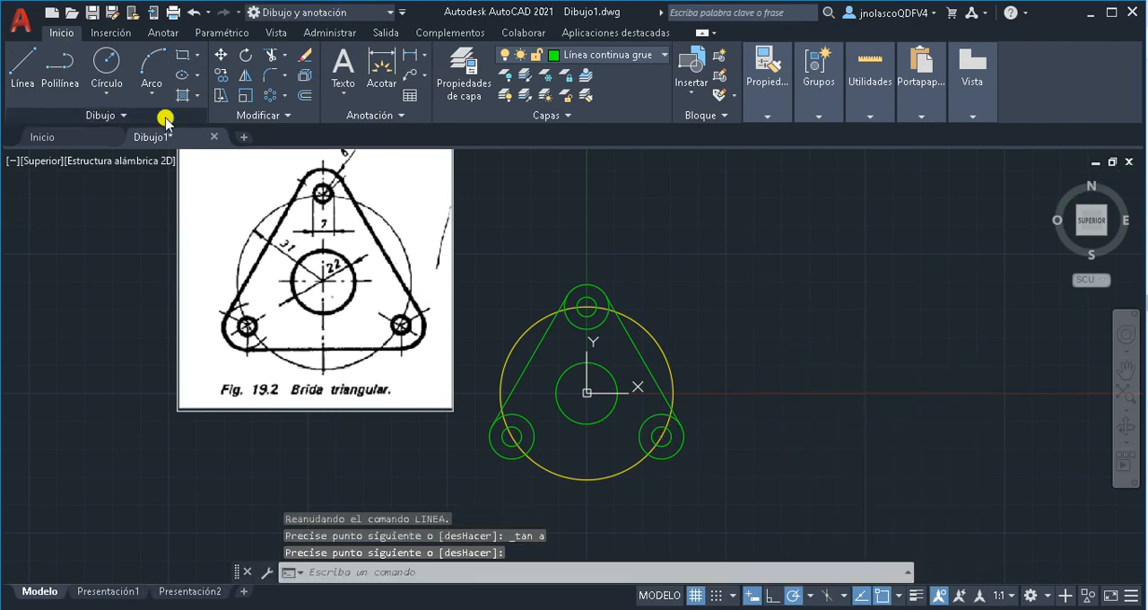
Draw a line tangent to the undersides of the lower-right and lower-left outer circles to close the flange outline
left_click(13, 69)
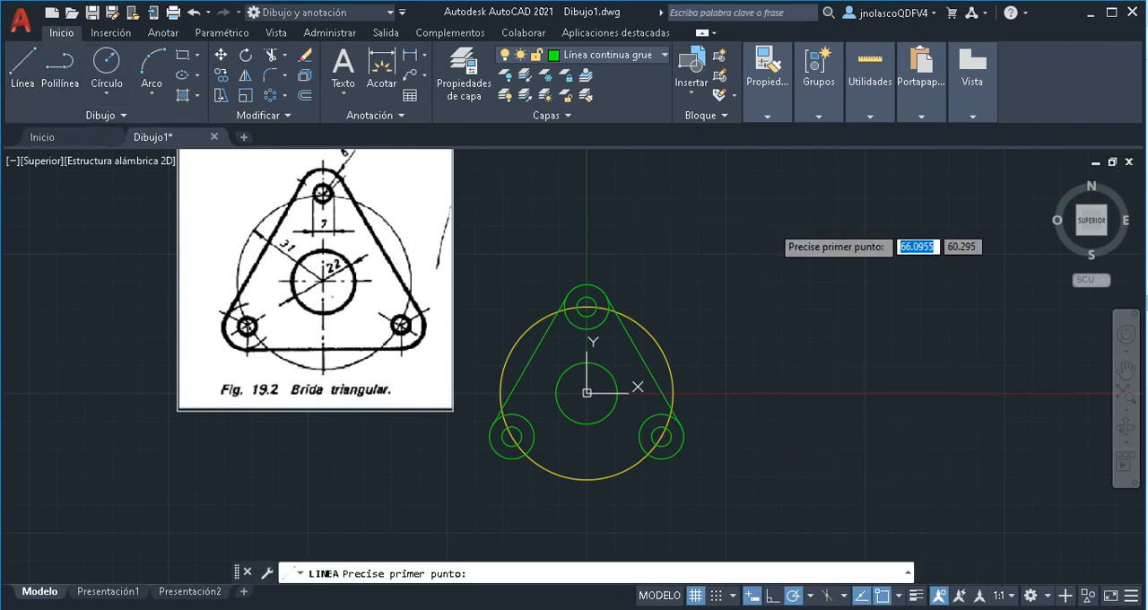
right_click(771, 230, "shift")
left_click(808, 468)
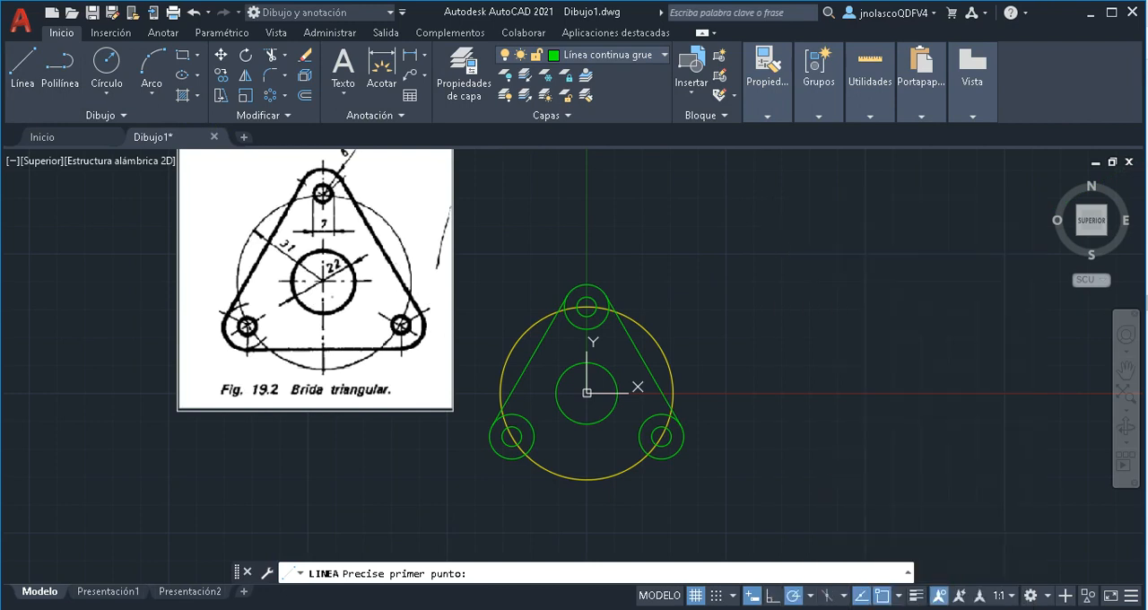
left_click(668, 464)
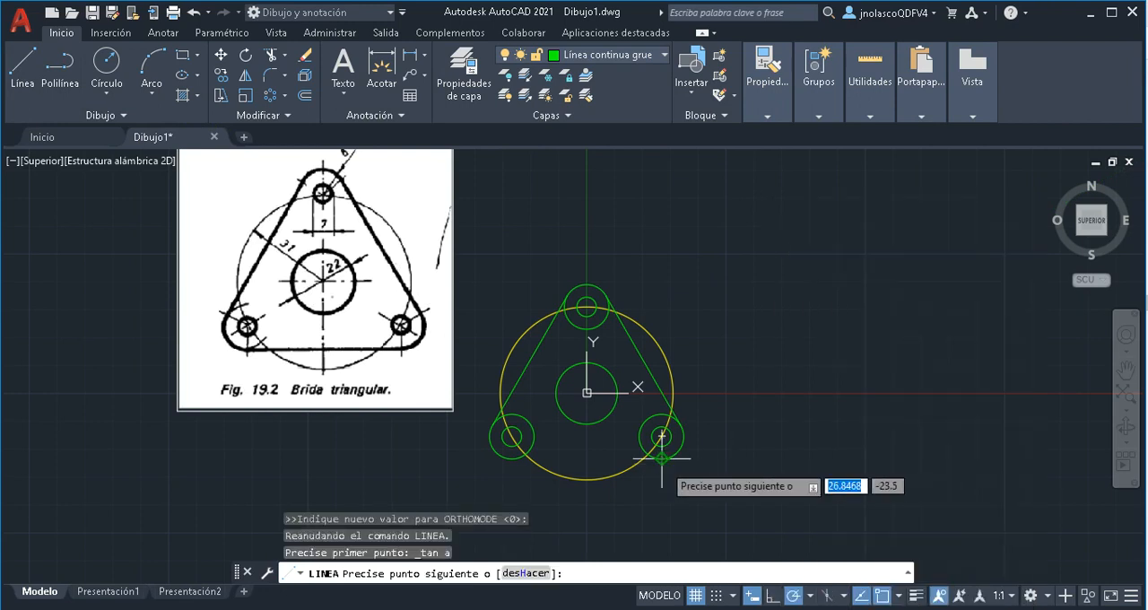
right_click(842, 368, "shift")
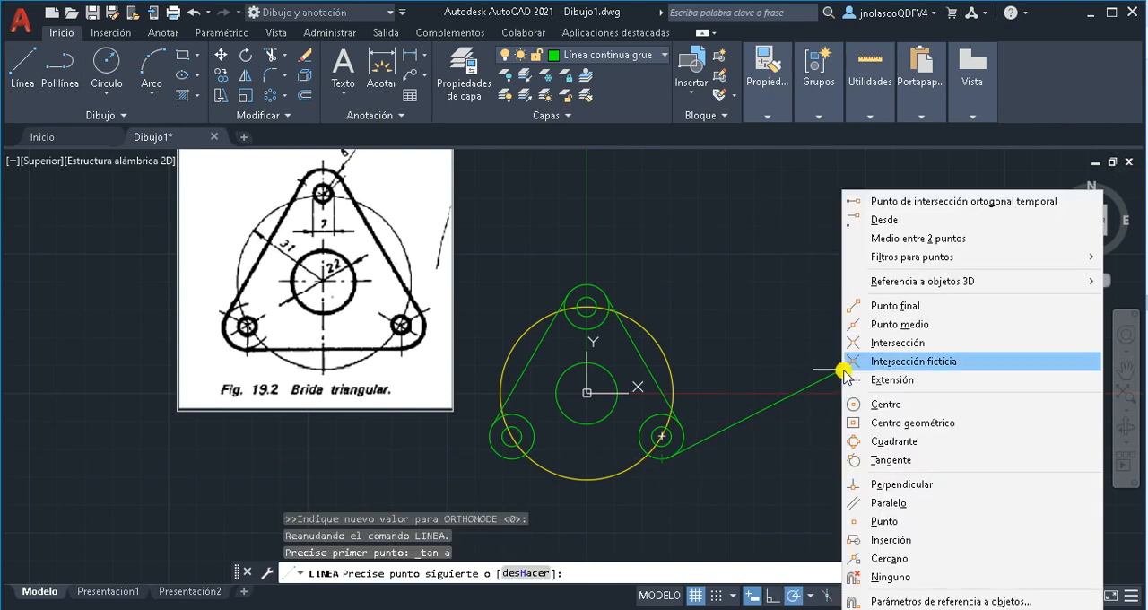
left_click(906, 461)
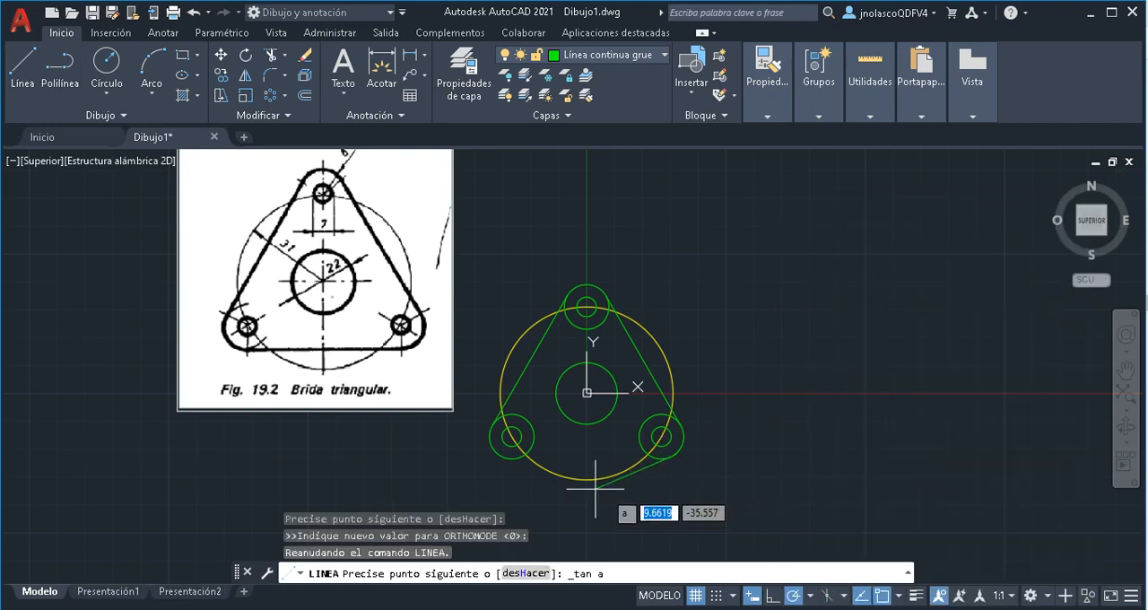
left_click(512, 436)
right_click(511, 458)
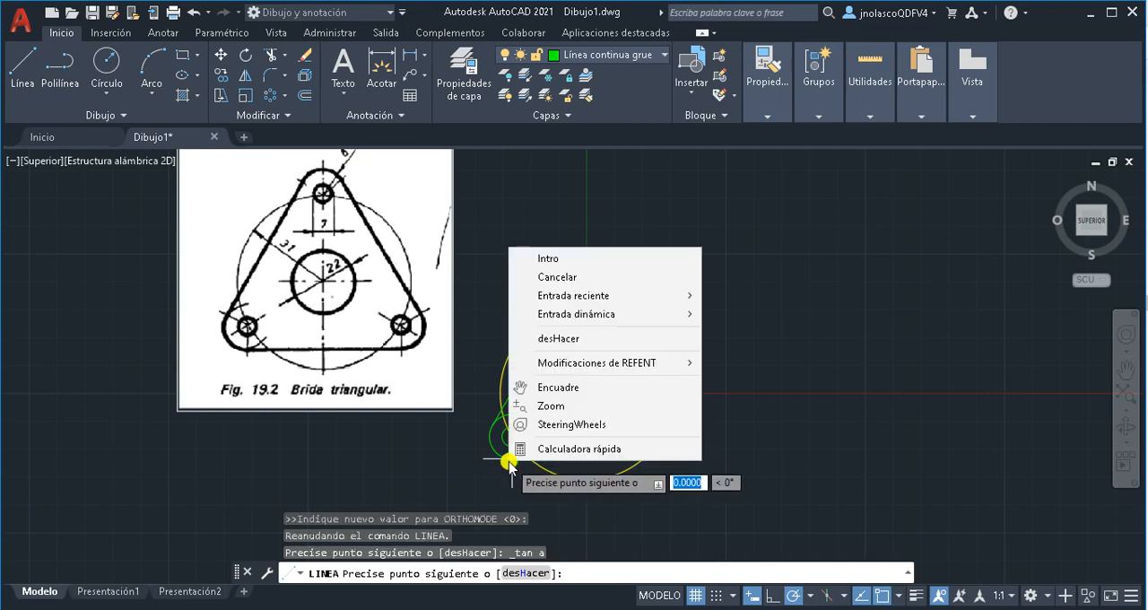
left_click(563, 259)
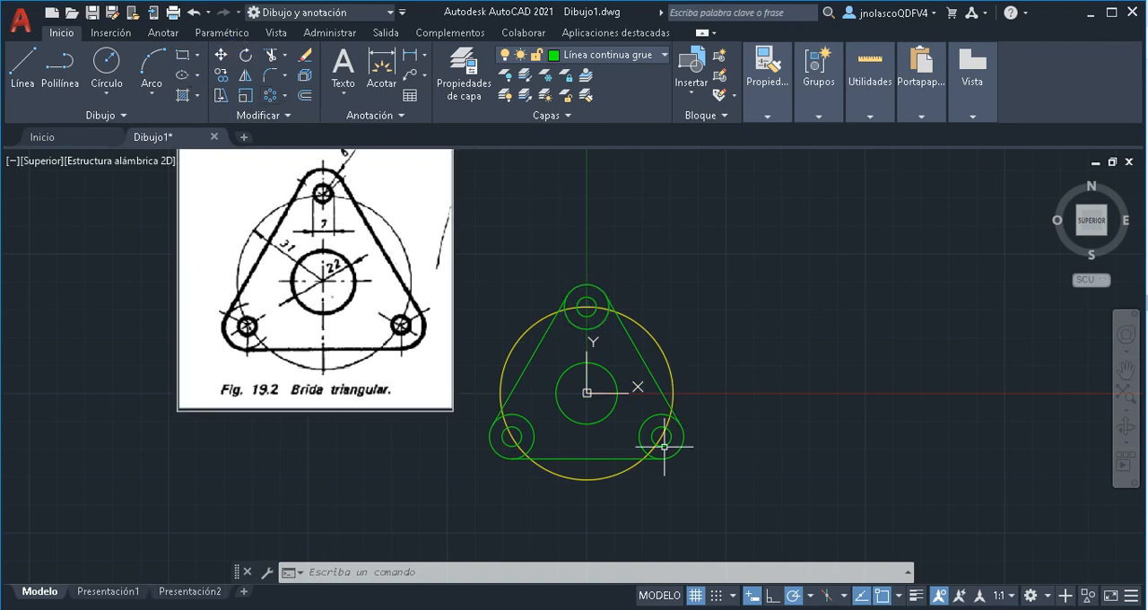
Trim the inner part of the top outer circle between the two tangent lines, leaving the rounded top corner
left_click(270, 54)
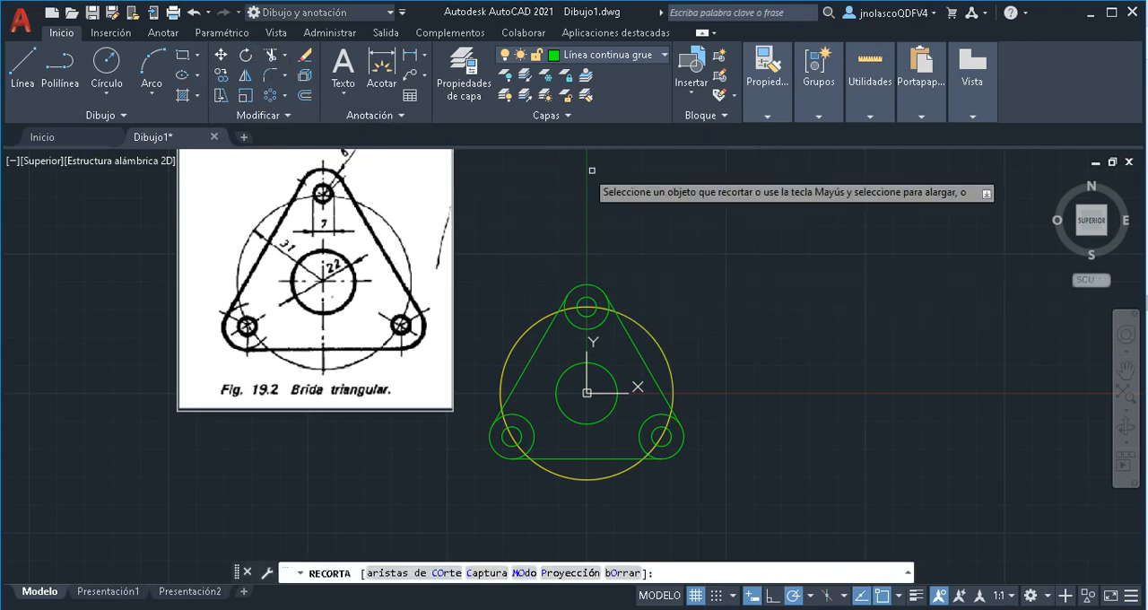
right_click(638, 188)
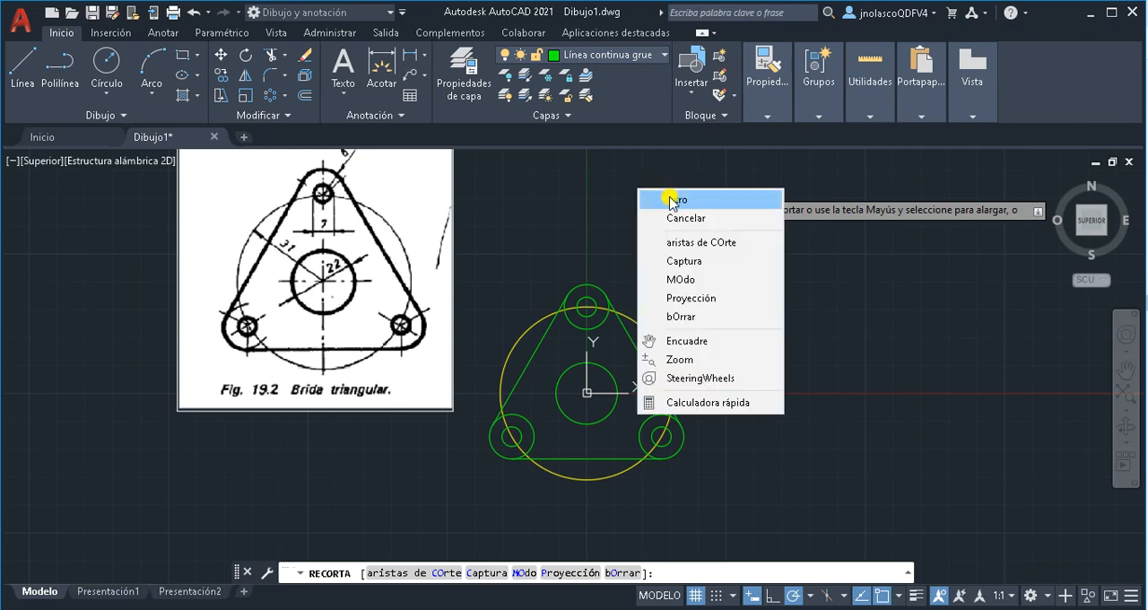
left_click(673, 200)
scroll(649, 308, "up", 4)
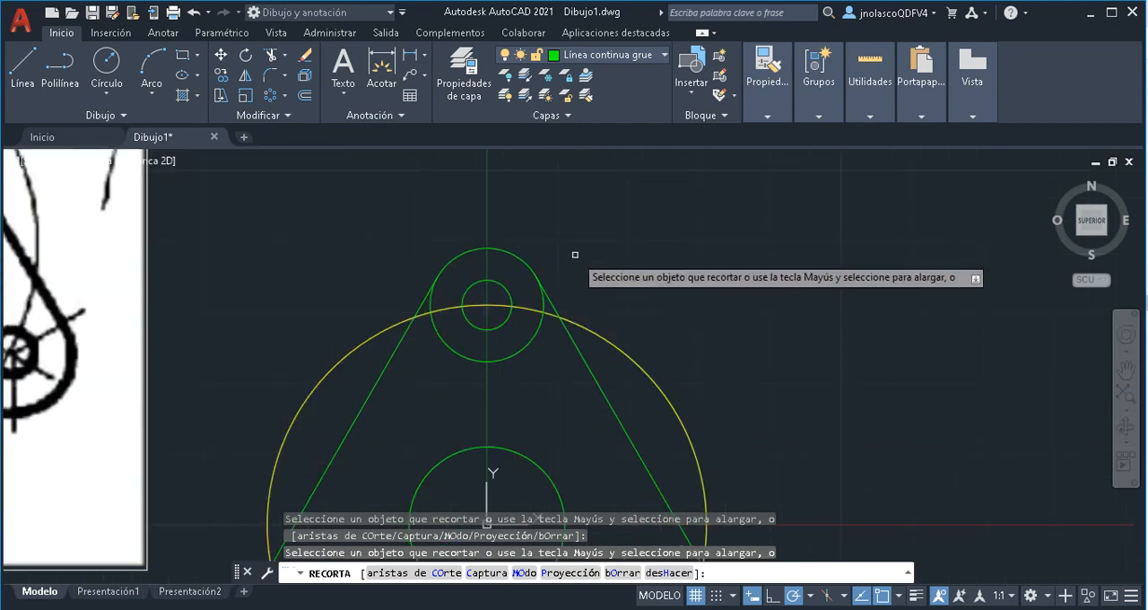
scroll(575, 255, "up", 4)
middle_click_drag(575, 257, 679, 192)
left_click(596, 301)
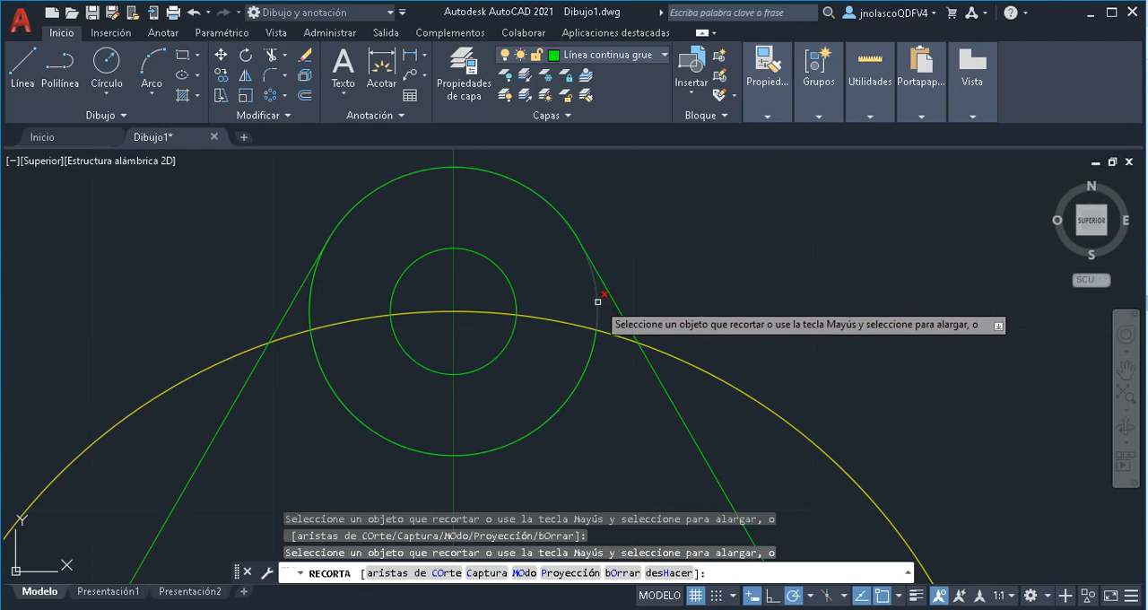
left_click(309, 317)
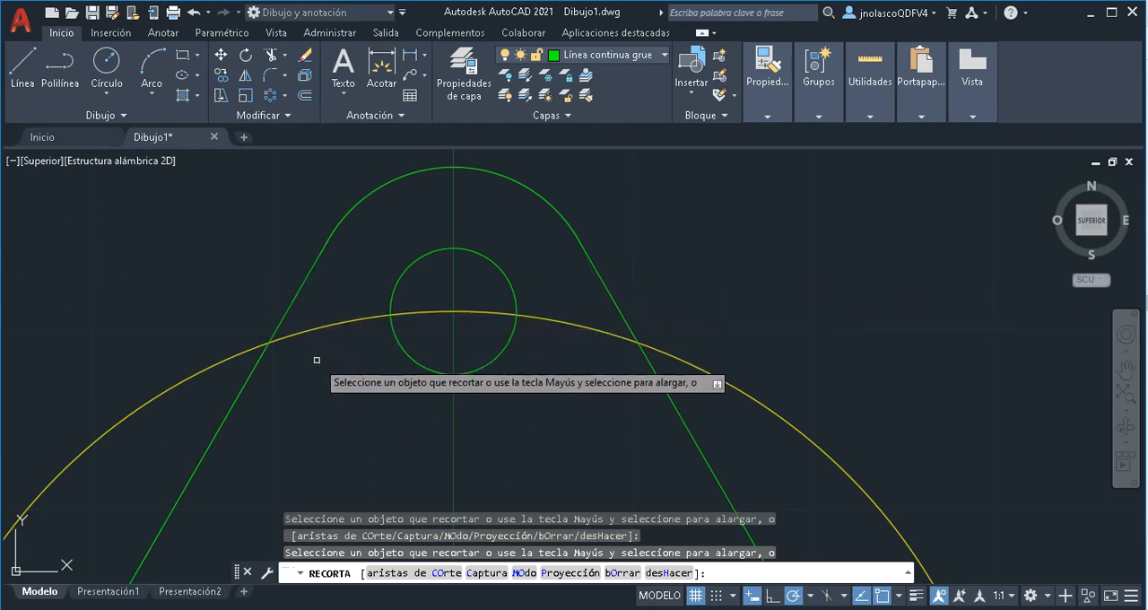
Trim the inner part of the lower-right outer circle so only the rounded corner arc between the tangent lines remains
scroll(507, 407, "down", 5)
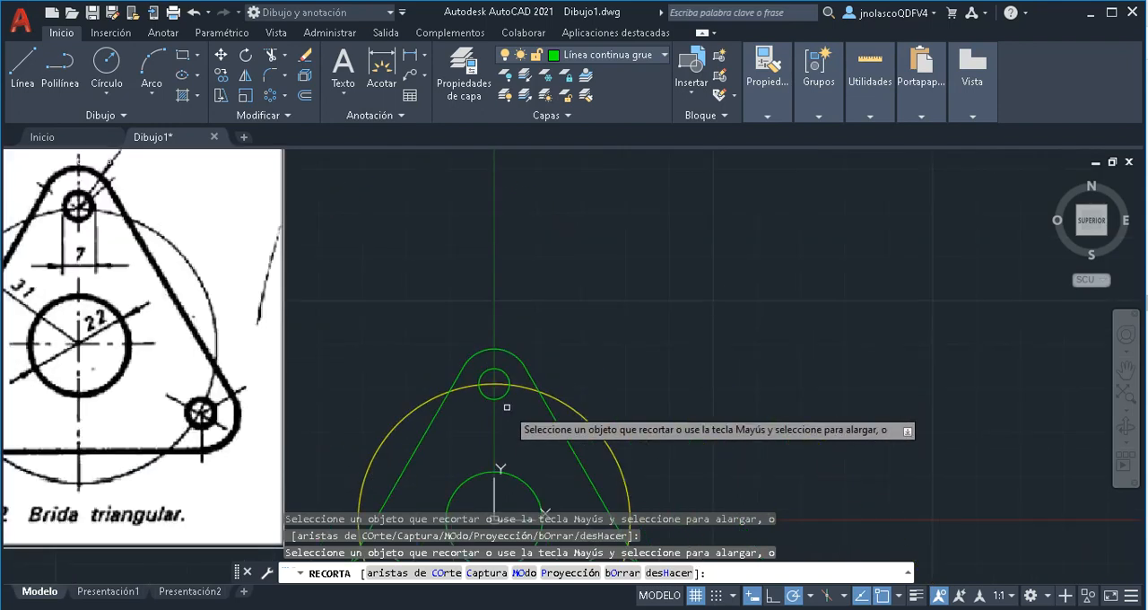
scroll(506, 407, "down", 2)
scroll(547, 386, "up", 2)
scroll(562, 365, "up", 5)
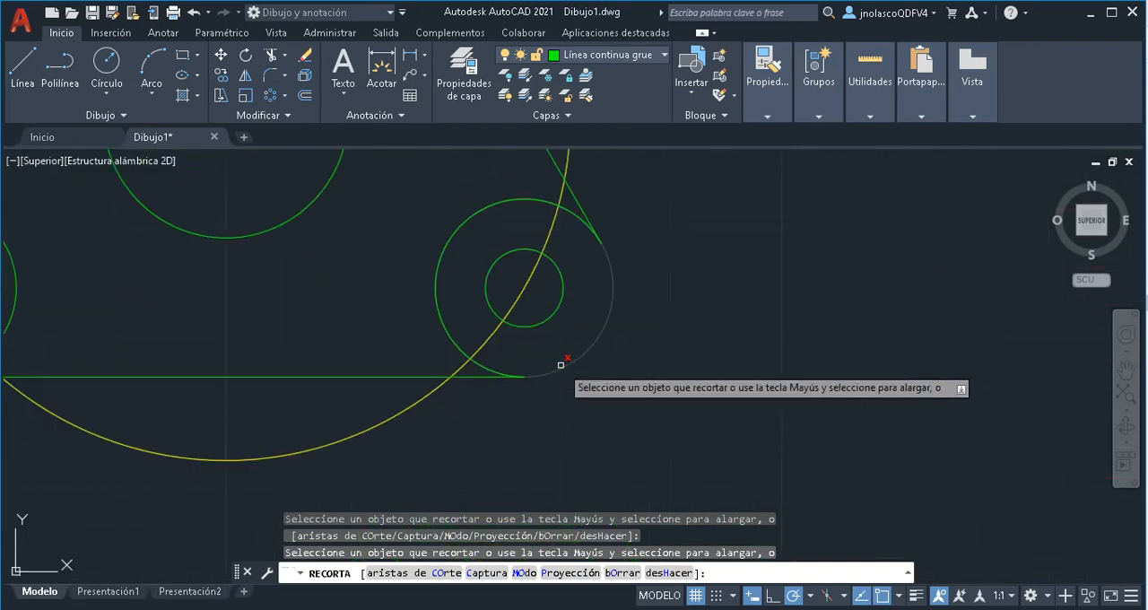
left_click(480, 210)
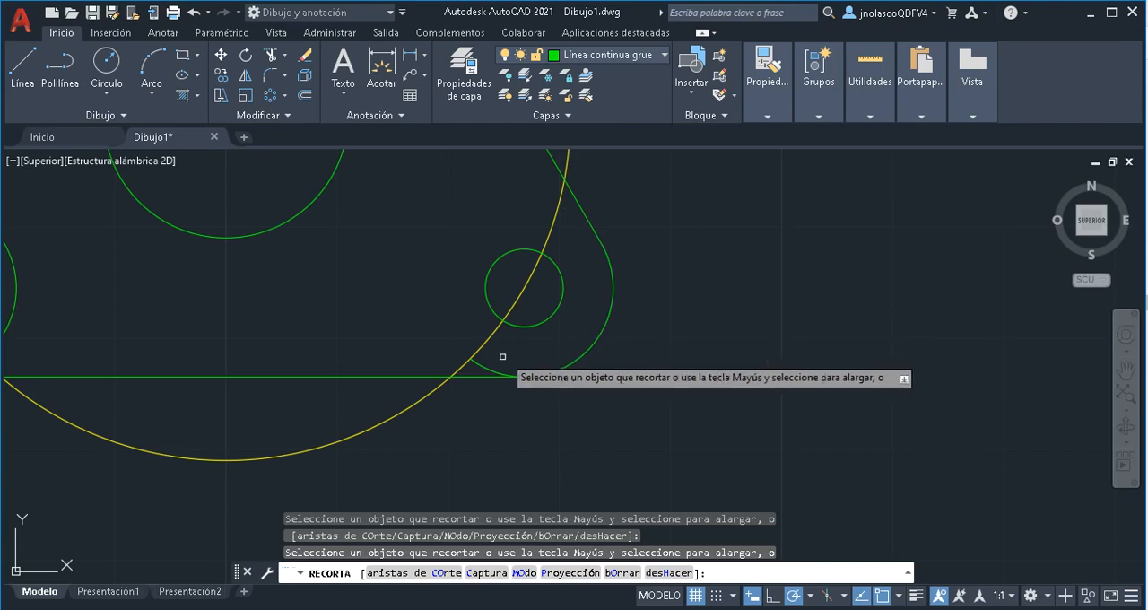
scroll(387, 295, "up", 2)
Trim the inner part of the lower-left outer circle between its tangent lines and end the Trim command
scroll(390, 300, "down", 4)
scroll(506, 342, "up", 4)
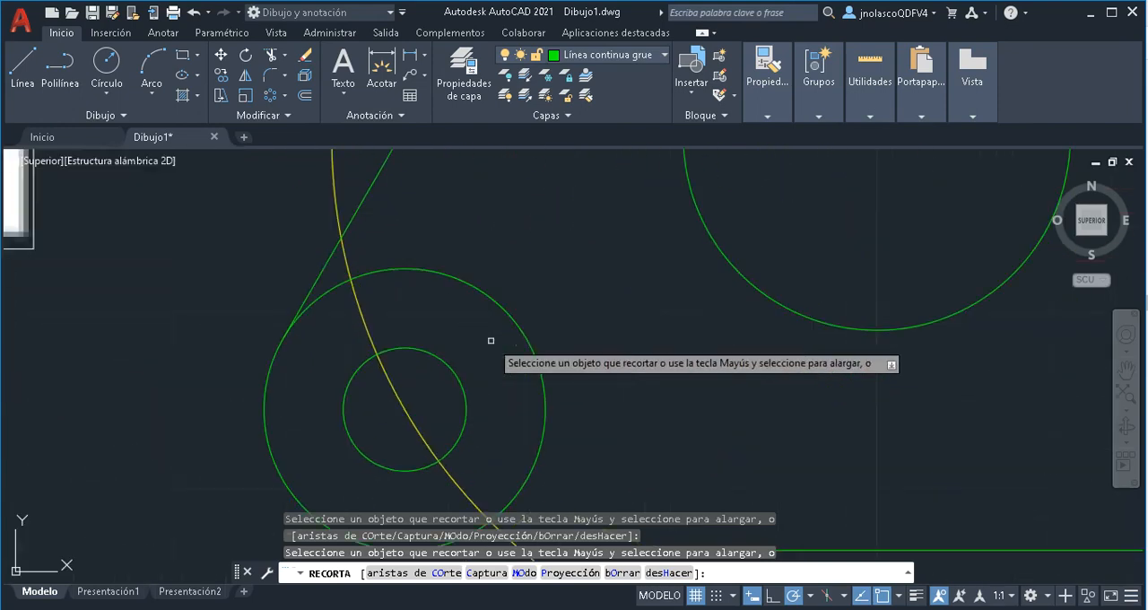
left_click(404, 268)
middle_click_drag(539, 390, 595, 235)
left_click(534, 374)
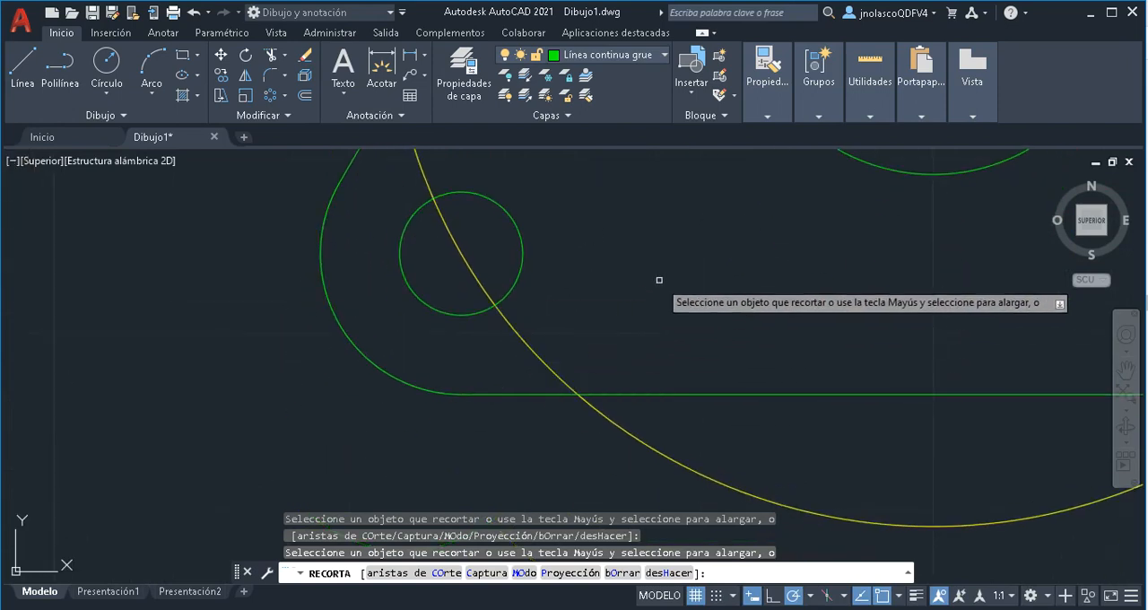
right_click(661, 282)
left_click(700, 292)
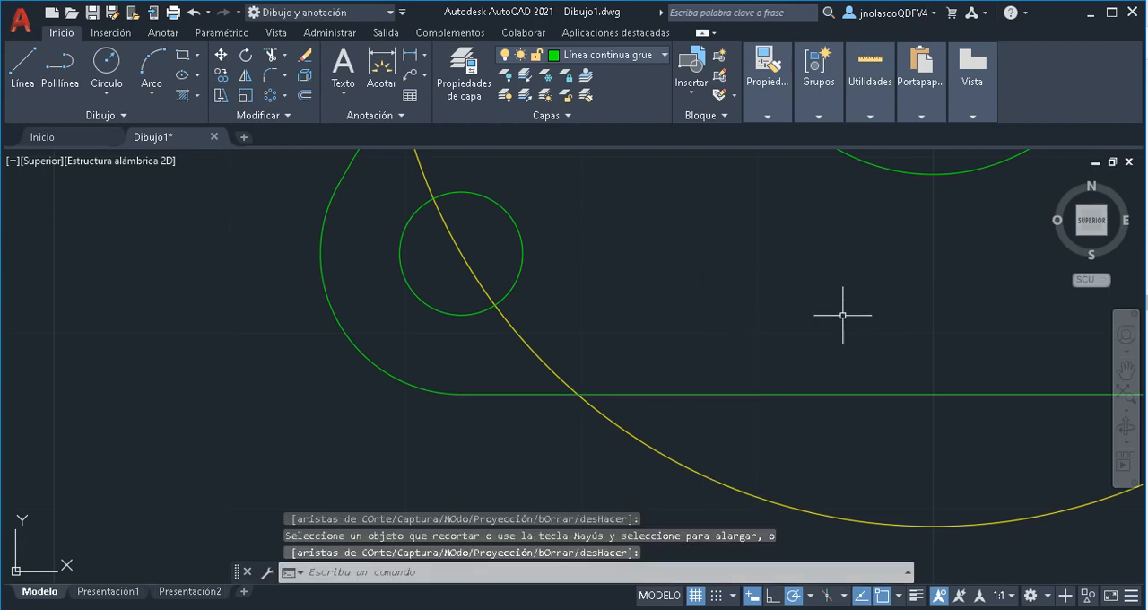
Move the reference image straight down by its lower-right corner so it lines up beside the drawn flange
left_click(1127, 402)
mouse_move(674, 380)
middle_mouse_down()
mouse_move(661, 385)
mouse_move(616, 303)
middle_mouse_up()
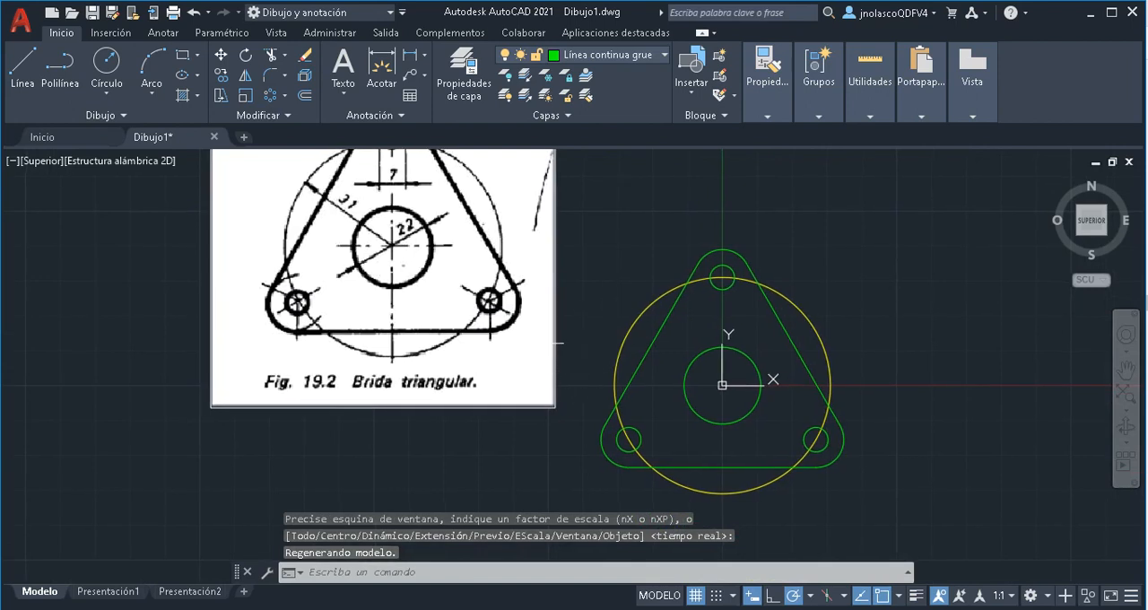
middle_click_drag(559, 344, 542, 281)
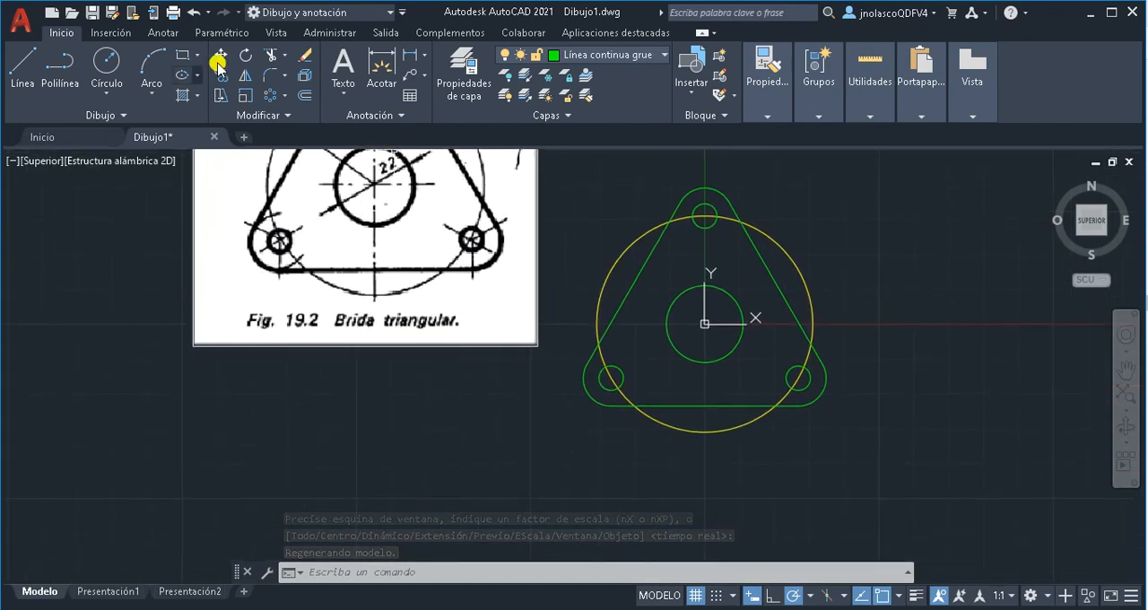
left_click(218, 62)
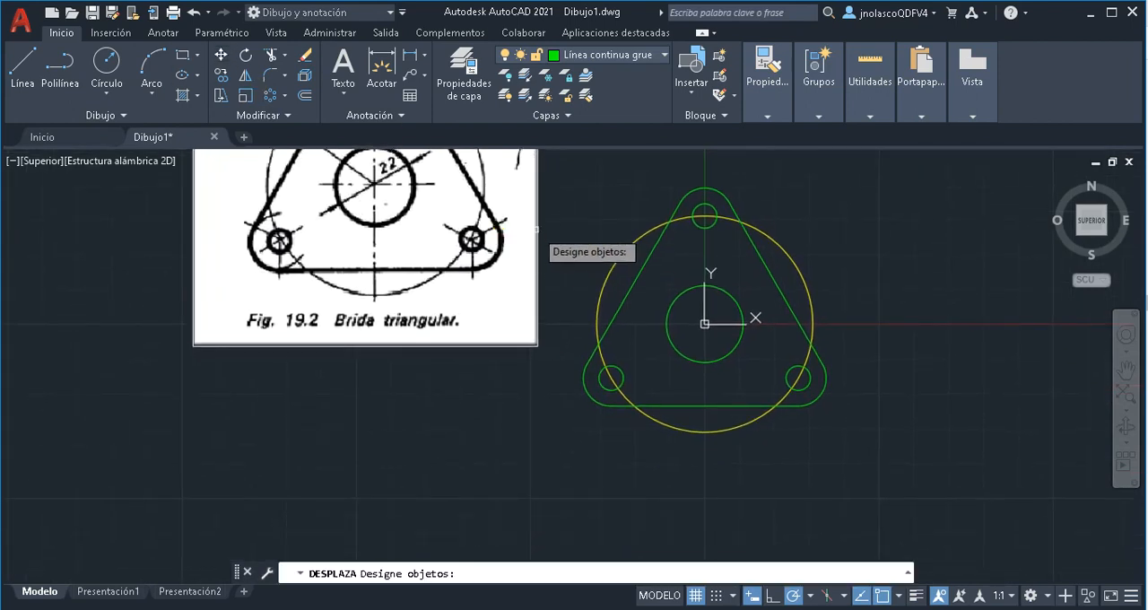
left_click(537, 230)
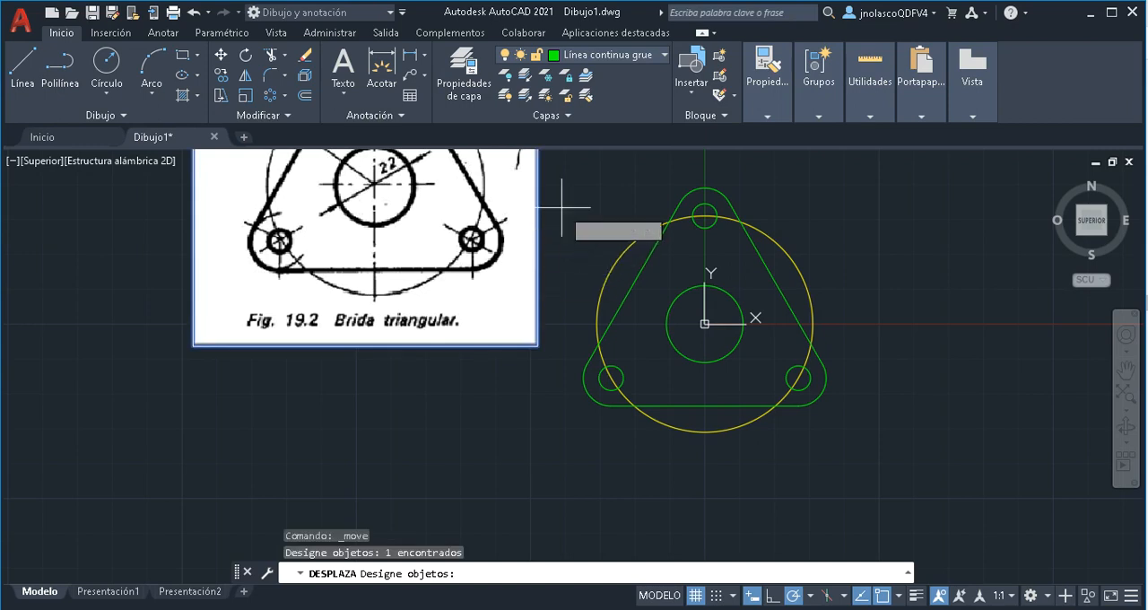
key("Return")
left_click(537, 346)
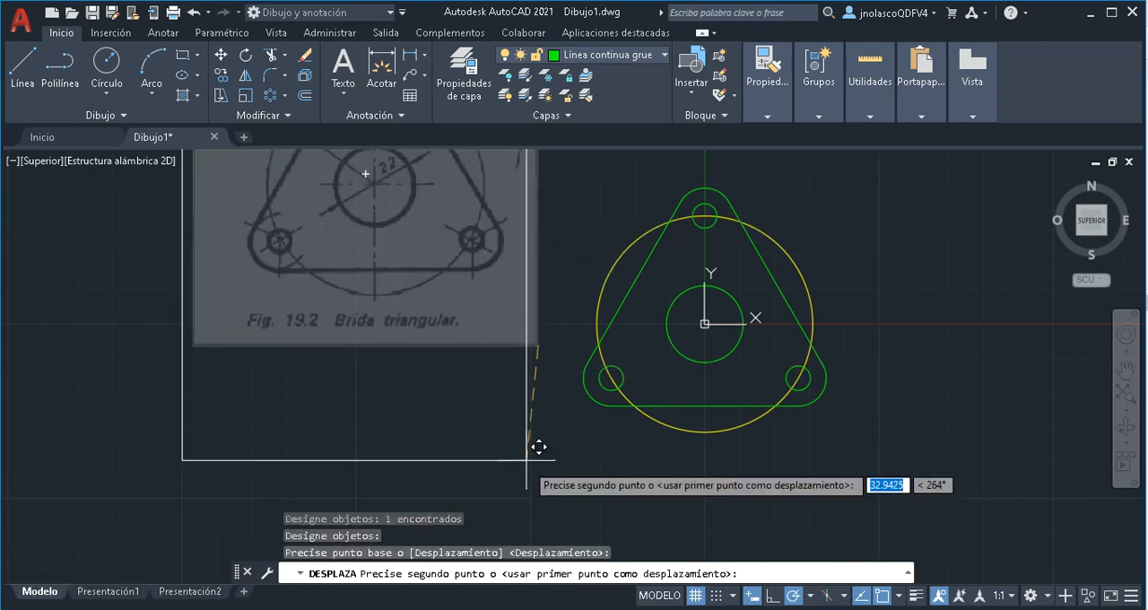
left_click(536, 468)
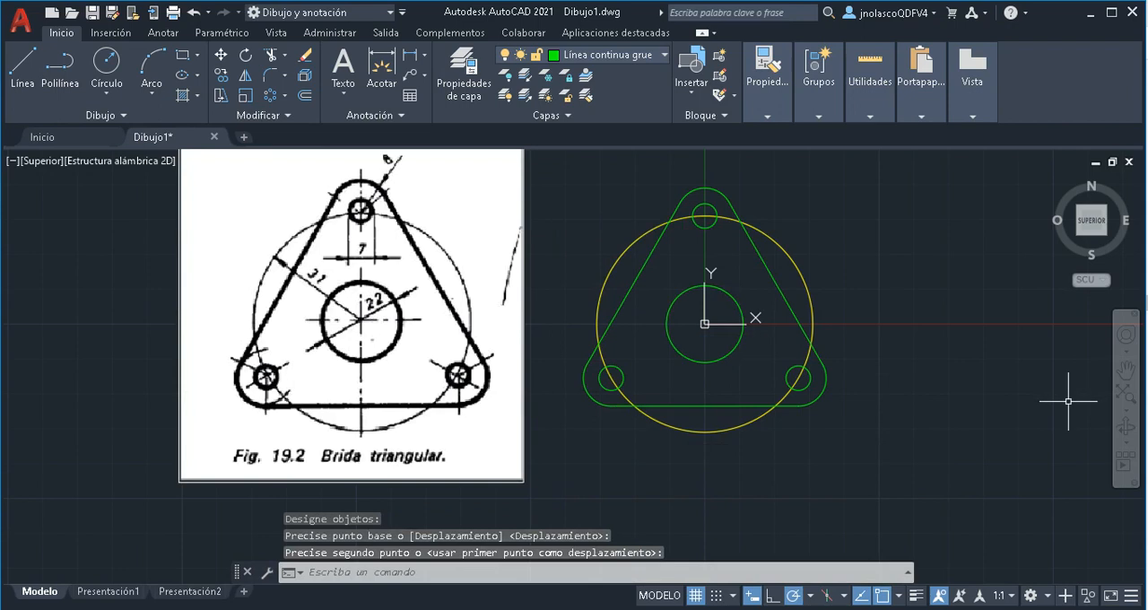
middle_click_drag(1068, 401, 987, 411)
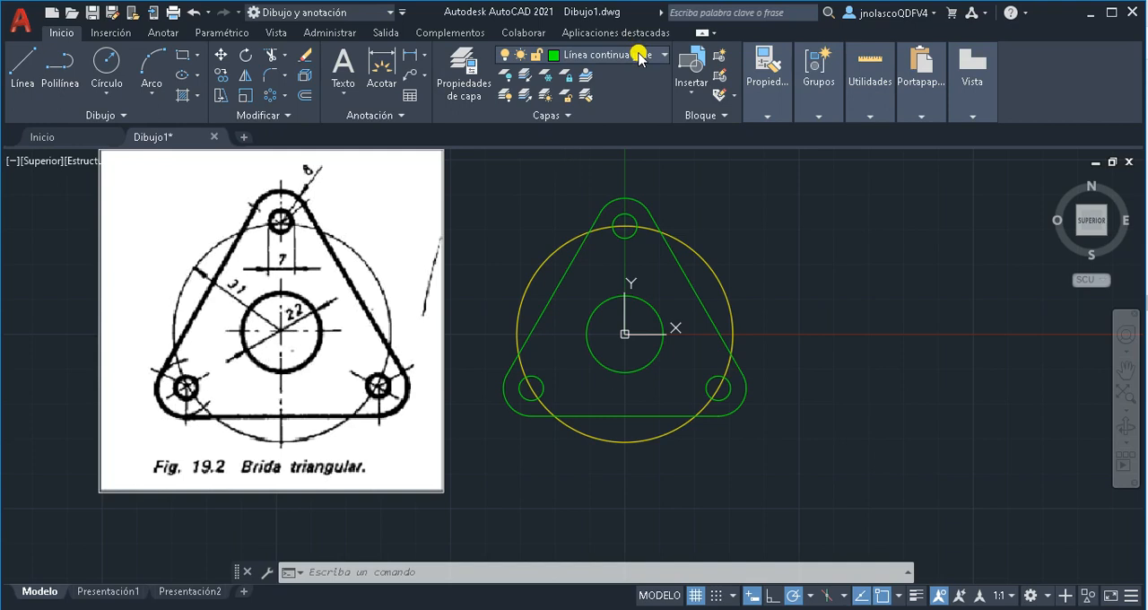
Make "Línea de trazo y punto" the current layer and bring up the annotation tools for the centre marks
left_click(640, 56)
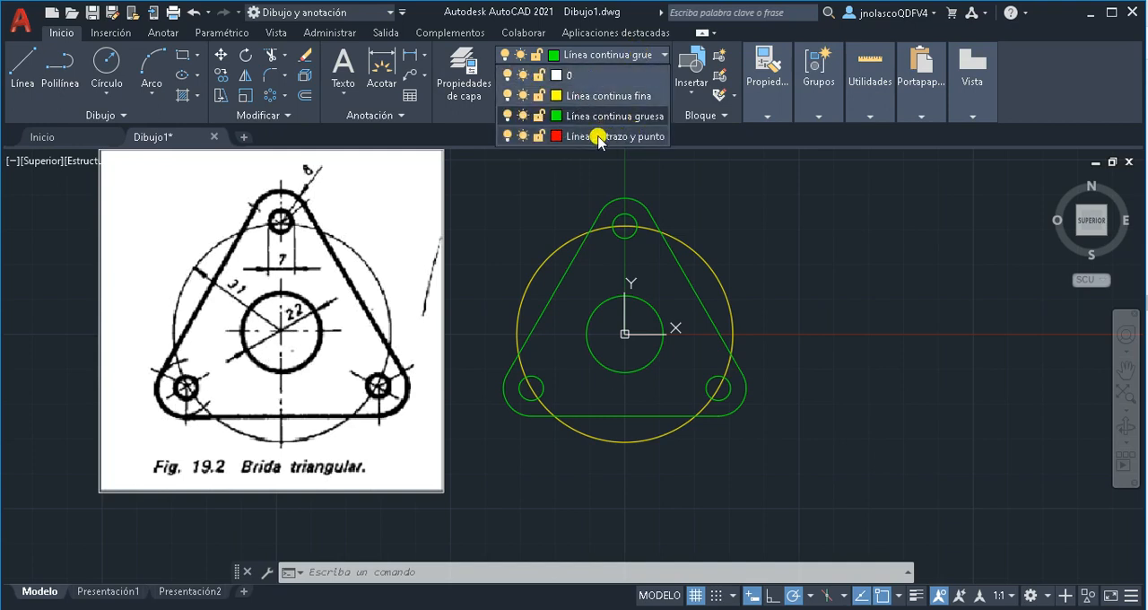
left_click(599, 139)
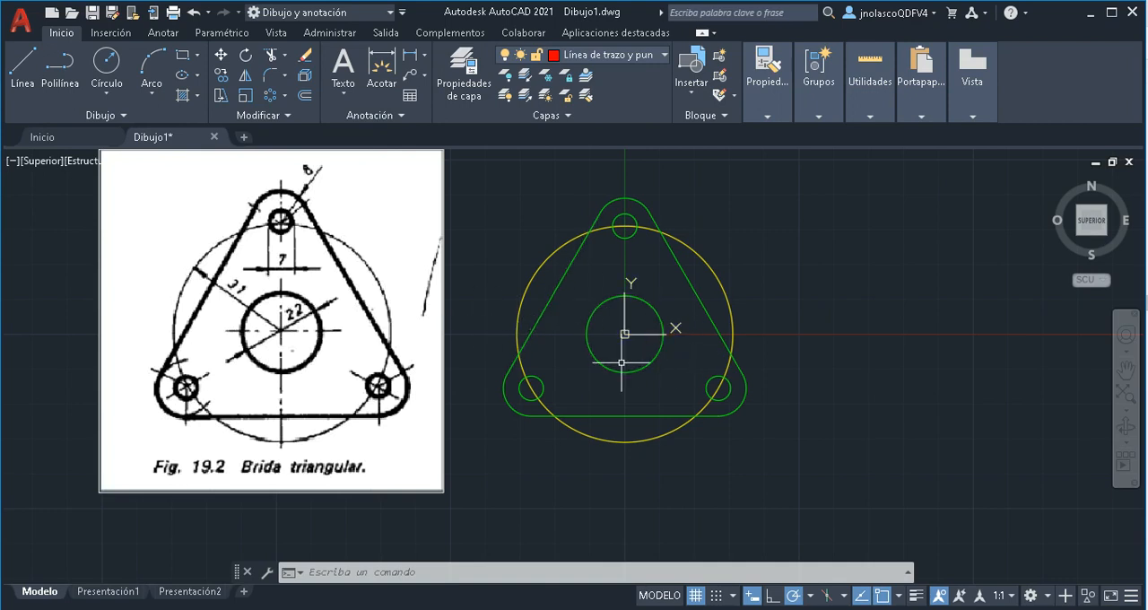
left_click(592, 59)
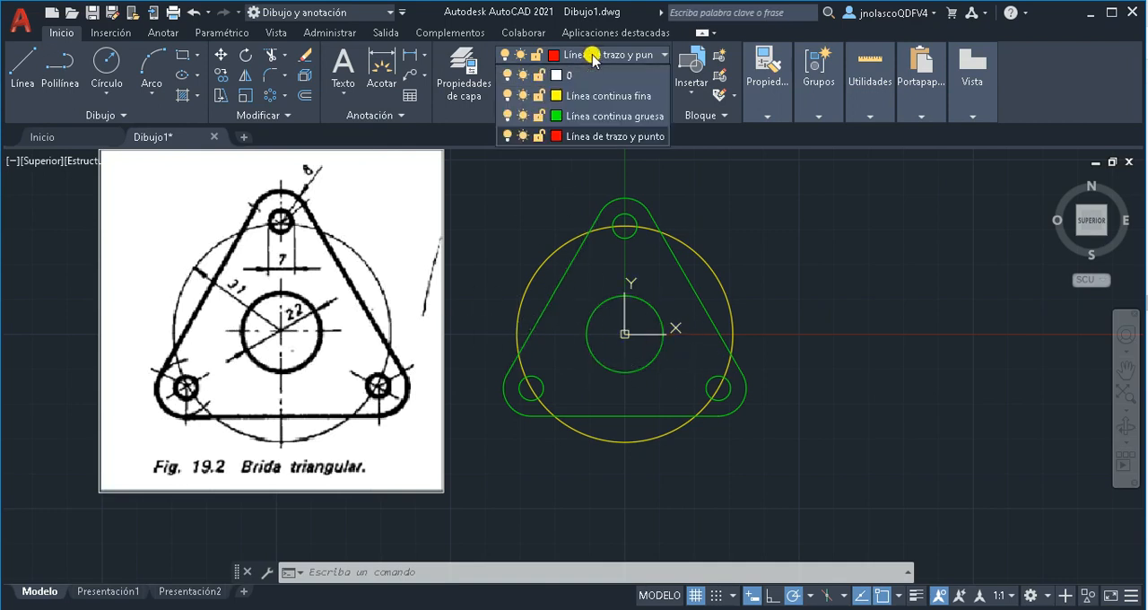
left_click(600, 135)
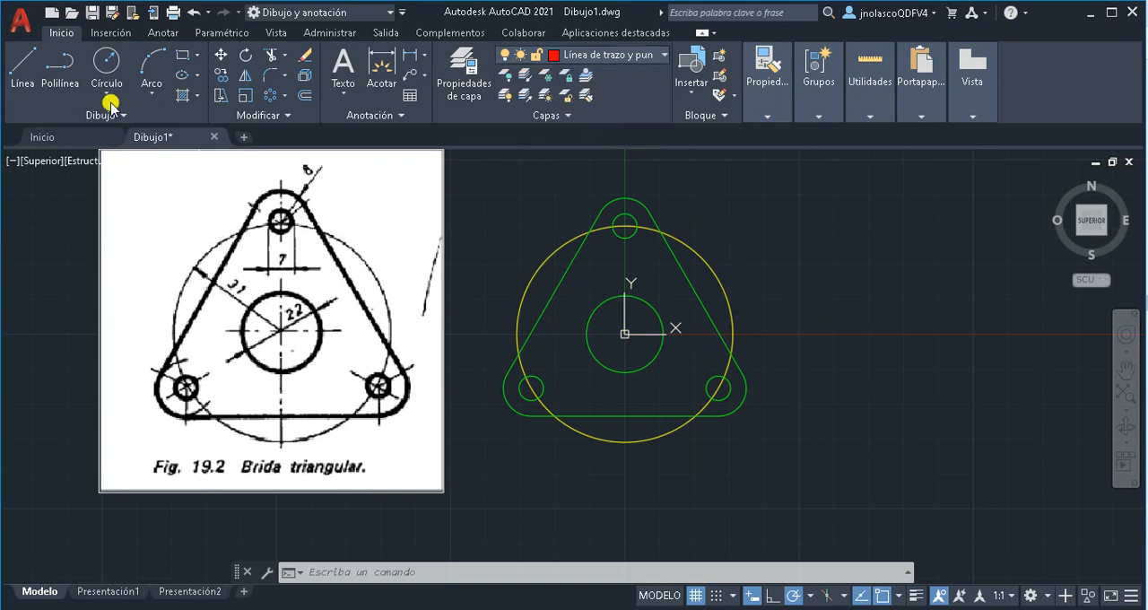
left_click(166, 36)
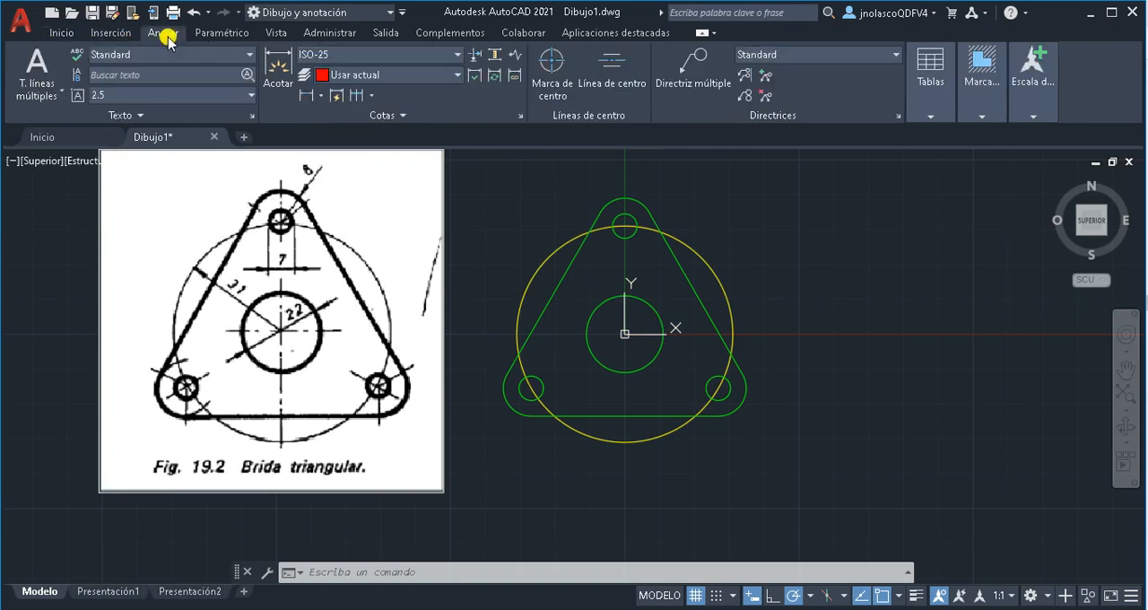
left_click(321, 97)
left_click(321, 96)
left_click(321, 97)
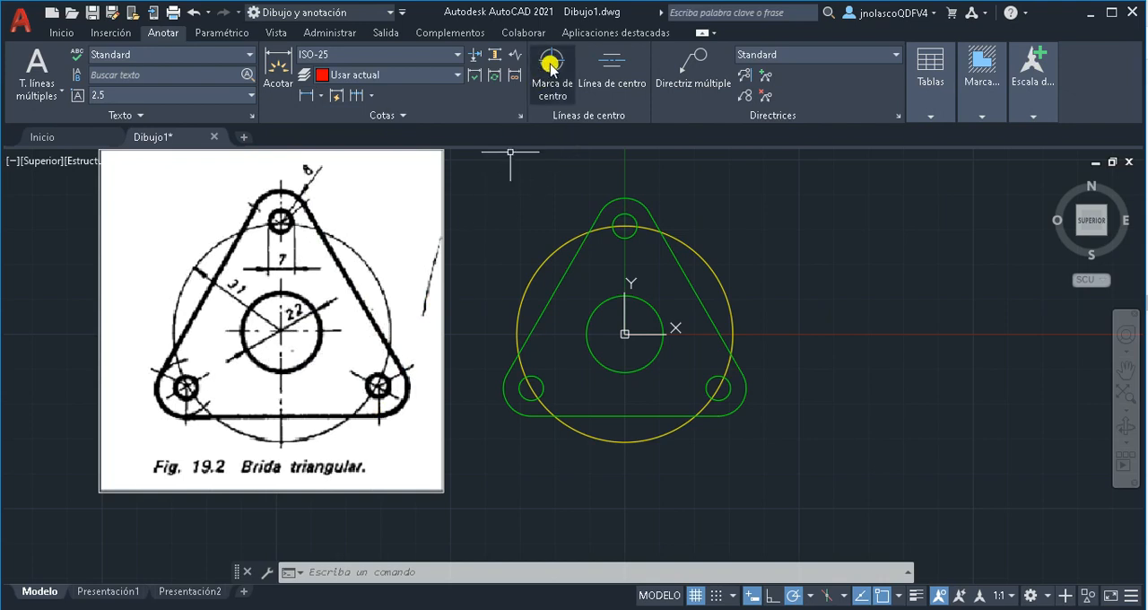
Try adding centre marks to the central circle and the two lower small holes, and undo them
left_click(551, 73)
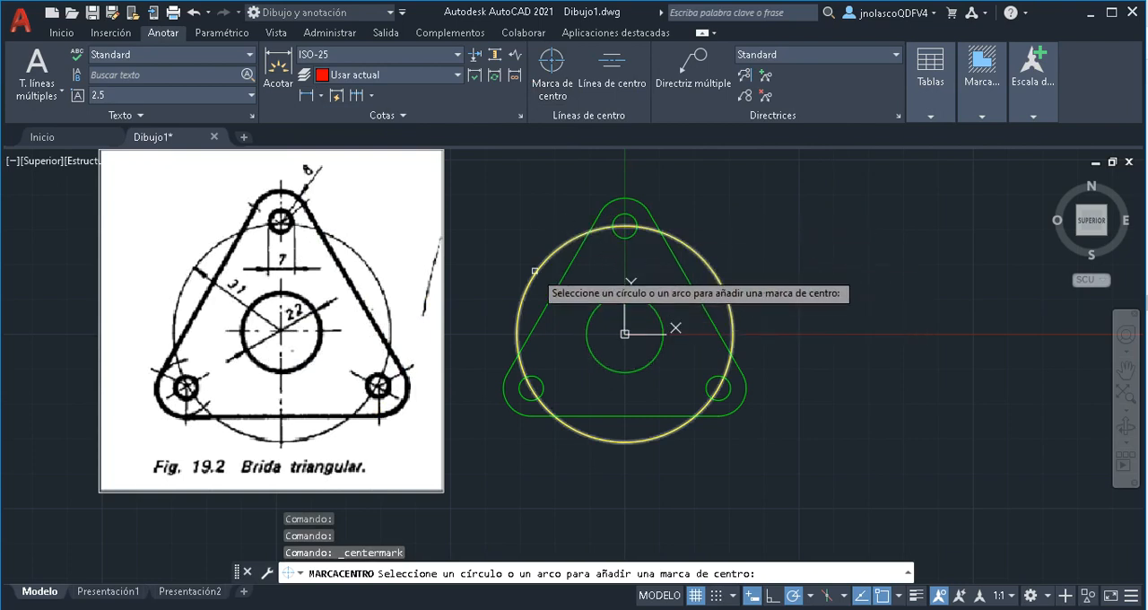
left_click(604, 298)
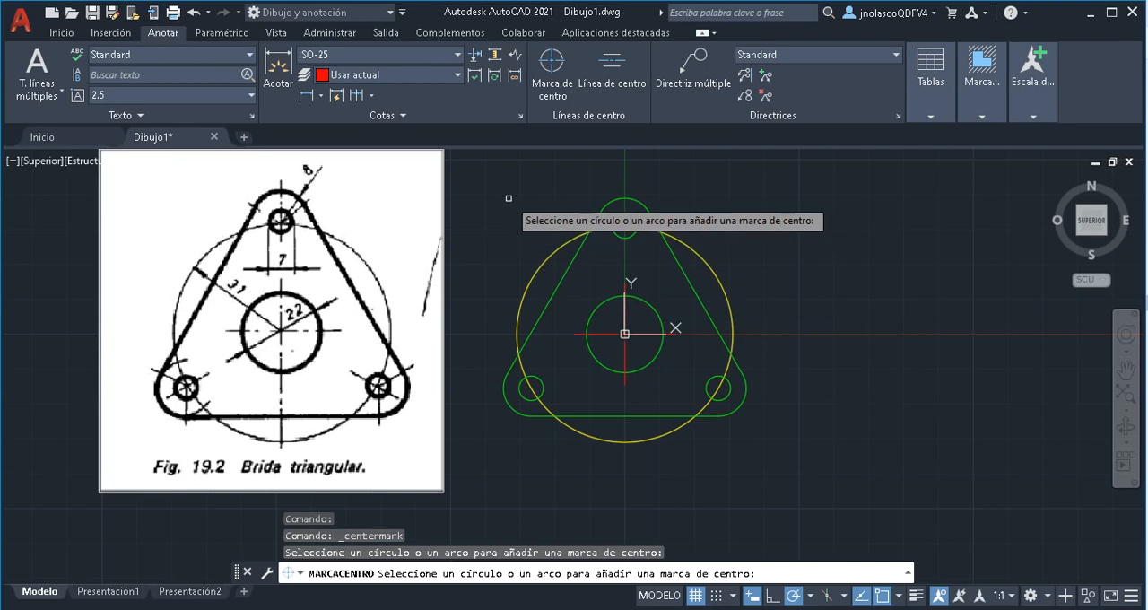
left_click(543, 383)
left_click(718, 379)
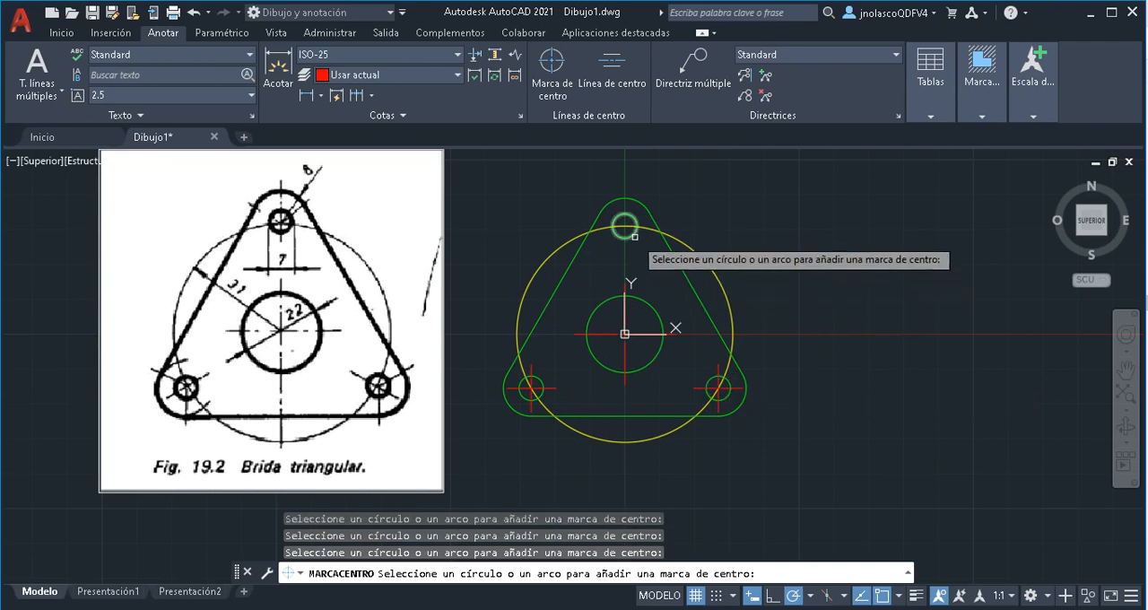
key("Return")
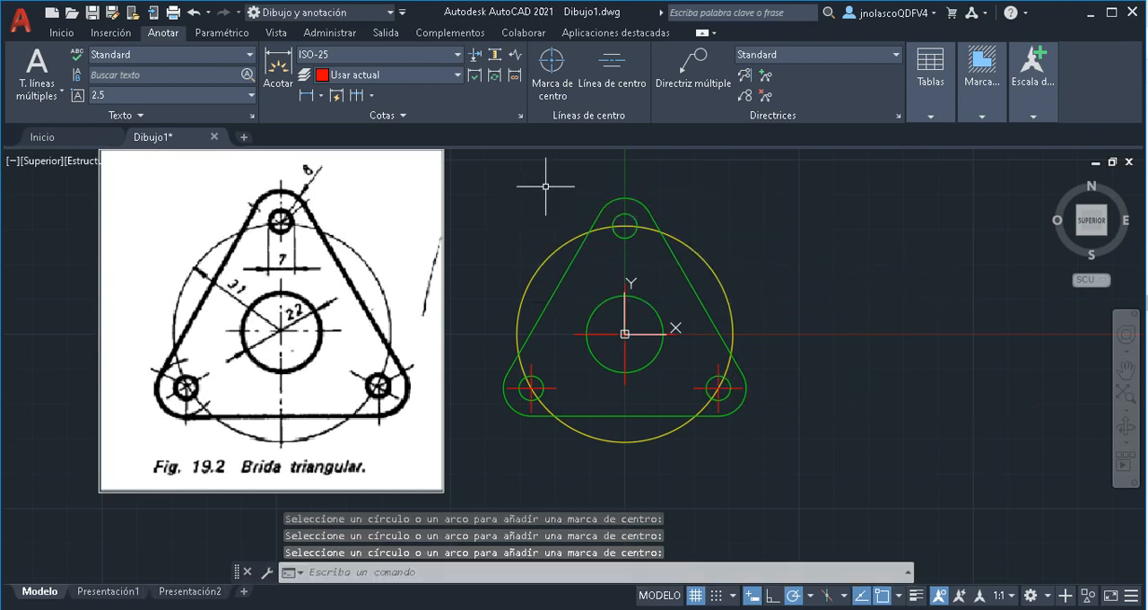
key("ctrl+z")
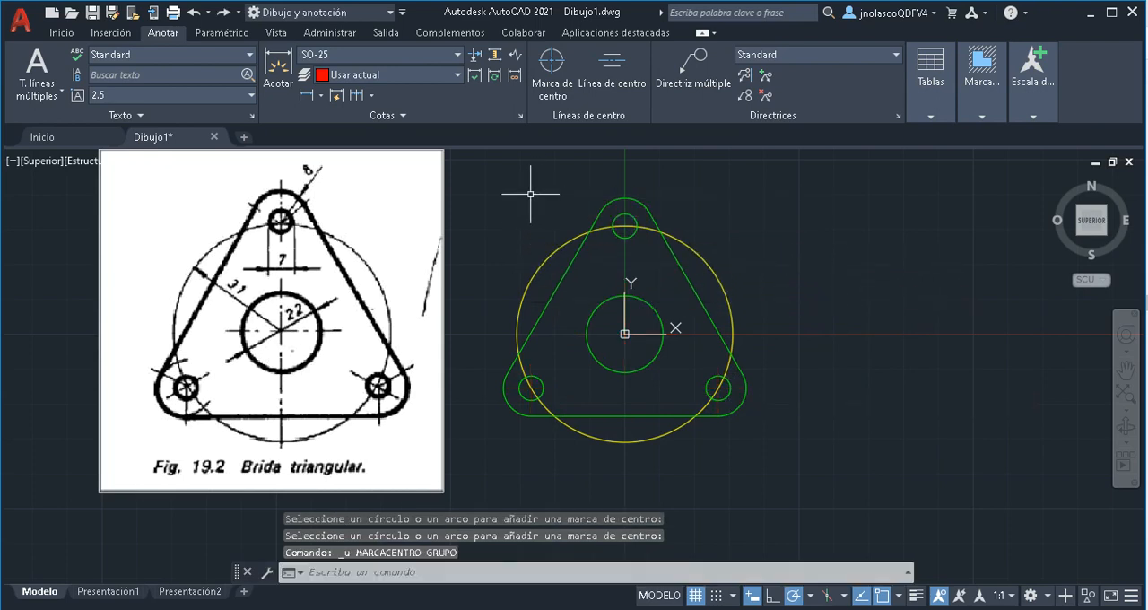
Add centre marks to the three rounded corner arcs and the central circle of the flange
left_click(550, 72)
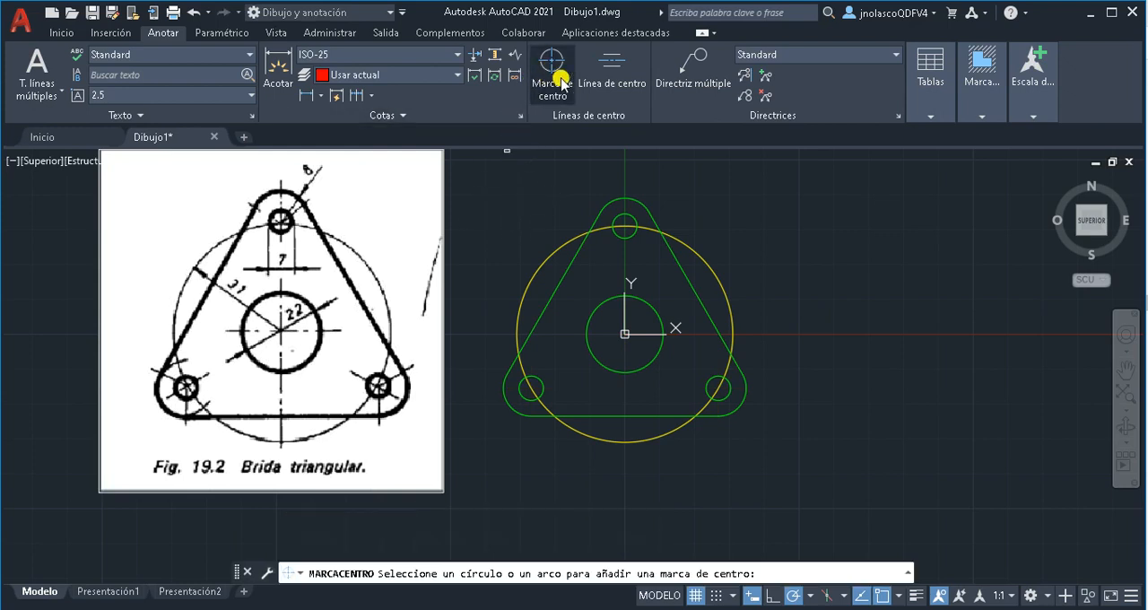
left_click(629, 198)
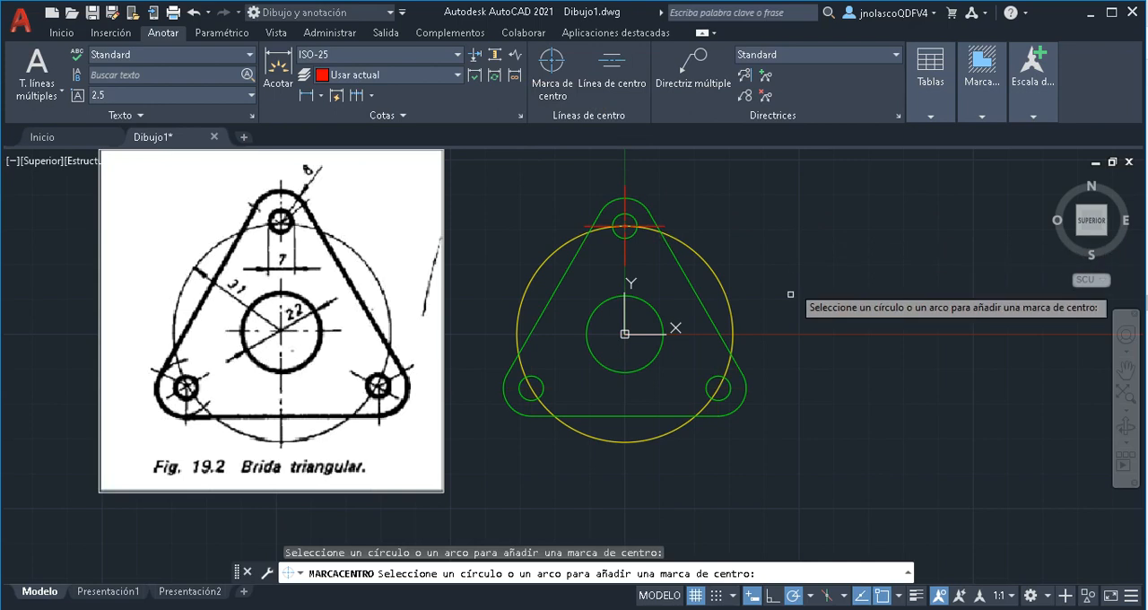
left_click(729, 394)
left_click(522, 399)
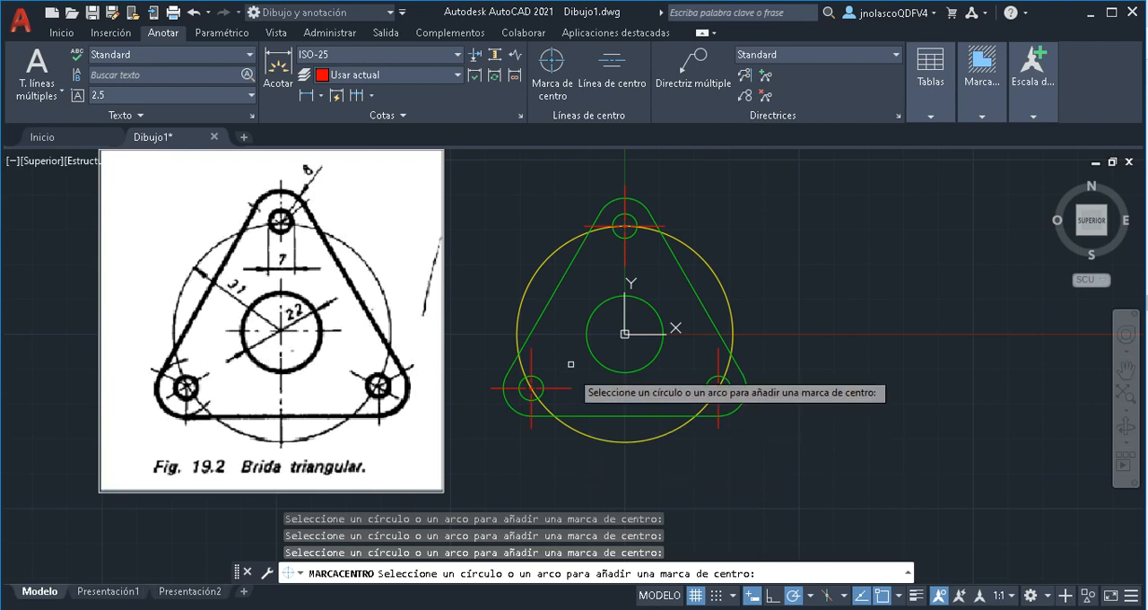
left_click(605, 300)
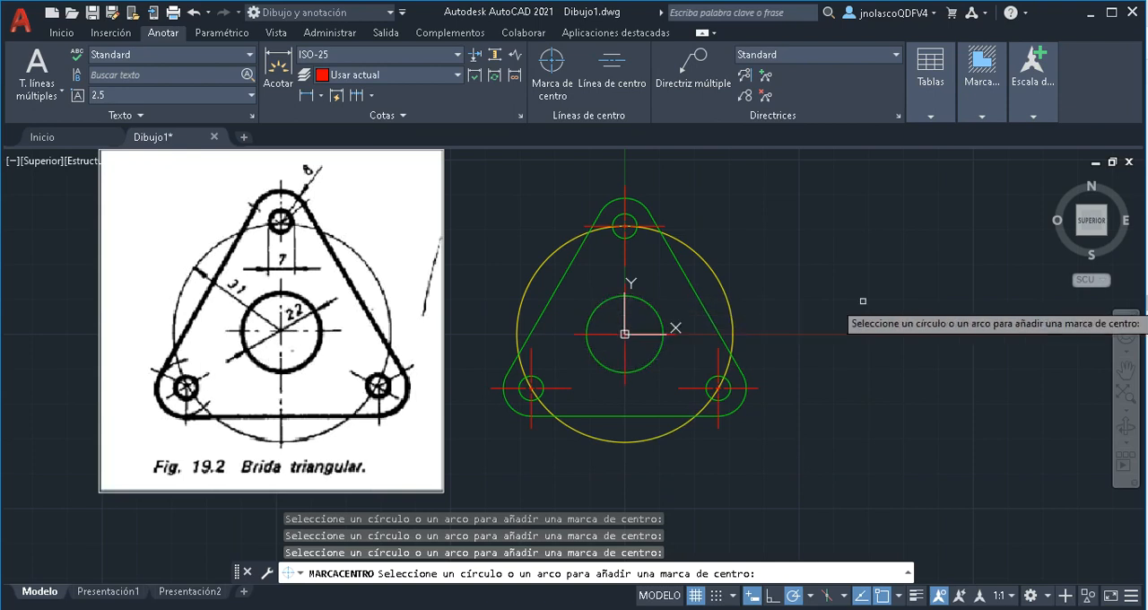
key("Return")
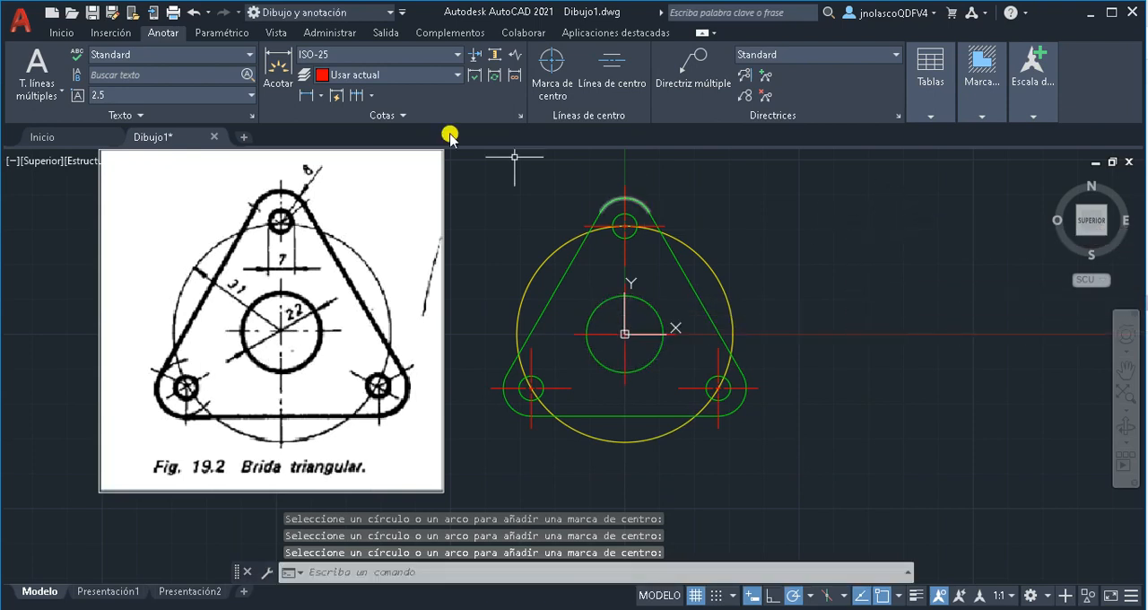
Make "Línea continua fina" the current layer and dimension the large yellow circle's radius, with the text outside its upper-left side
left_click(62, 34)
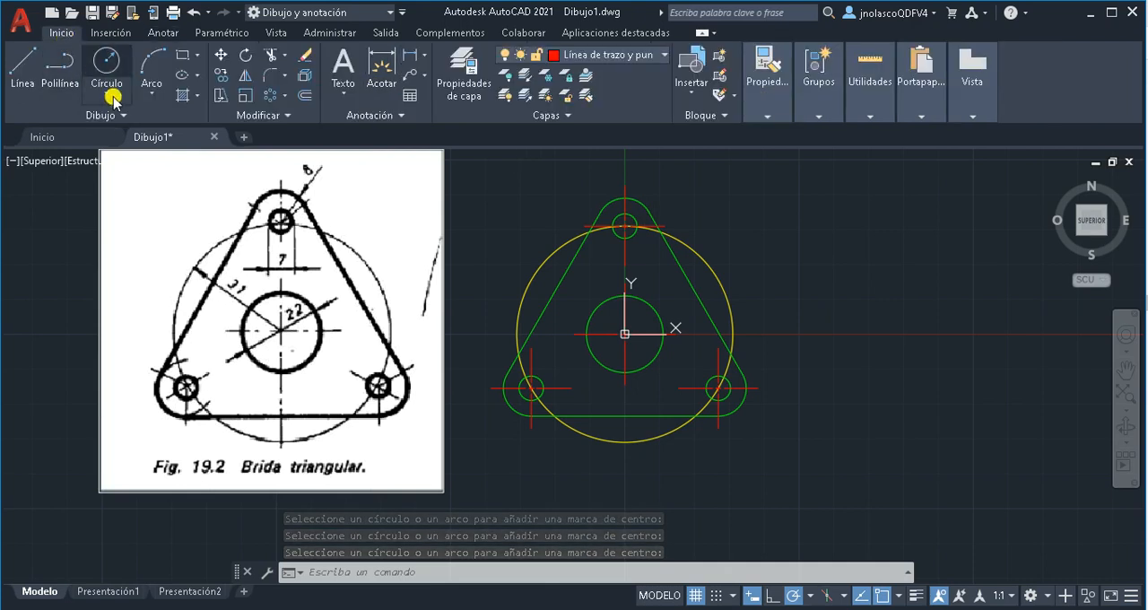
left_click(662, 59)
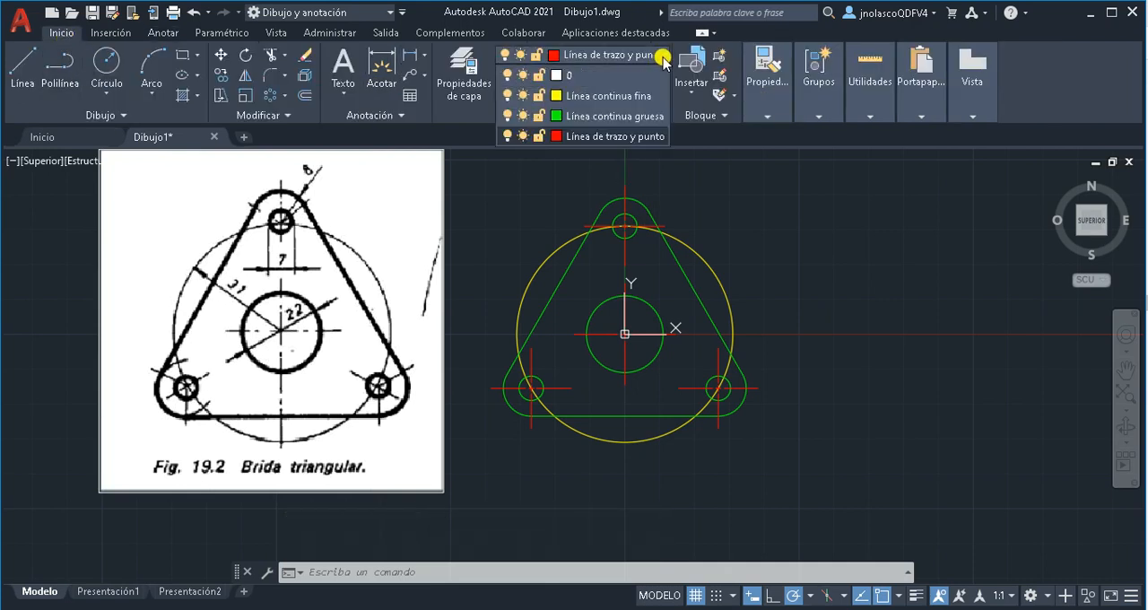
left_click(598, 96)
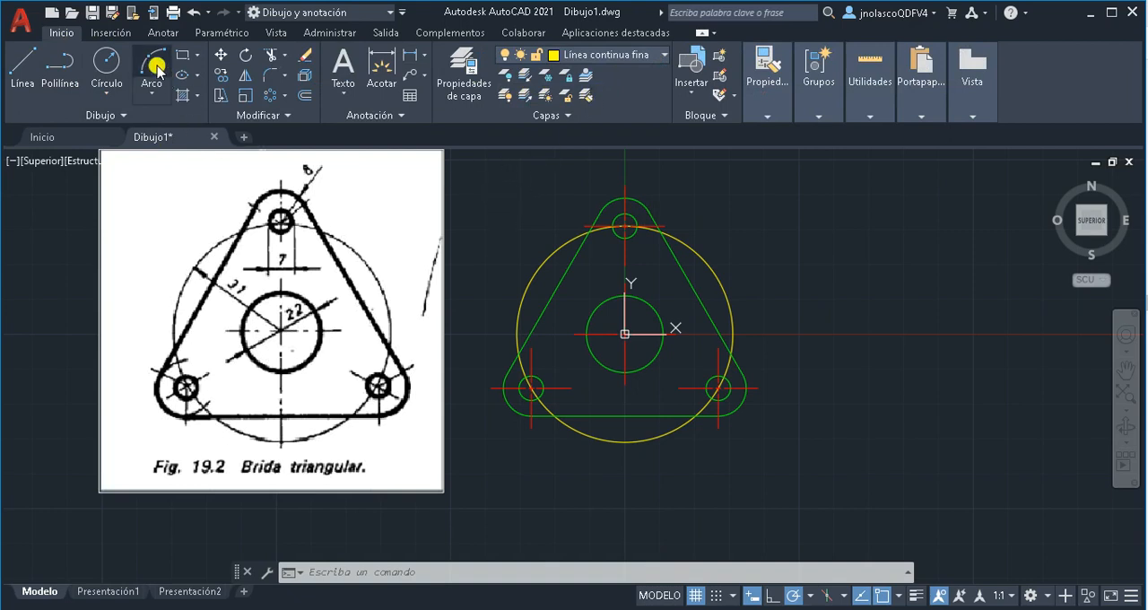
left_click(164, 33)
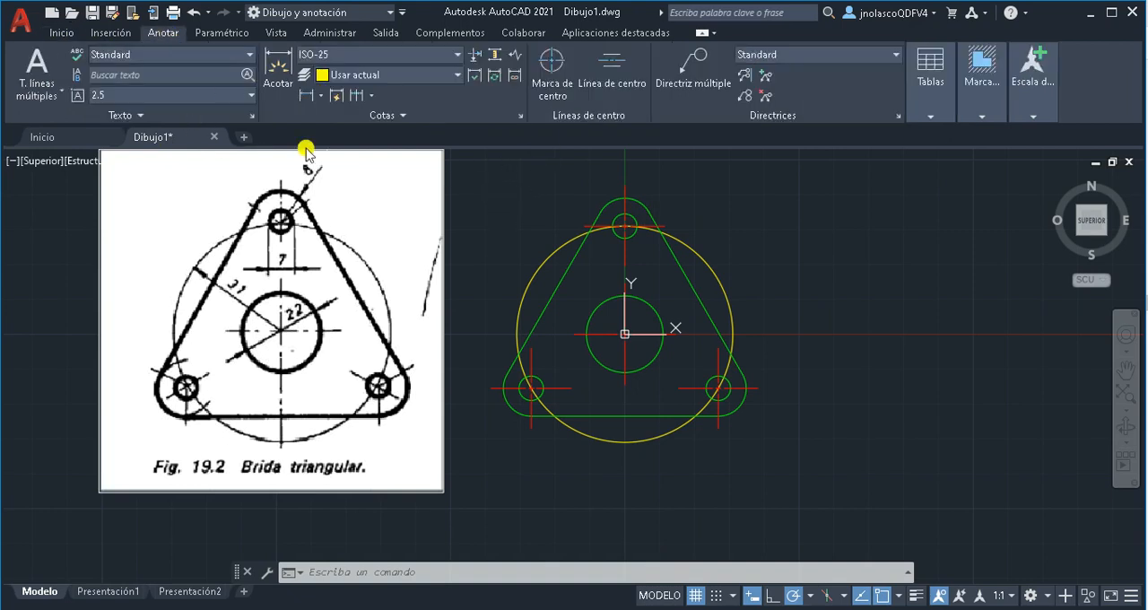
left_click(320, 100)
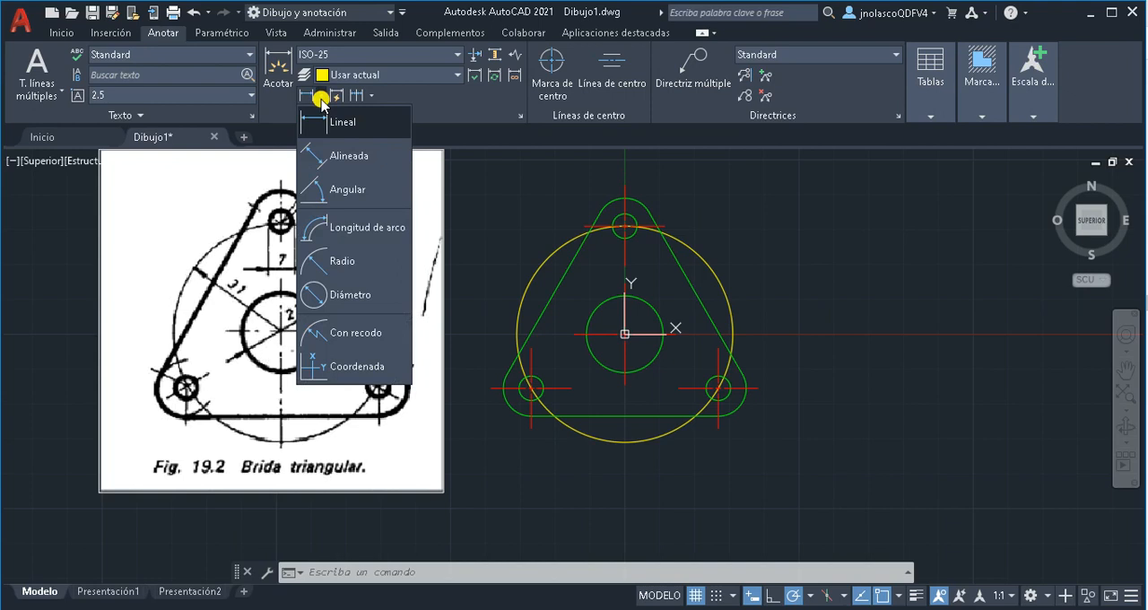
left_click(334, 250)
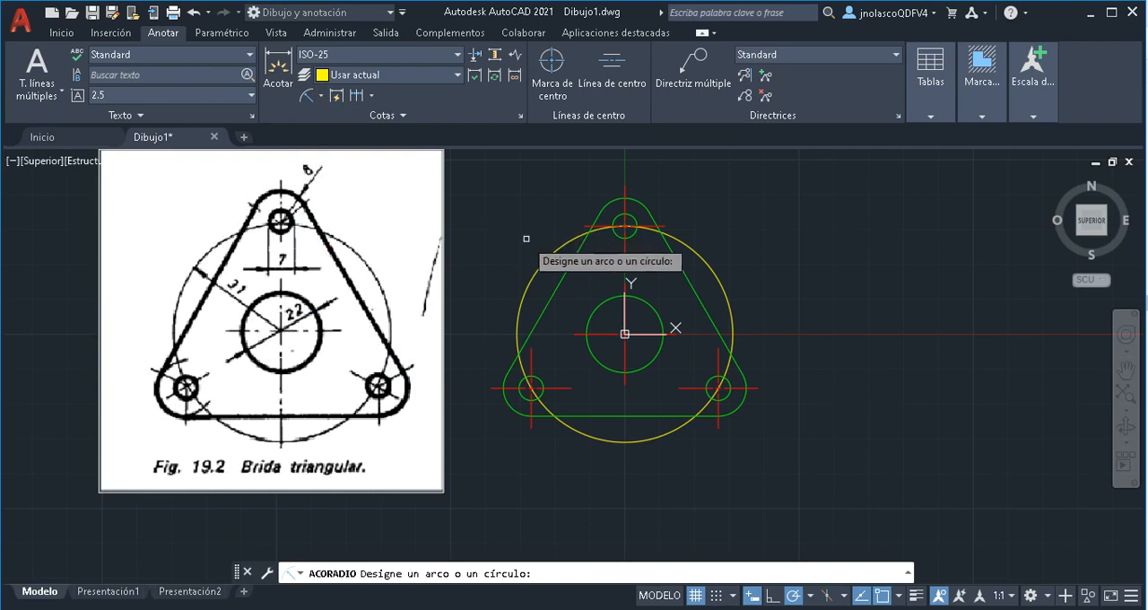
left_click(542, 263)
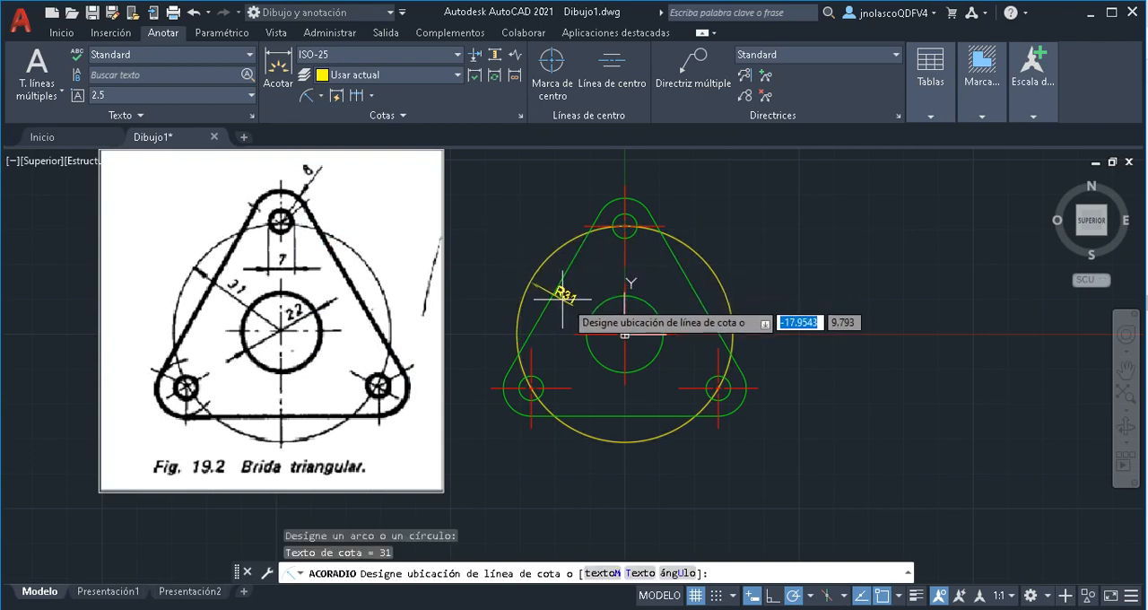
left_click(492, 264)
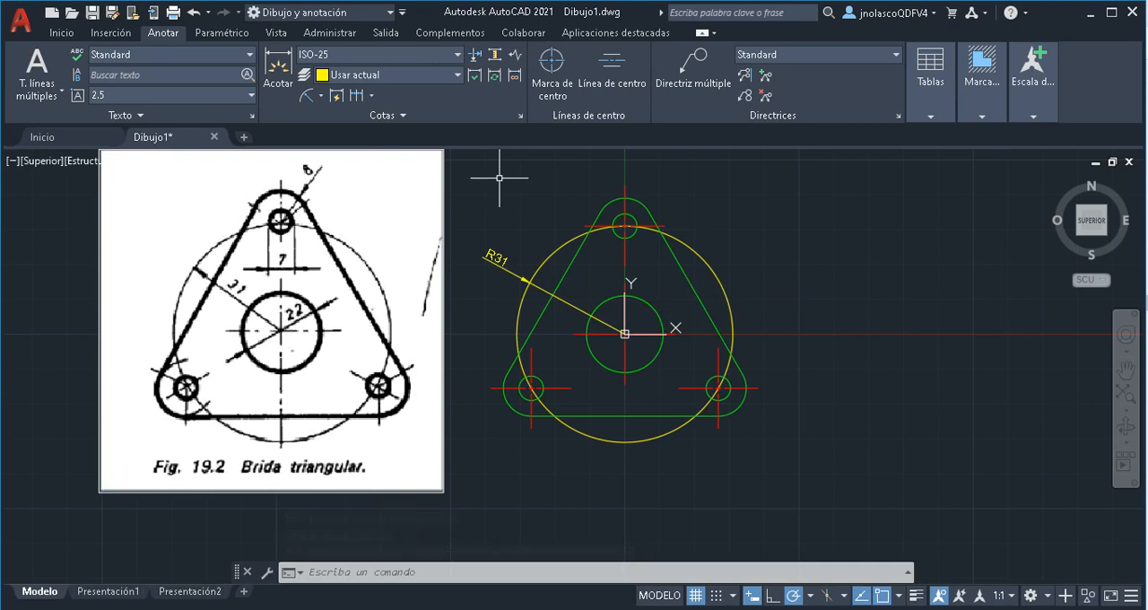
Dimension the radius of the top rounded corner arc, placing the text outside at its upper right
left_click(308, 99)
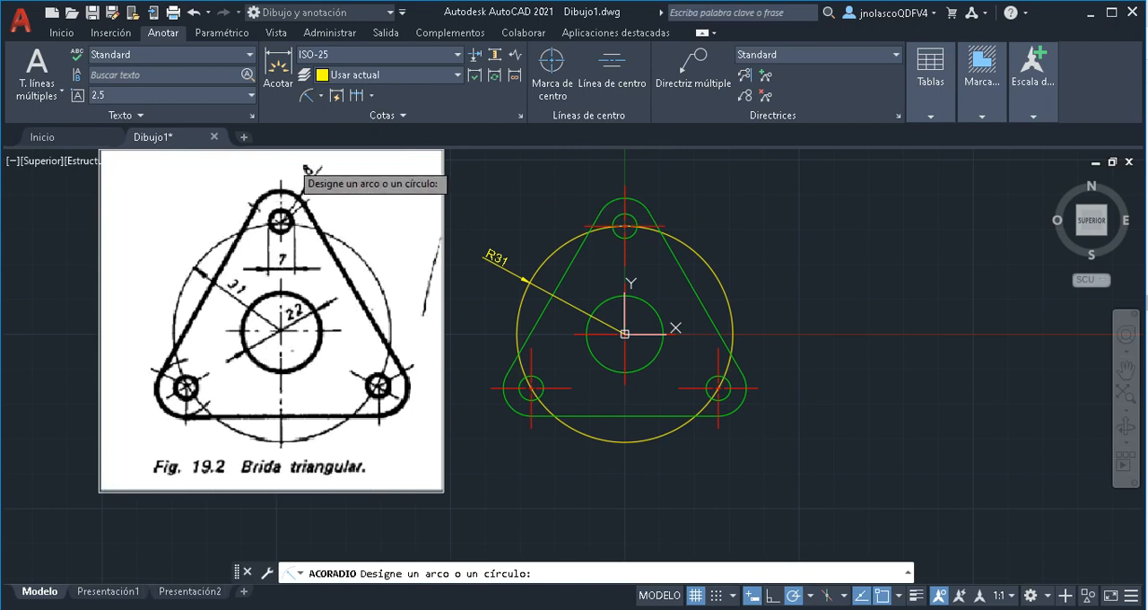
left_click(638, 200)
left_click(648, 188)
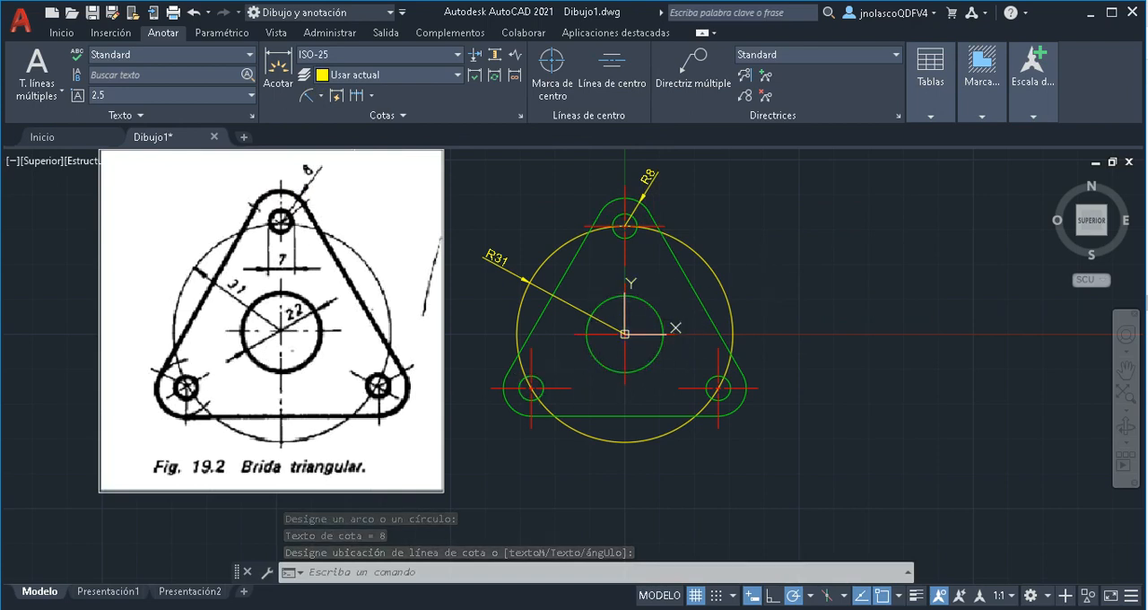
Dimension the diameter of the central circle, placing the text outside at its upper right
left_click(322, 94)
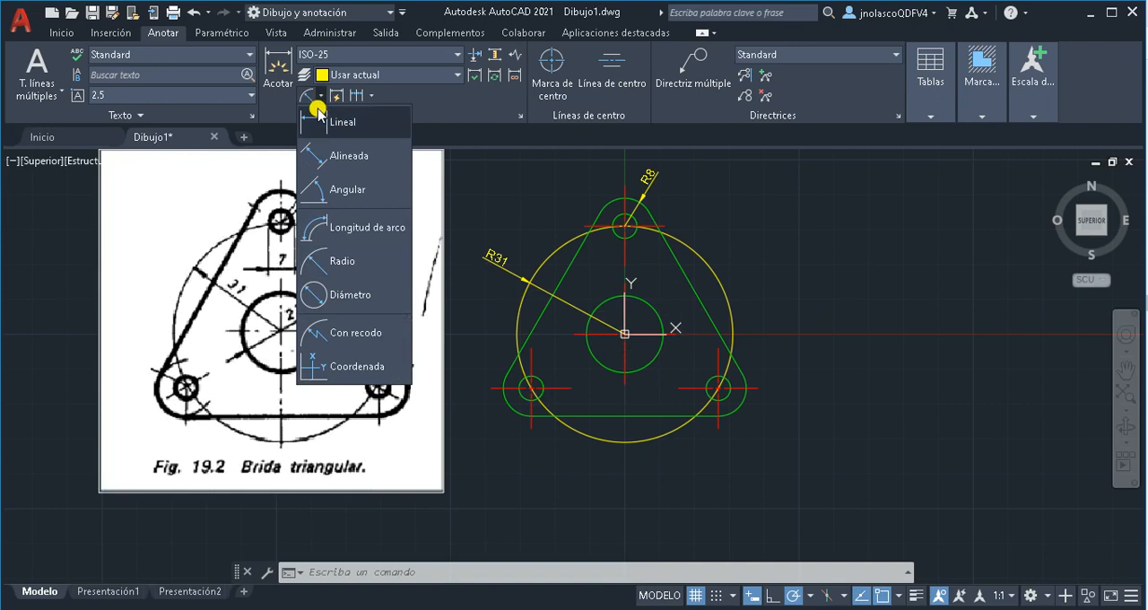
left_click(340, 296)
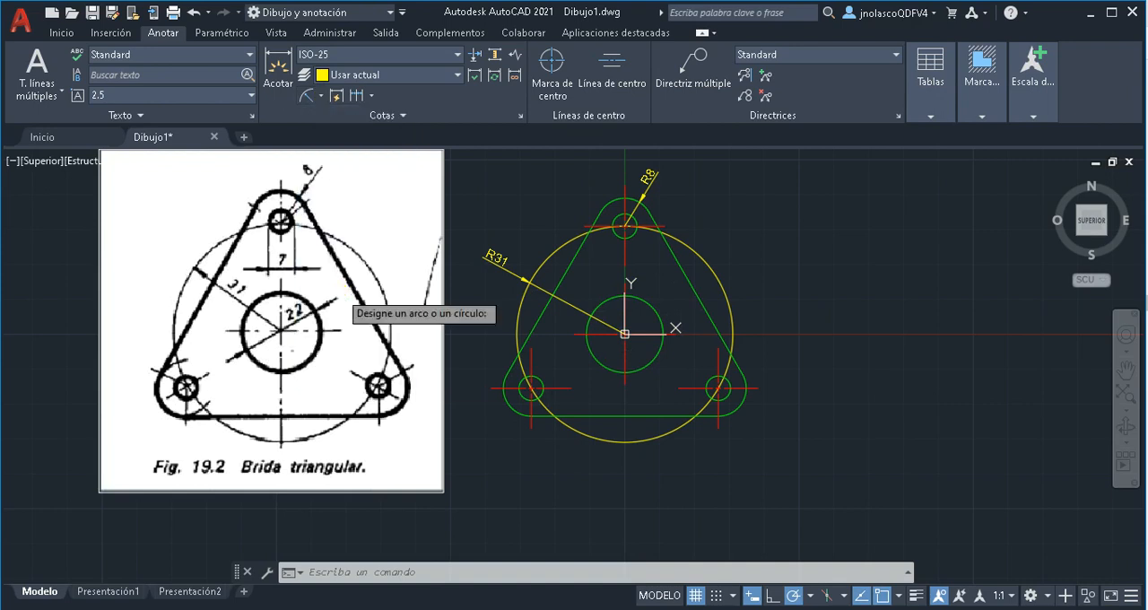
left_click(653, 303)
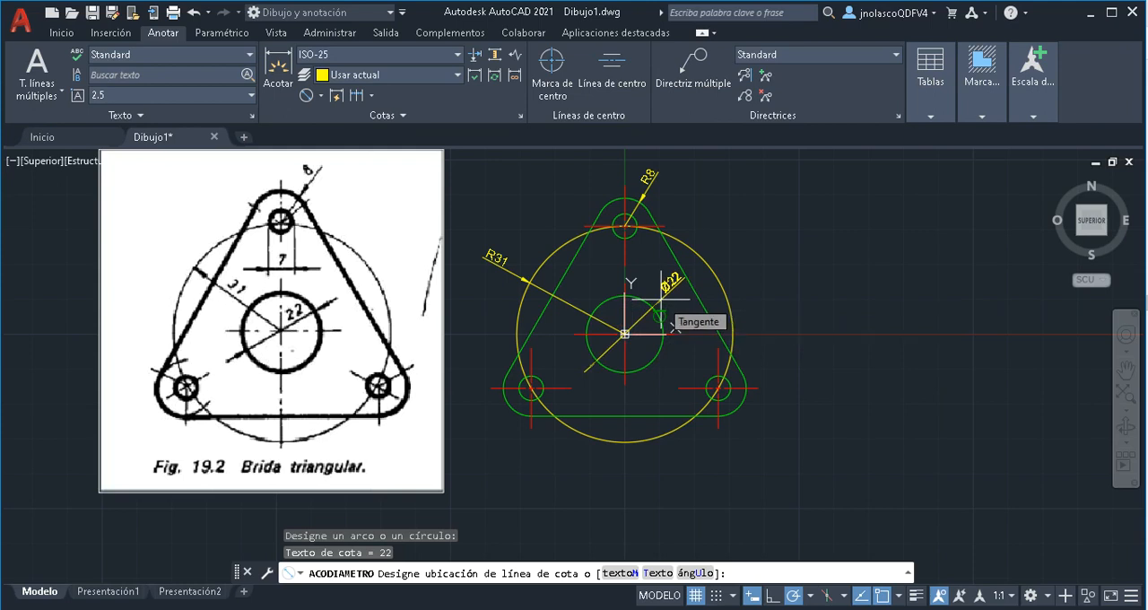
left_click(664, 325)
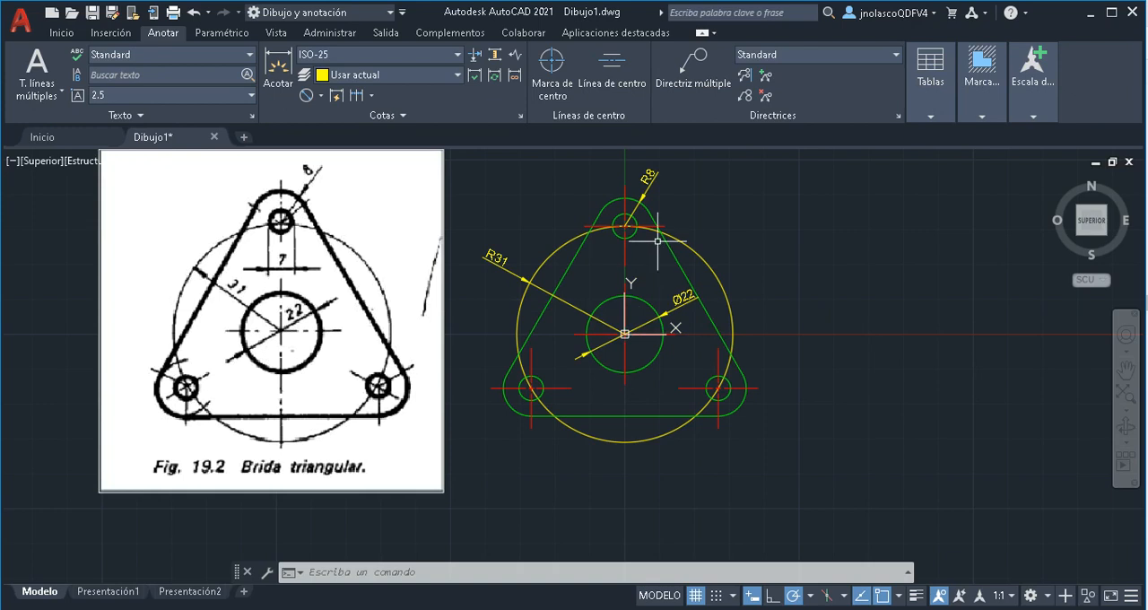
Add a linear dimension across the top small hole between its side quadrants, with the dimension line offset 10 below
scroll(658, 240, "up", 3)
mouse_move(646, 257)
middle_mouse_down()
mouse_move(662, 400)
mouse_move(653, 377)
mouse_move(622, 365)
middle_mouse_up()
scroll(663, 383, "up", 2)
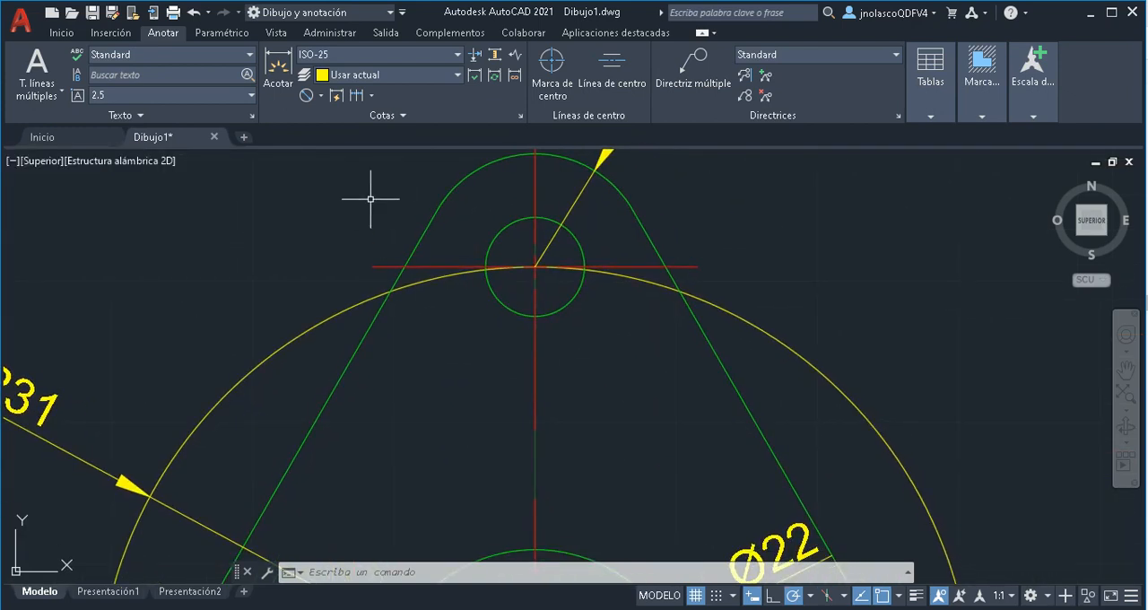
left_click(320, 97)
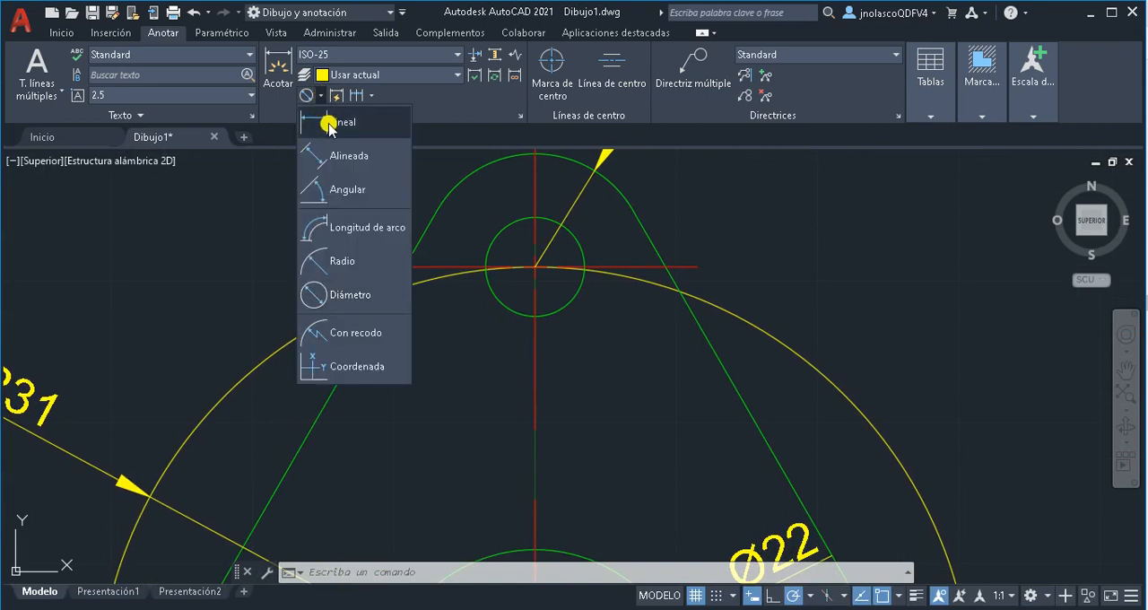
left_click(329, 126)
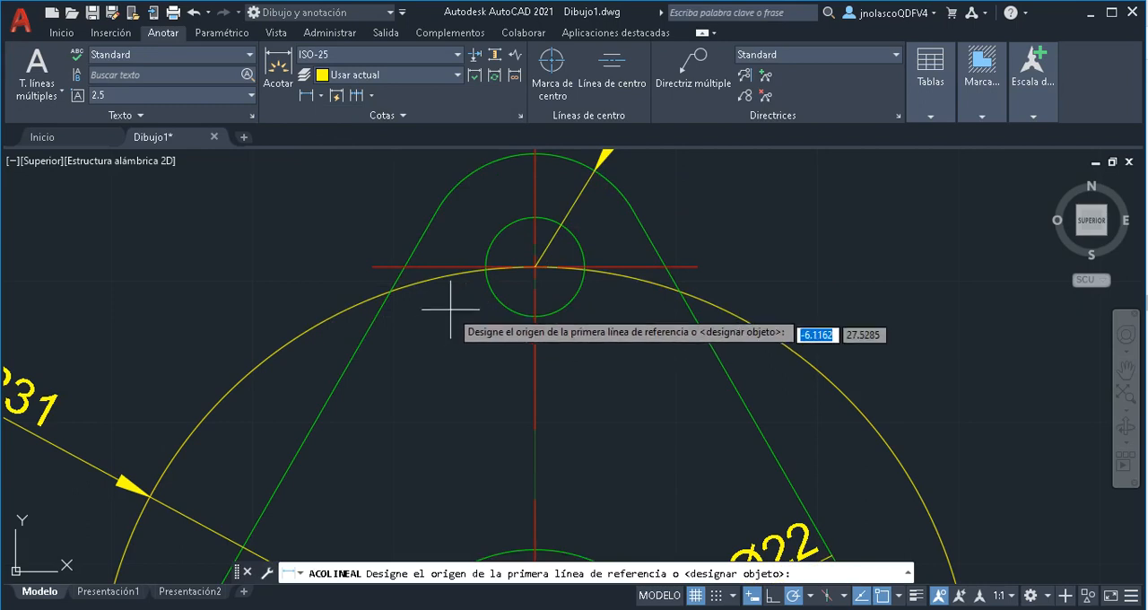
left_click(485, 267)
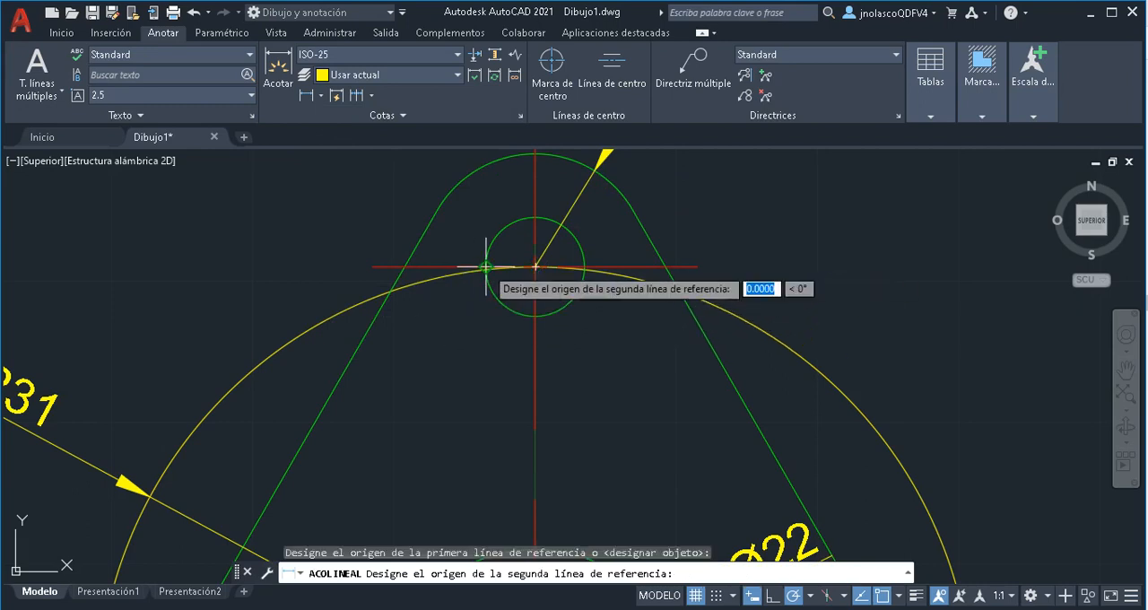
left_click(584, 267)
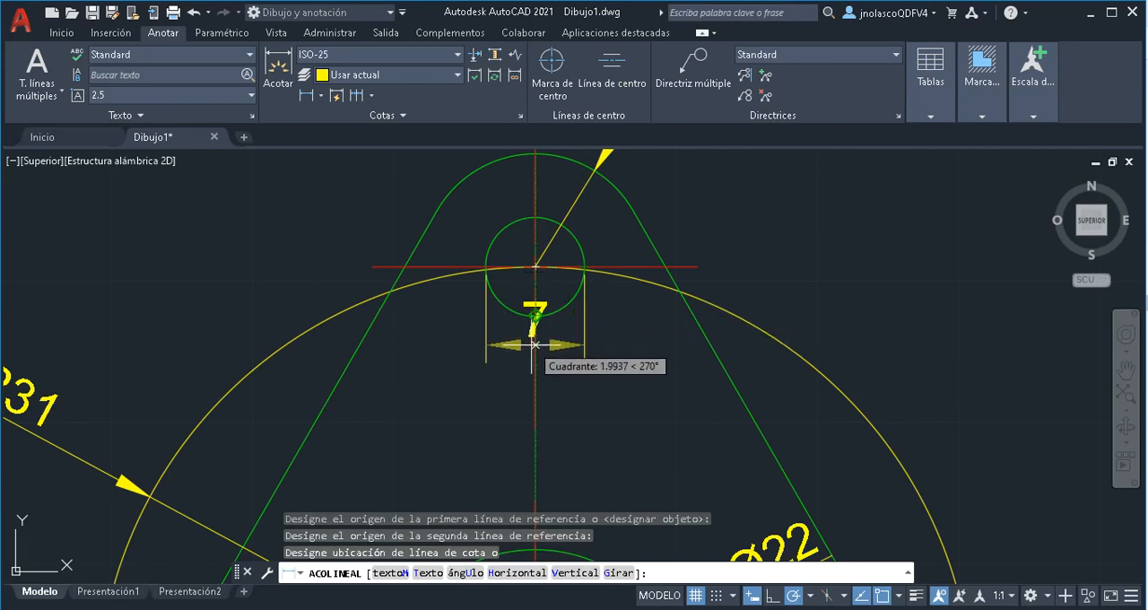
type("1")
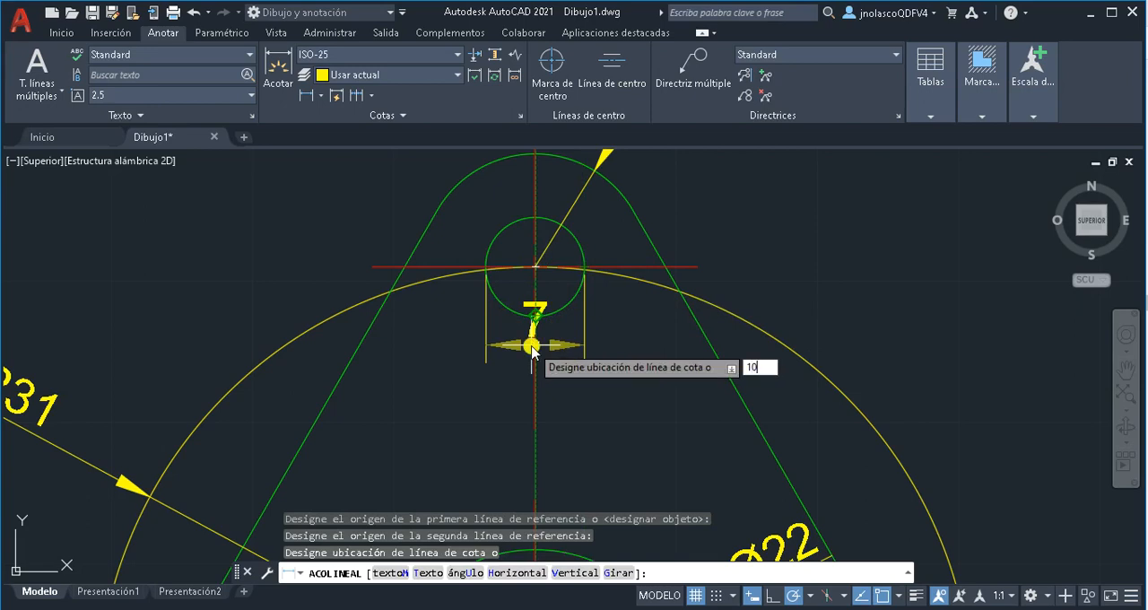
type("0")
key("Return")
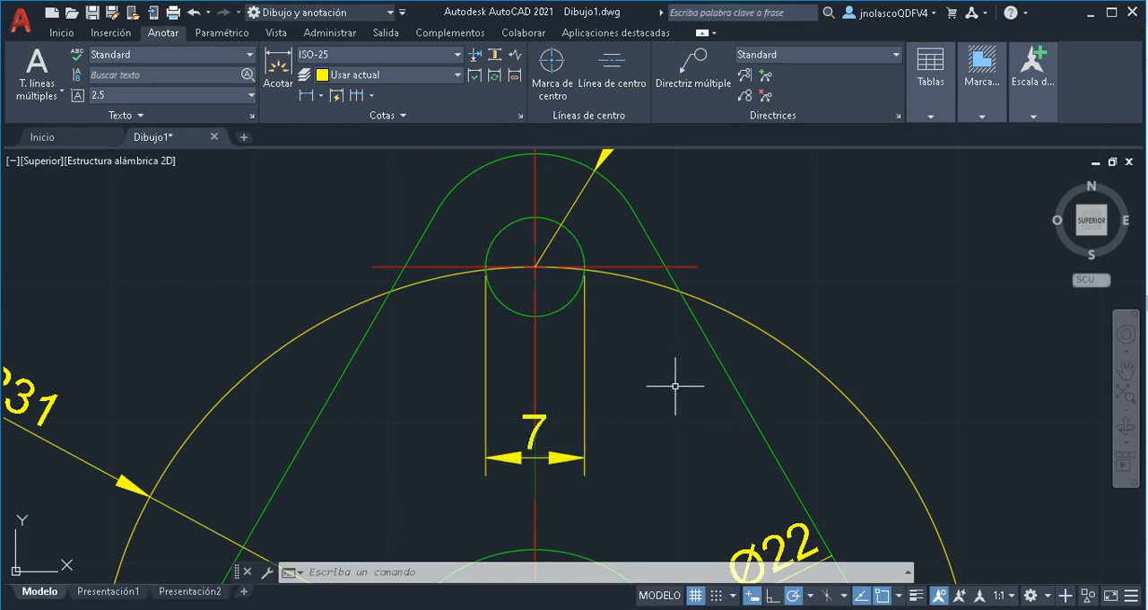
Show the line weights to check the whole dimensioned flange against the reference image, and hide them again
left_click(1123, 397)
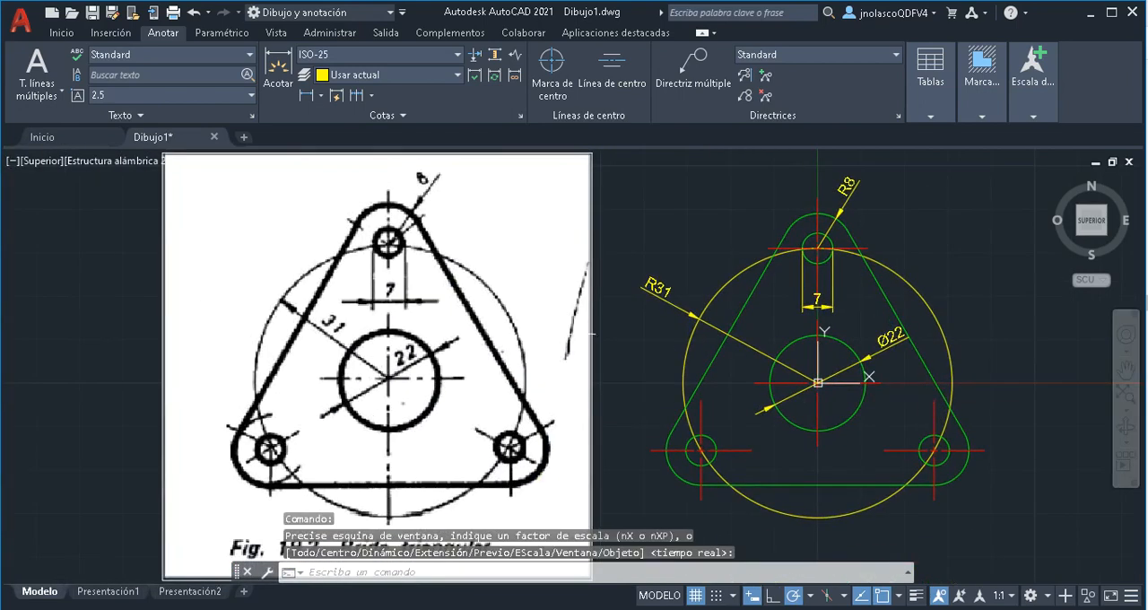
left_click(915, 596)
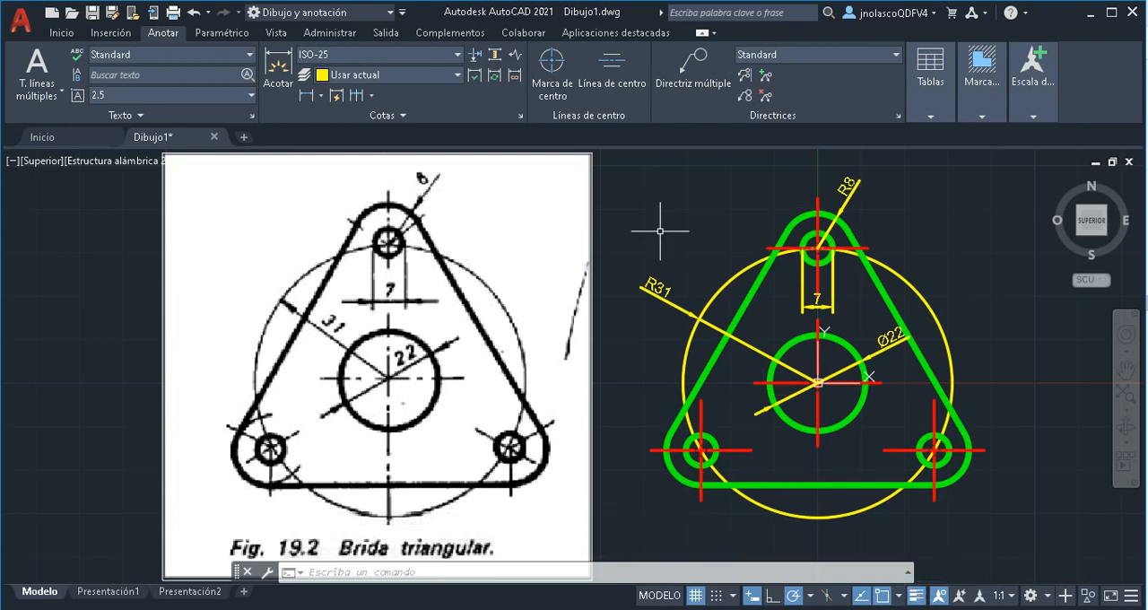
left_click(915, 595)
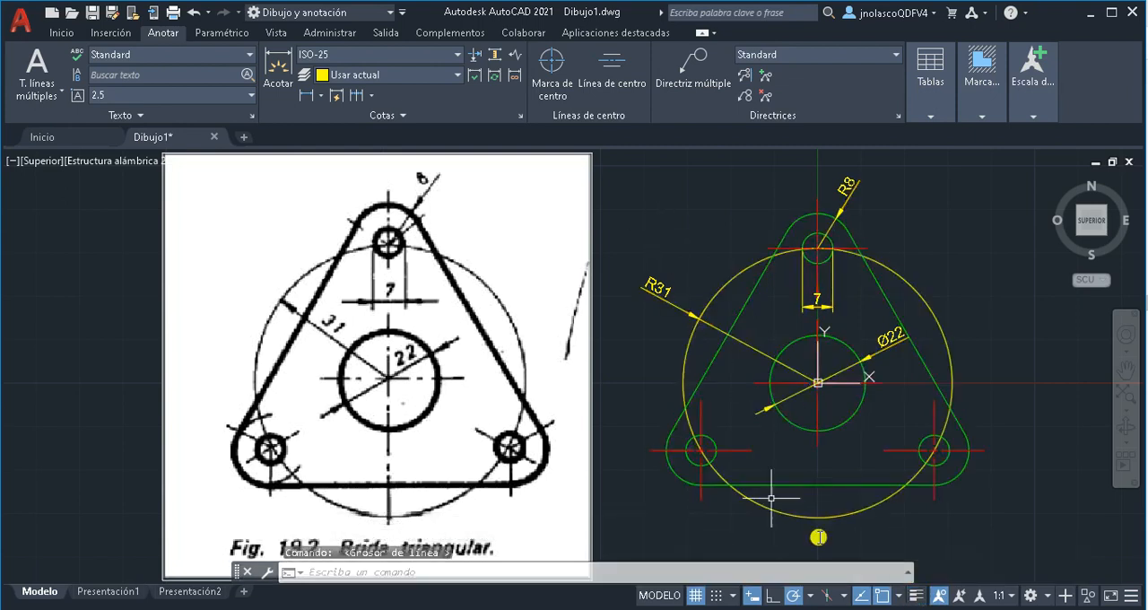
Start saving the drawing and browse to the "S01 S1" folder inside "Dibujo para ingeniería 2"
left_click(22, 29)
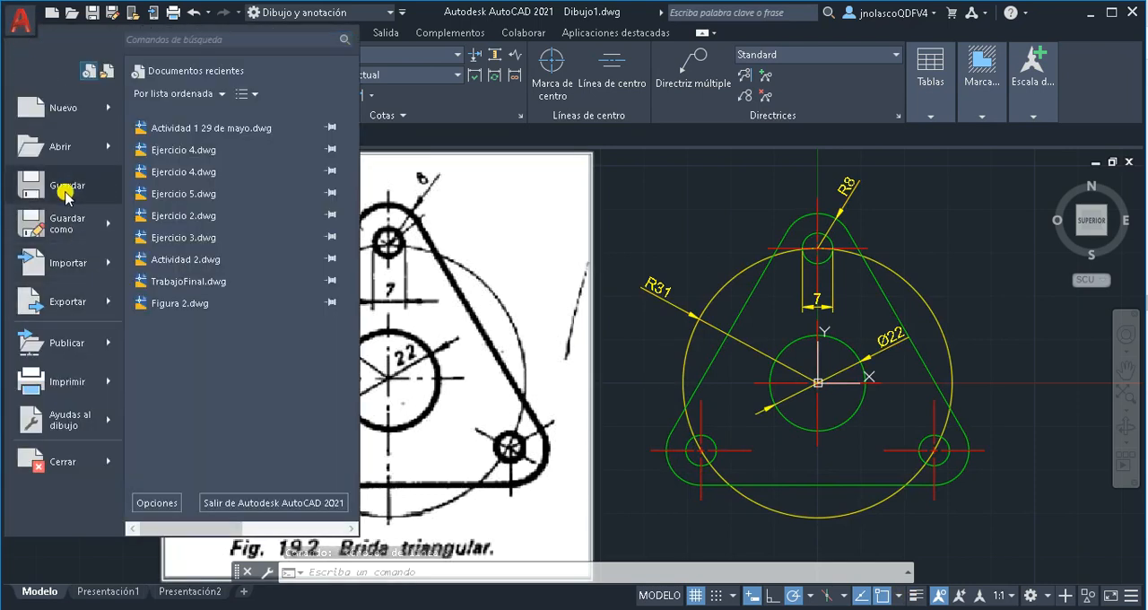
left_click(66, 189)
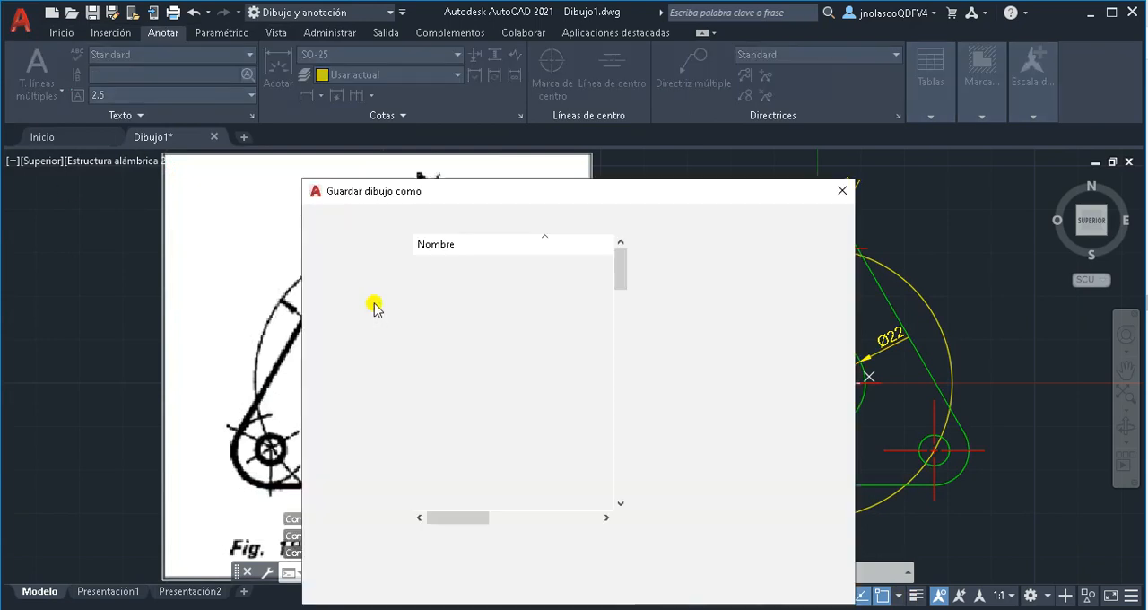
scroll(626, 287, "down", 3)
left_click_drag(625, 288, 623, 462)
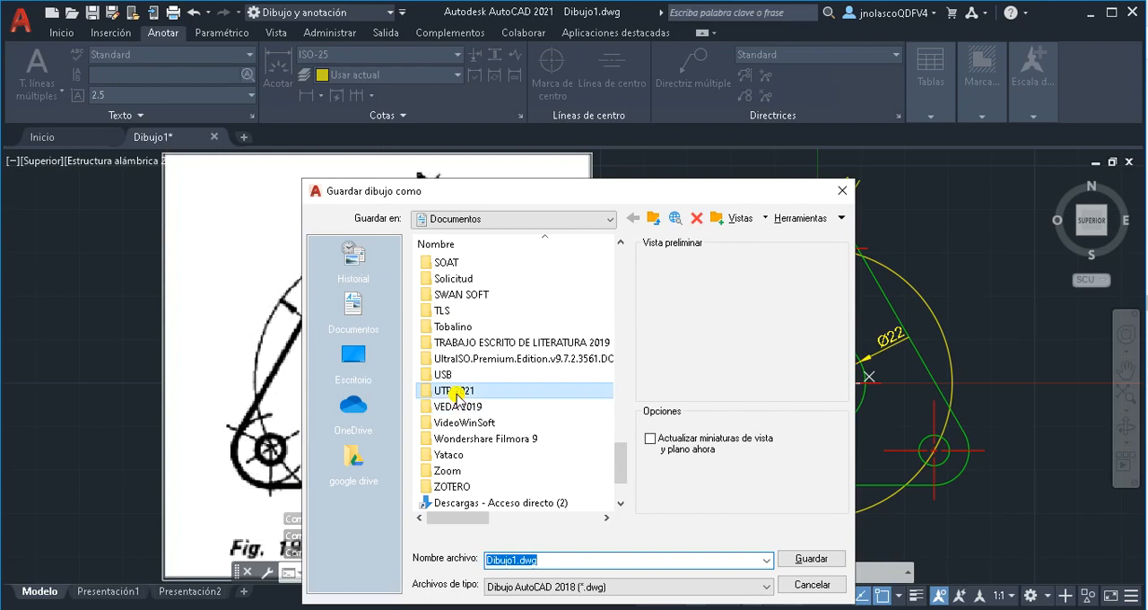
double_click(454, 392)
double_click(471, 422)
double_click(489, 311)
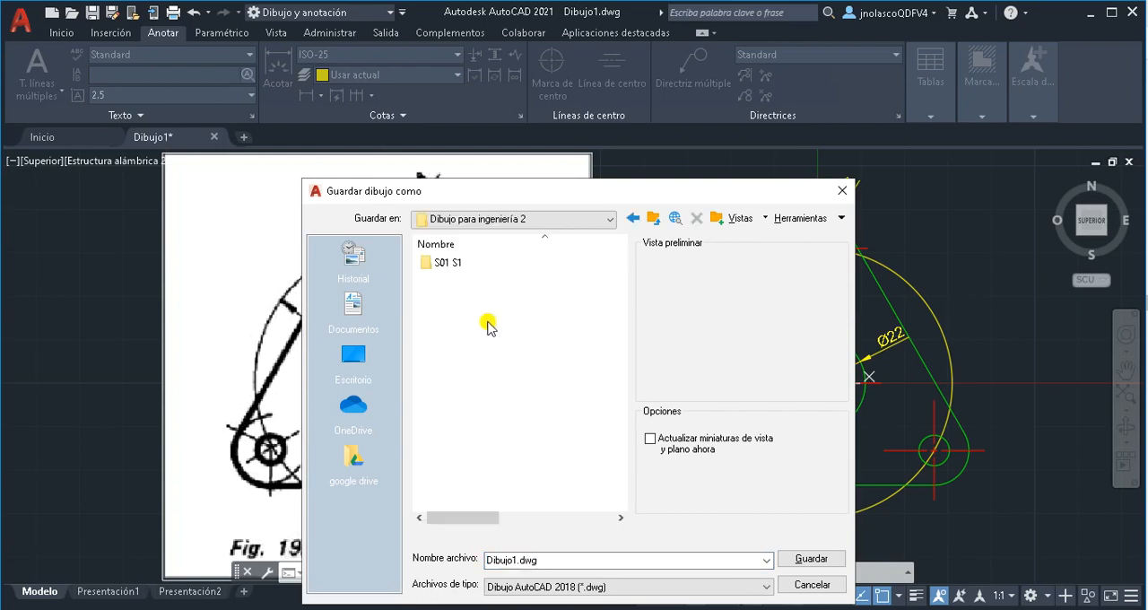
double_click(449, 262)
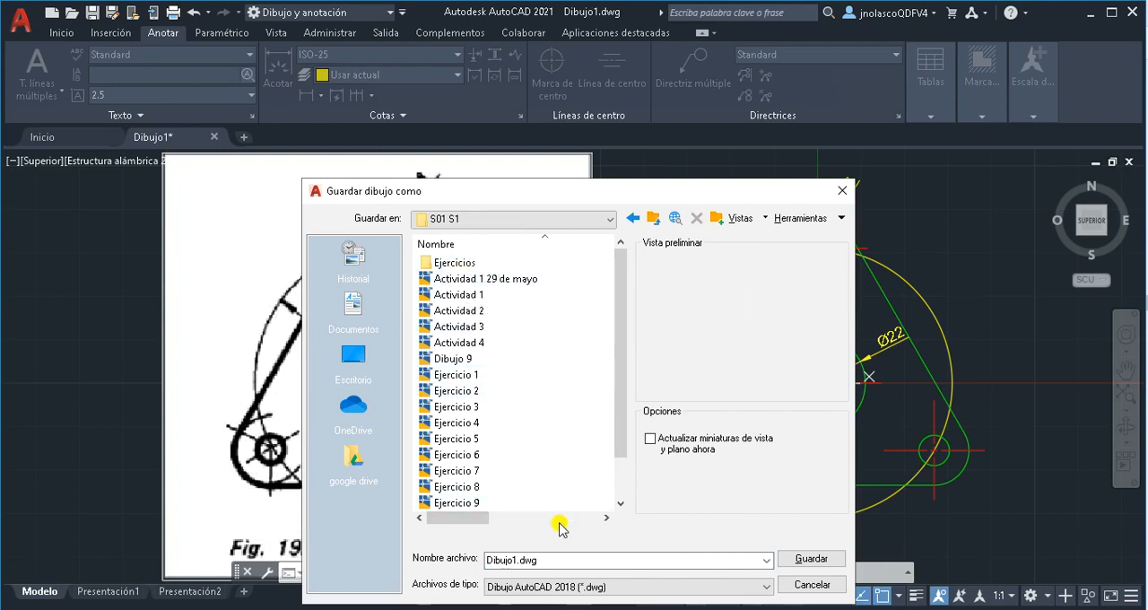
Name the drawing "Actividad 2 29 de mayo", based on the existing "Actividad 1 29 de mayo" file name, and save it
left_click(559, 560)
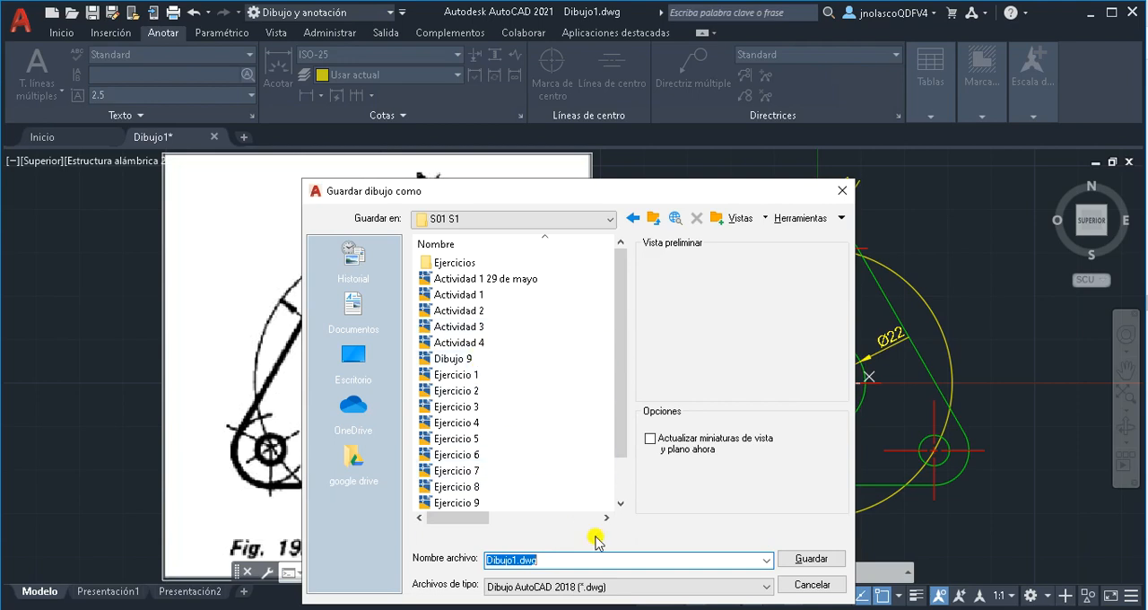
left_click(472, 281)
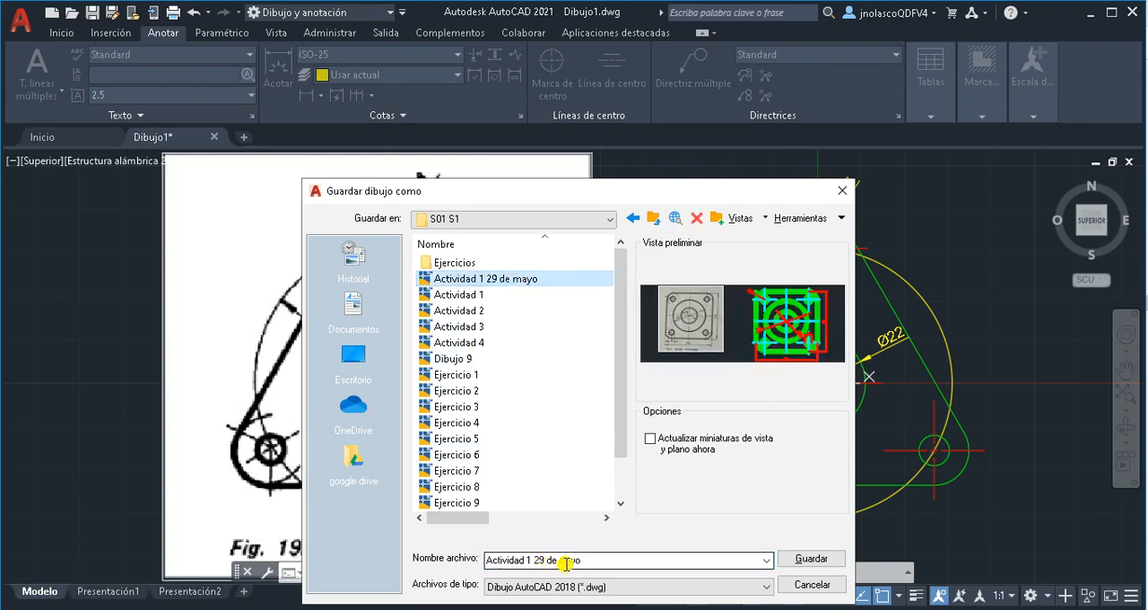
left_click(532, 562)
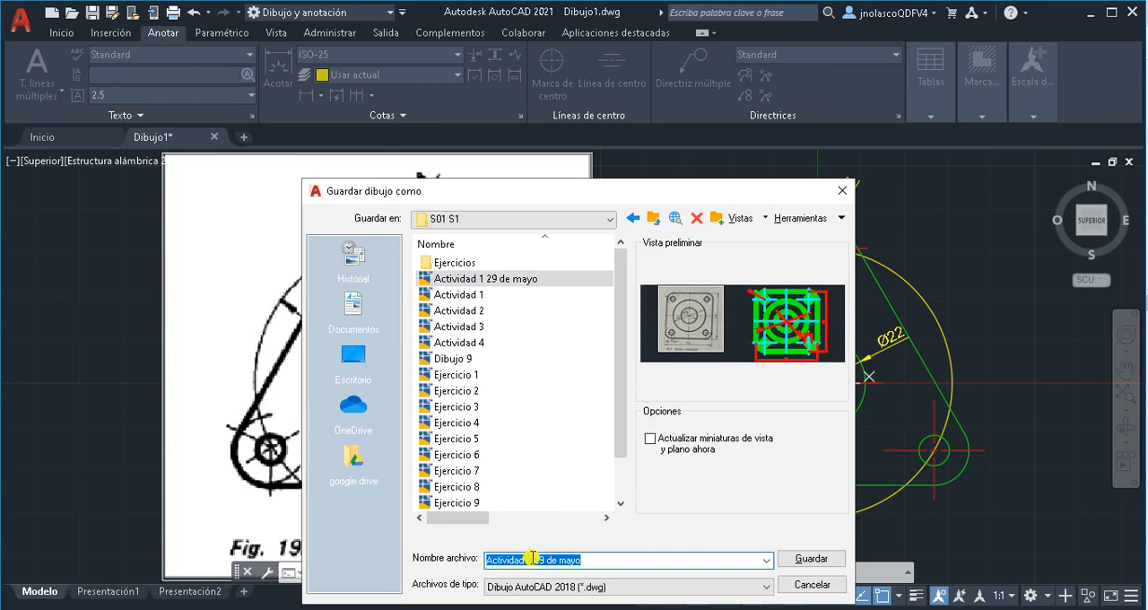
left_click(530, 560)
key("BackSpace")
type("2")
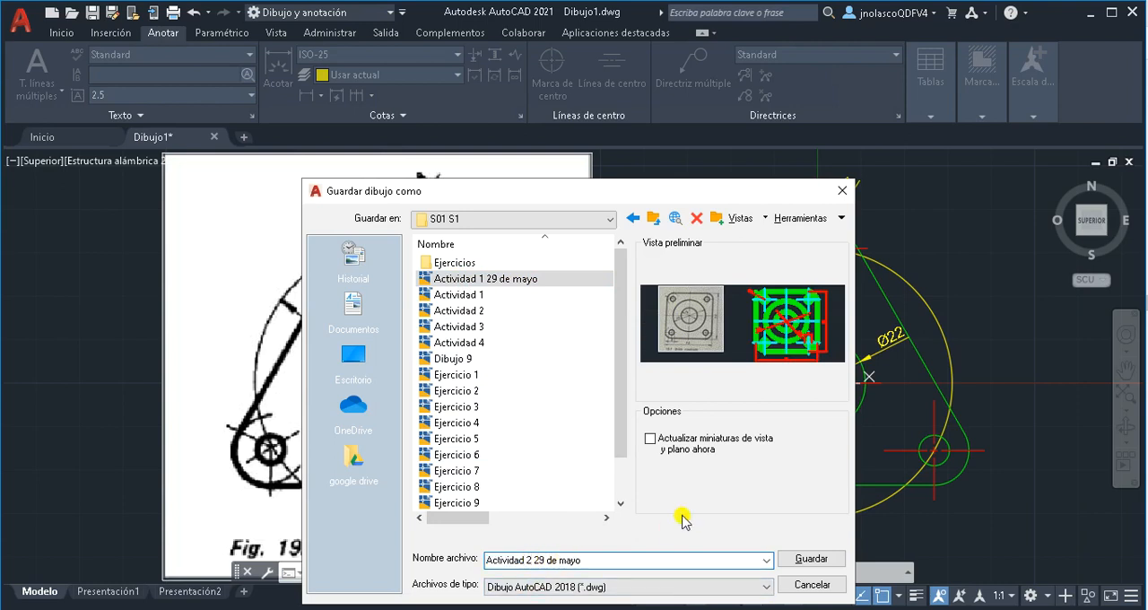
left_click(804, 559)
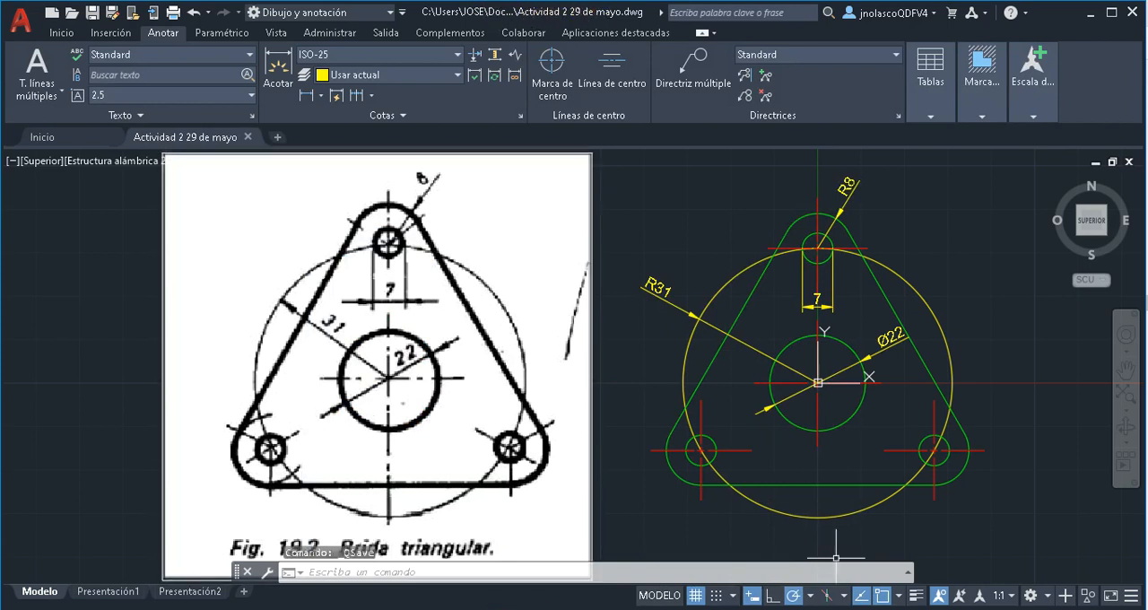
left_click(694, 595)
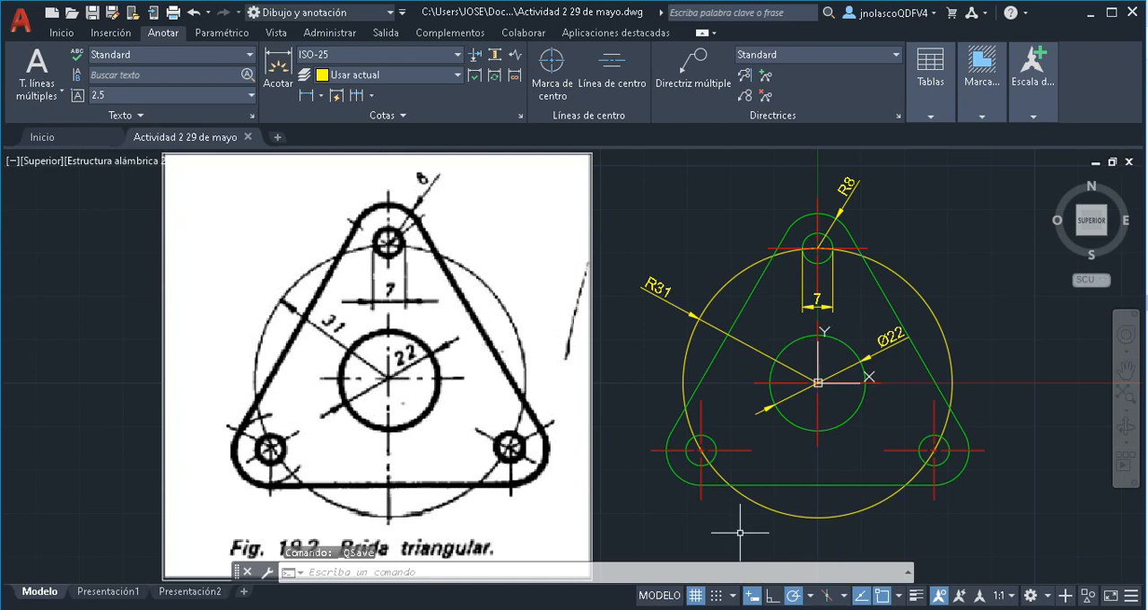